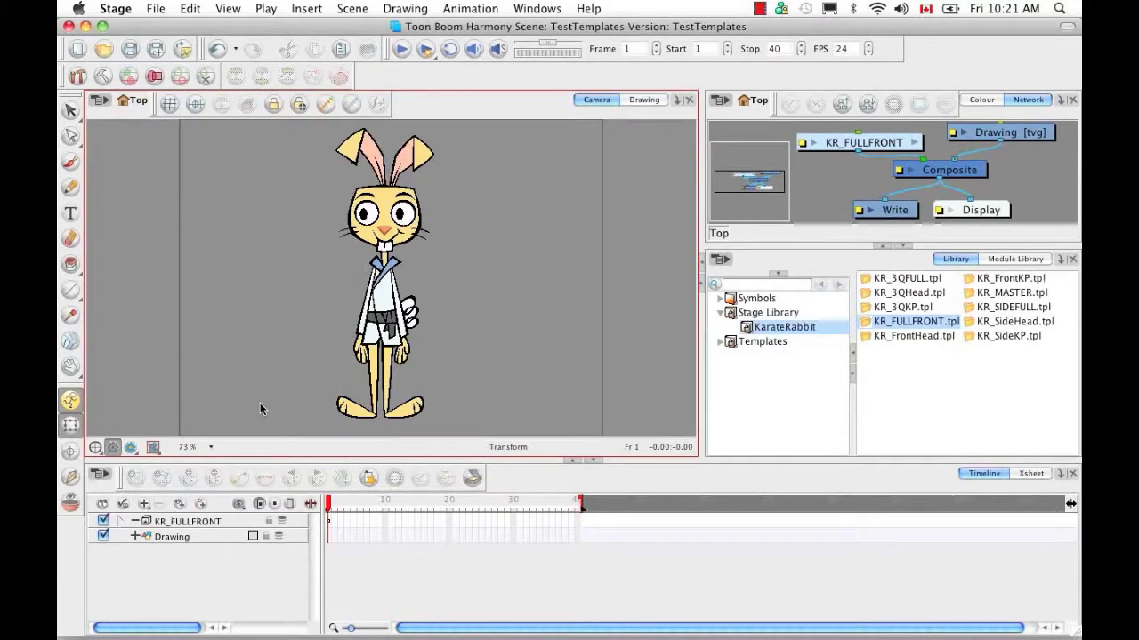
# Step: Expand the KR_FULLFRONT group and its deformation group in the timeline and look through the character's layers
pyautogui.click(121, 522)
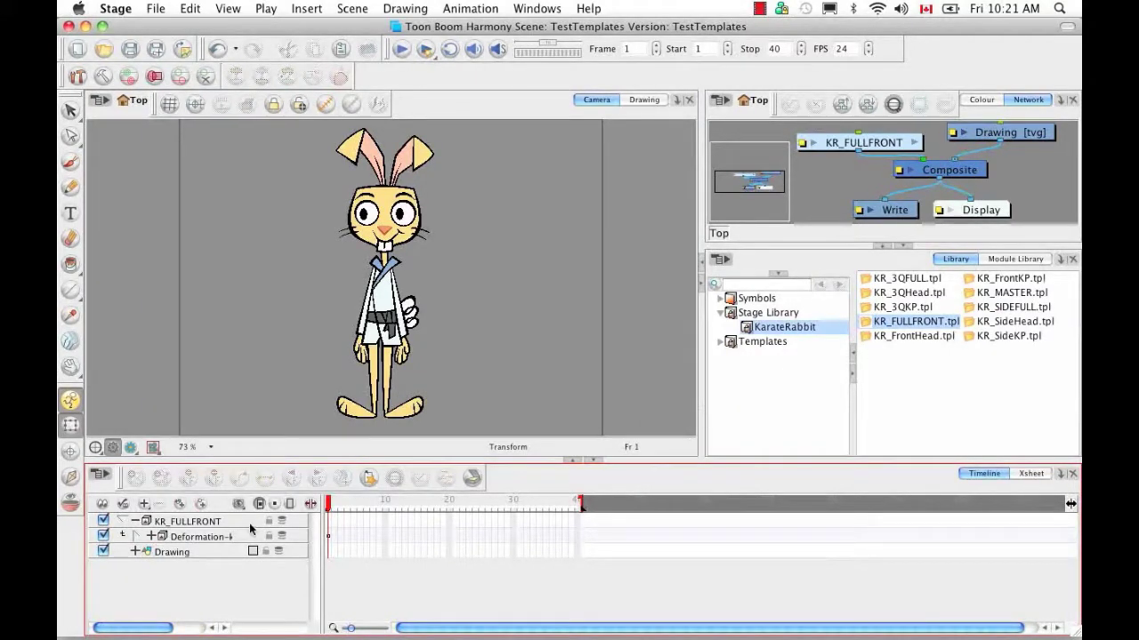
pyautogui.click(134, 537)
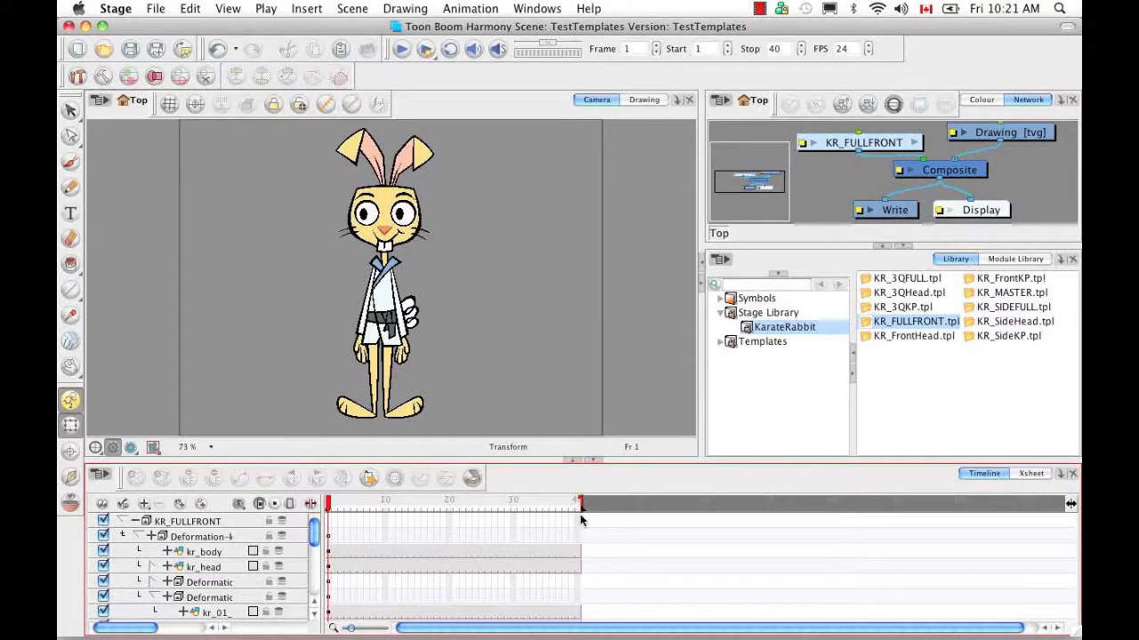
pyautogui.moveTo(314, 535); pyautogui.dragTo(317, 577)
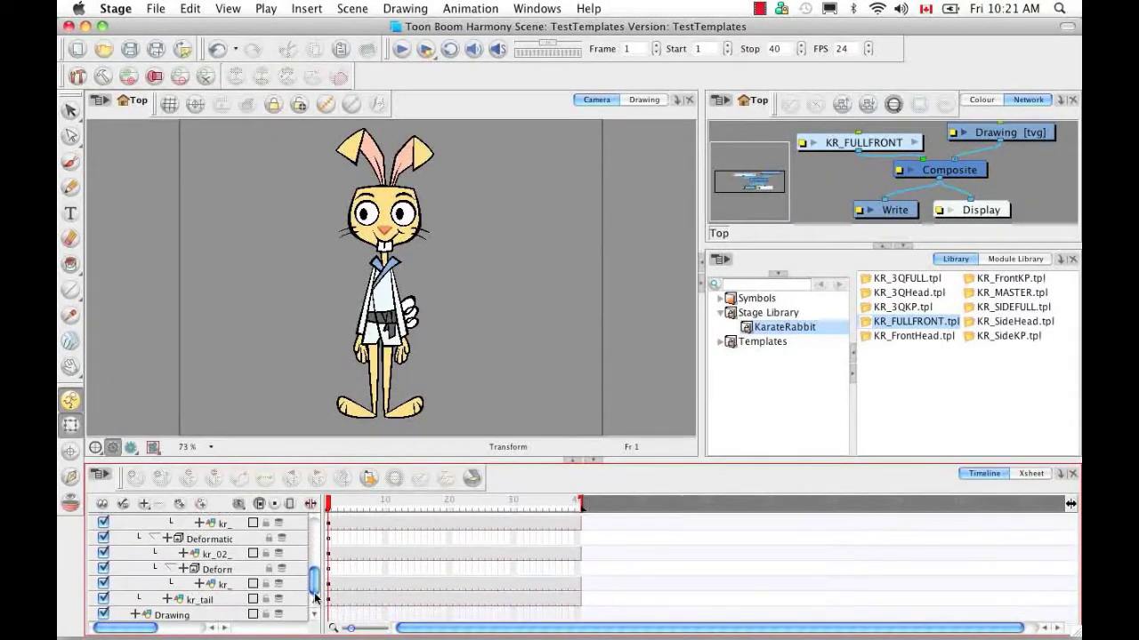
pyautogui.moveTo(316, 594); pyautogui.dragTo(313, 534)
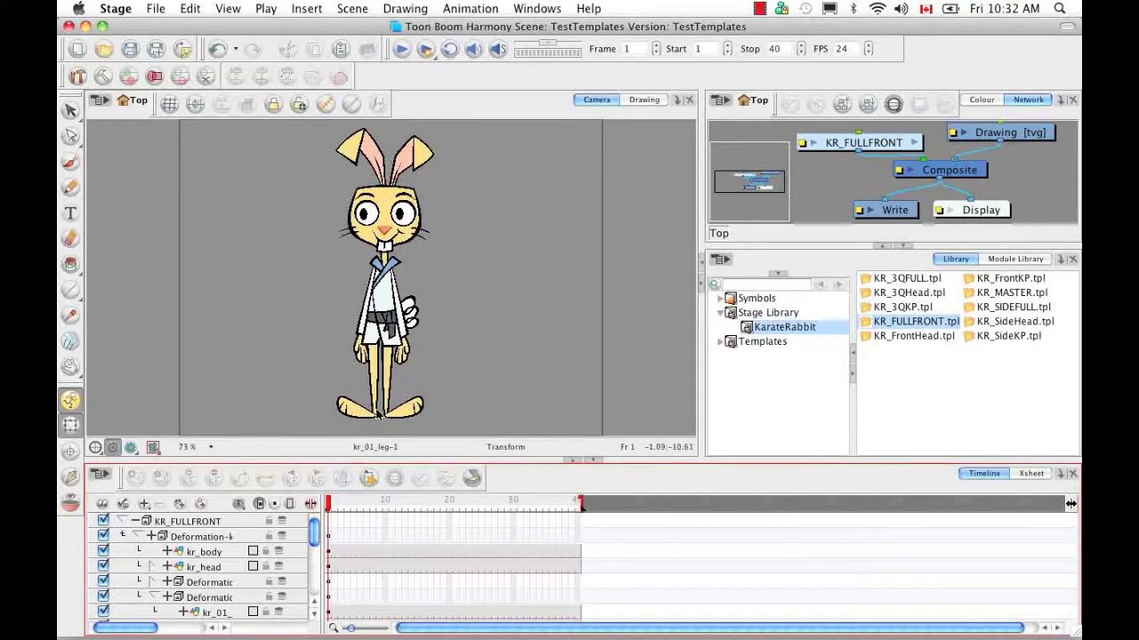
# Step: Try rotating the kr_01_leg drawing outward with the Transform tool, and locate its layer in the timeline
pyautogui.click(372, 363)
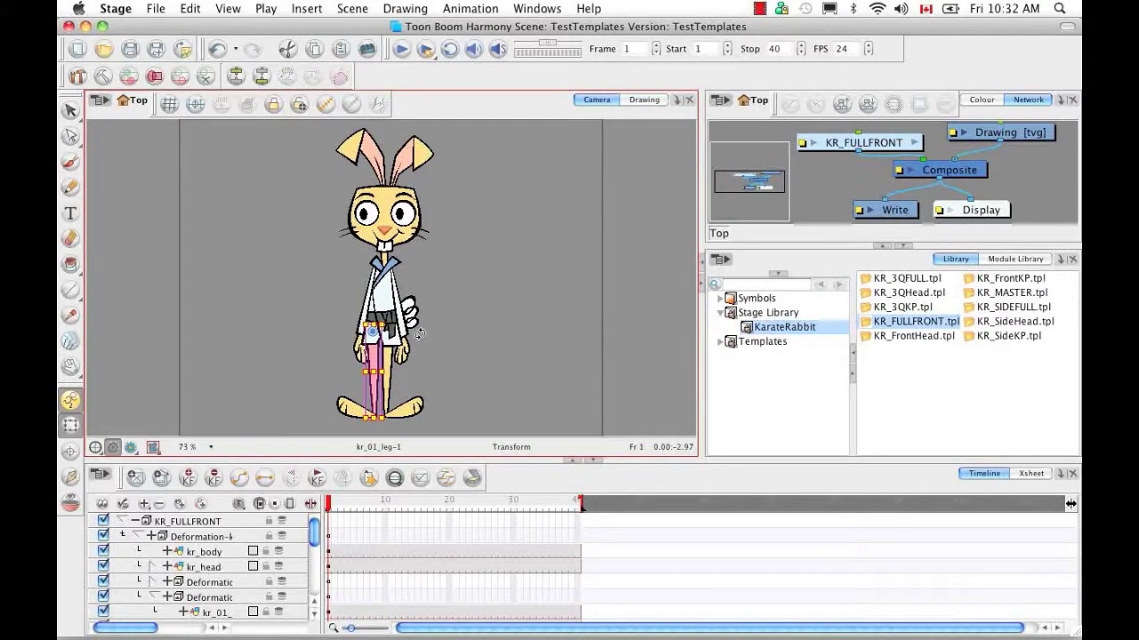
pyautogui.moveTo(423, 346); pyautogui.dragTo(404, 325)
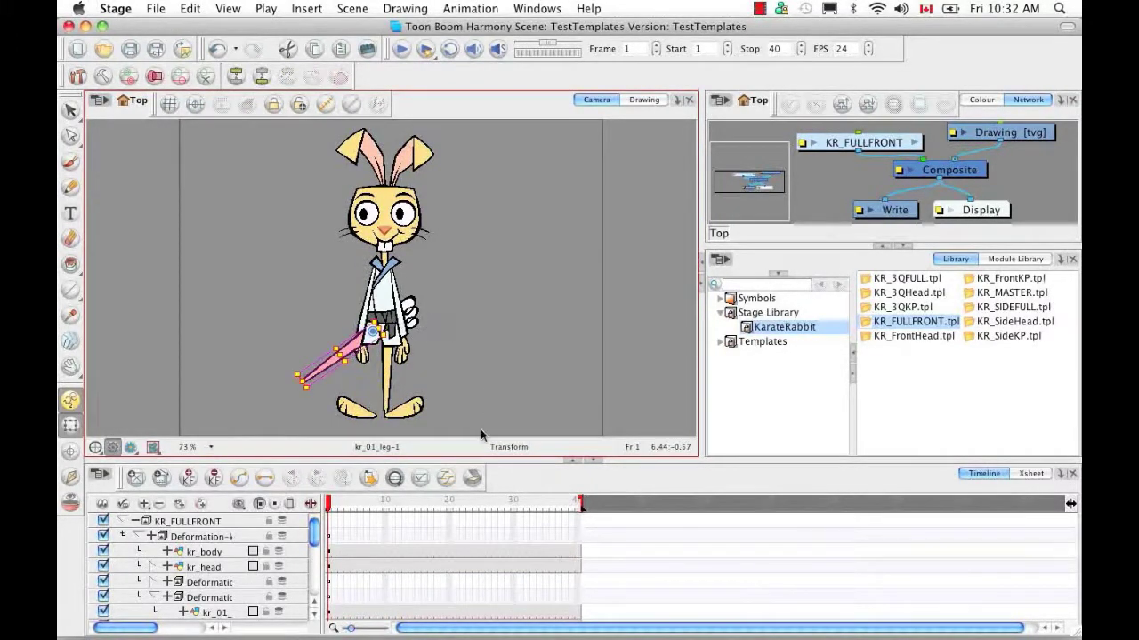
pyautogui.click(395, 480)
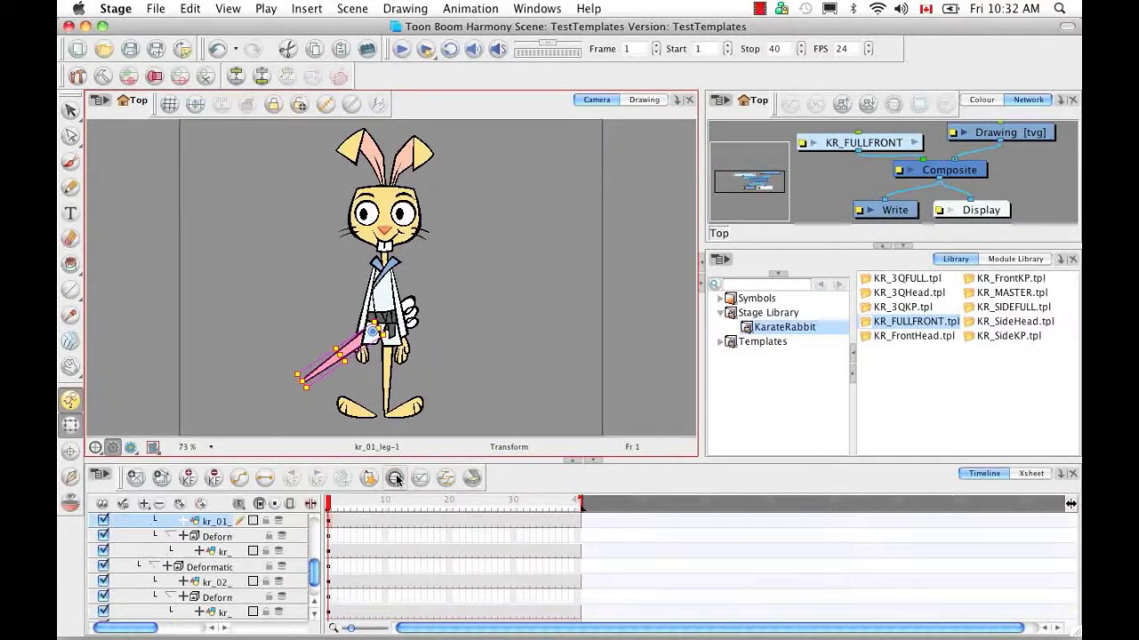
pyautogui.moveTo(153, 627); pyautogui.dragTo(174, 627)
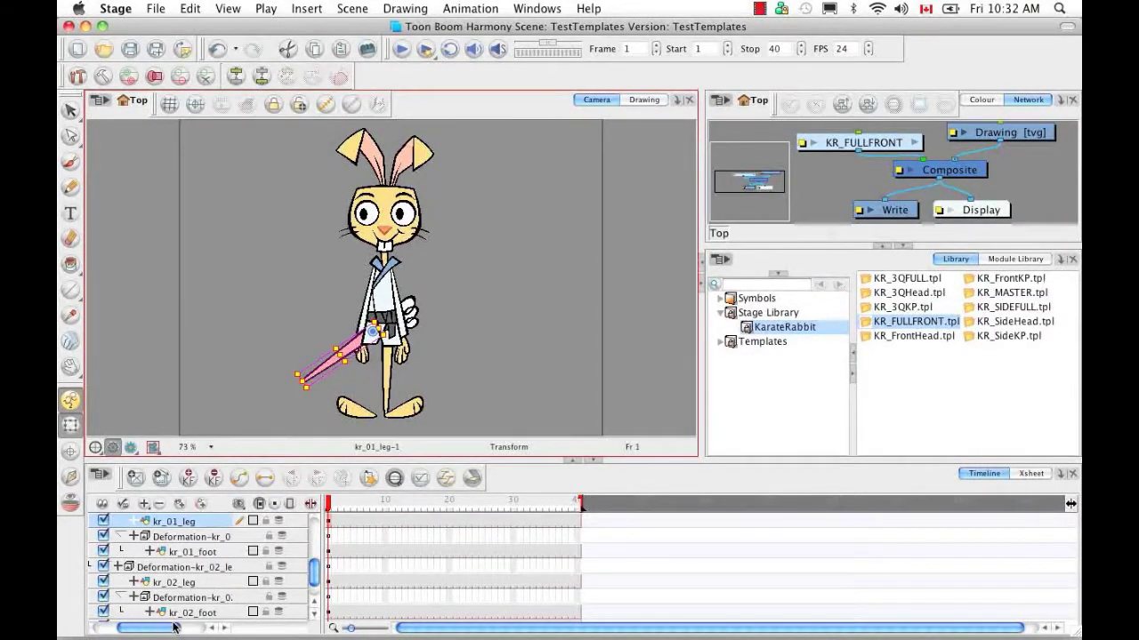
pyautogui.scroll(2, 313, 574)
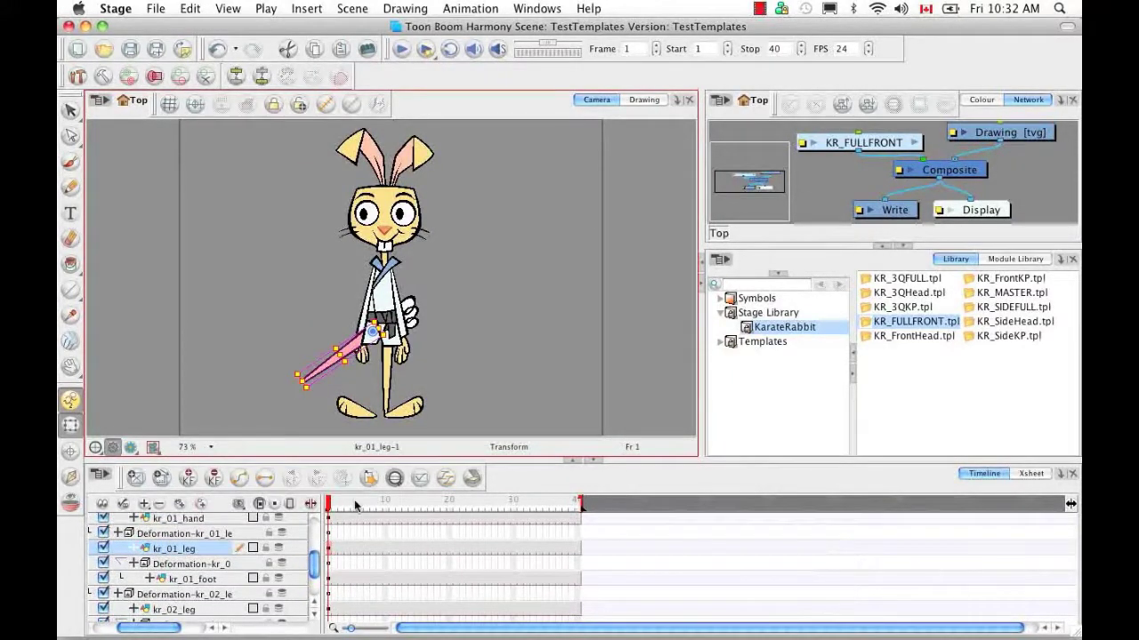
pyautogui.press('Escape')
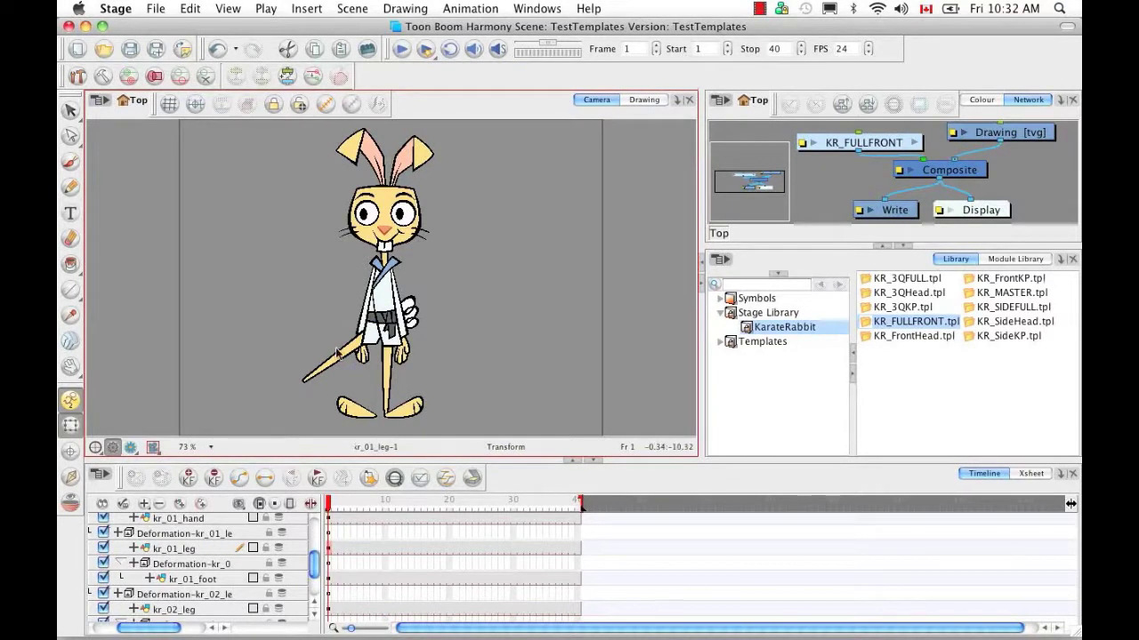
# Step: Show the deformation controls of kr_01_leg and undo the leg drawing's rotation
pyautogui.click(324, 104)
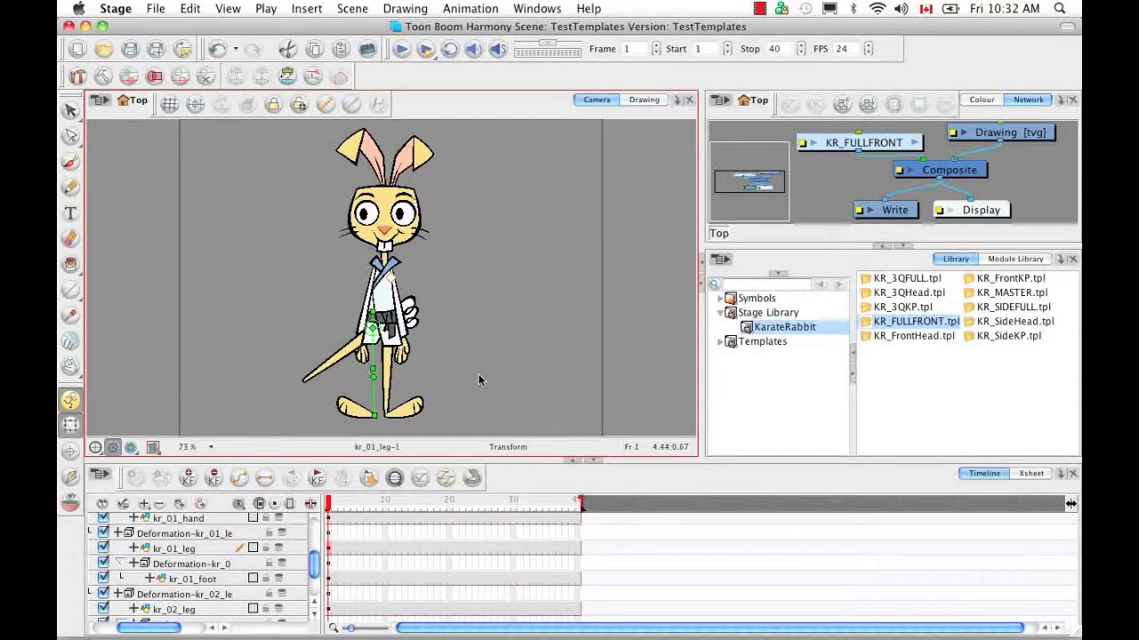
pyautogui.hotkey('ctrl', 'z')
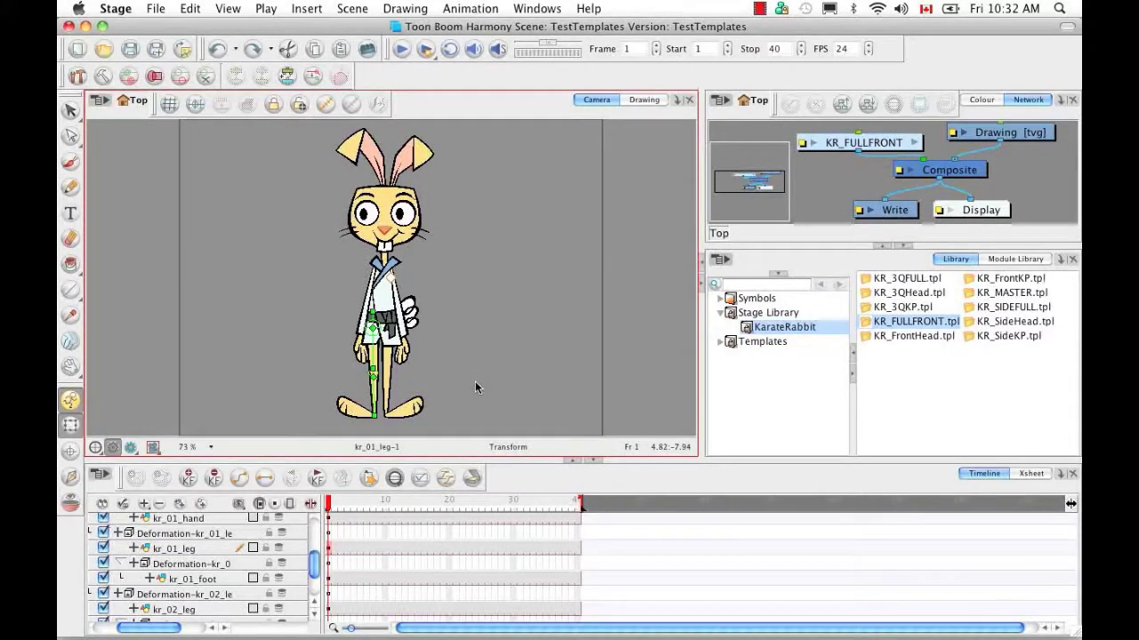
# Step: Swing the whole kr_01_leg with its foot outward from the hip using the deformation chain's root rotation control
pyautogui.click(184, 534)
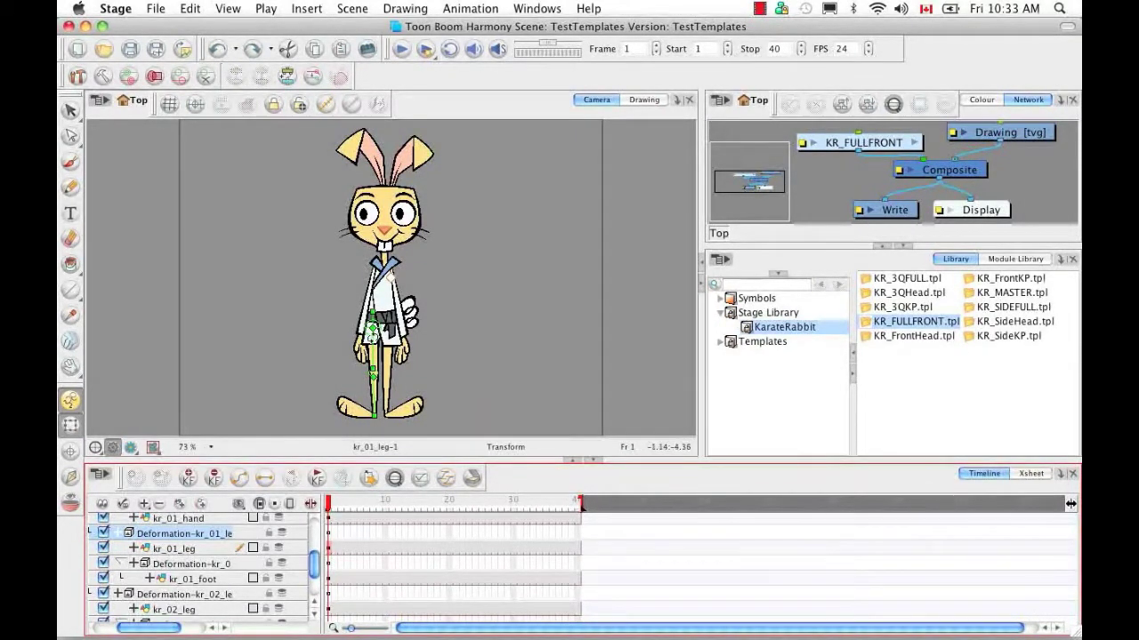
pyautogui.click(436, 449)
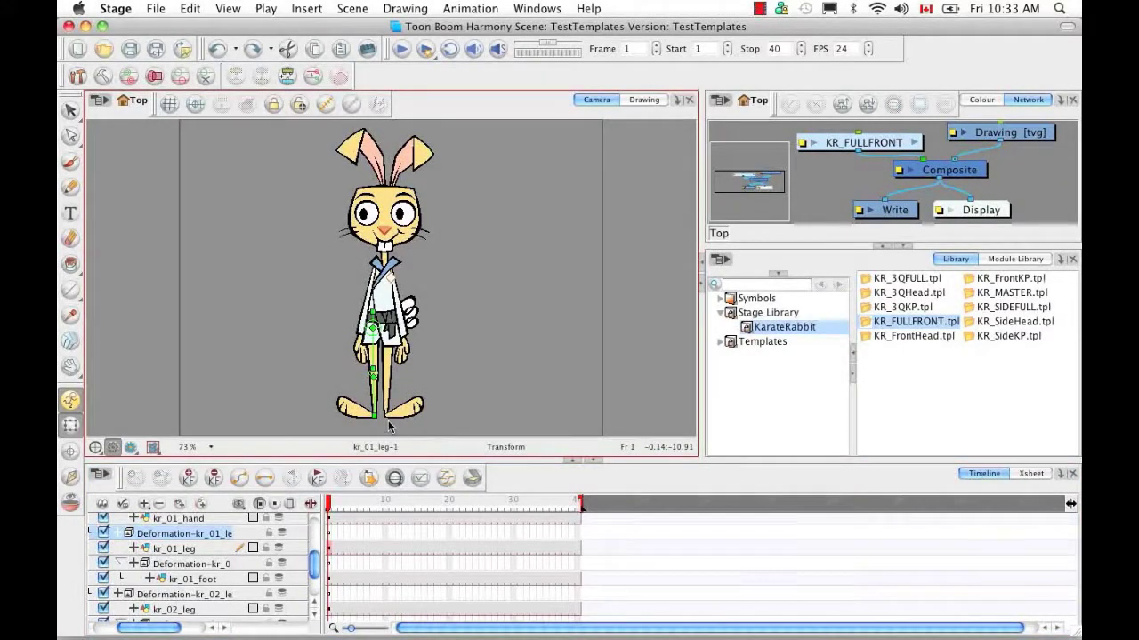
pyautogui.press('2')
pyautogui.press('2')
pyautogui.press('space')
pyautogui.moveTo(447, 226); pyautogui.dragTo(452, 156)
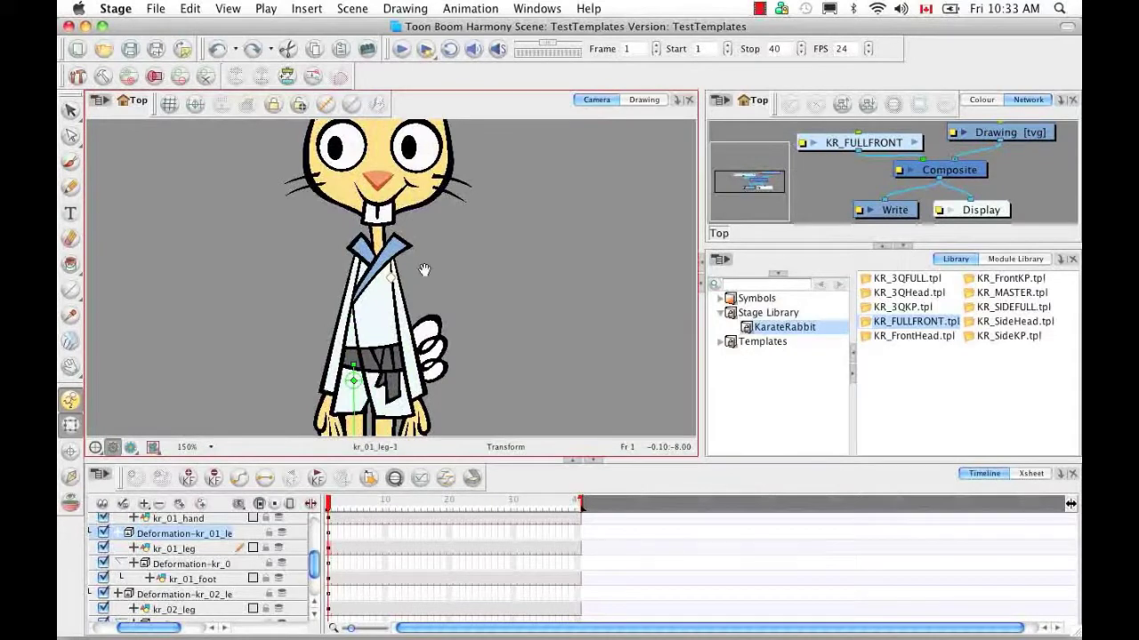
pyautogui.moveTo(371, 295); pyautogui.dragTo(386, 206)
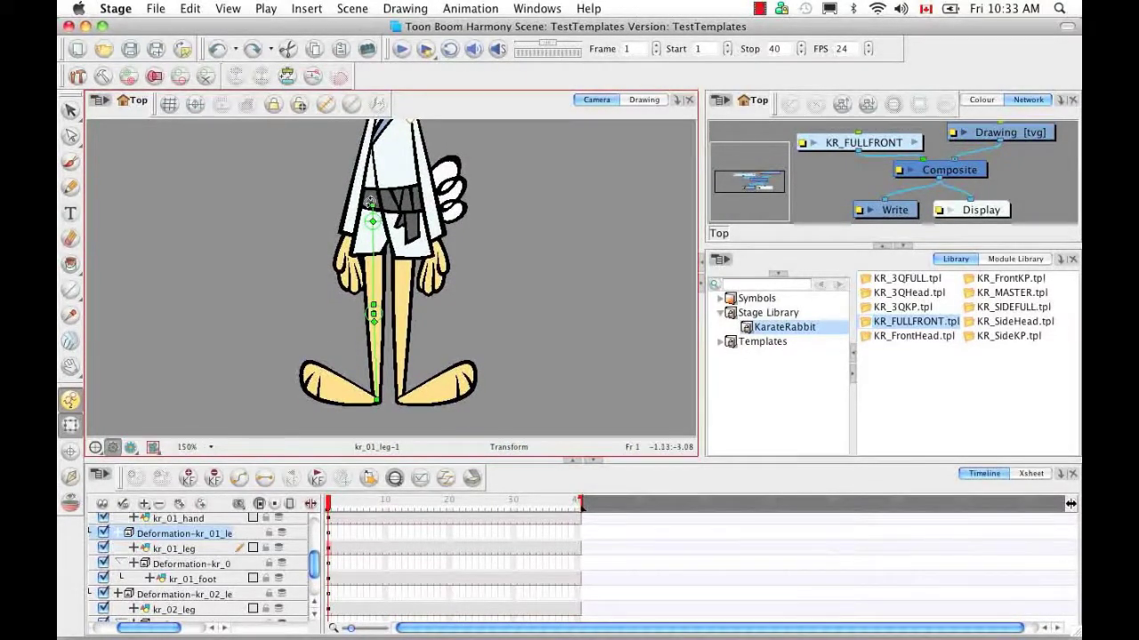
pyautogui.moveTo(372, 206); pyautogui.dragTo(392, 212)
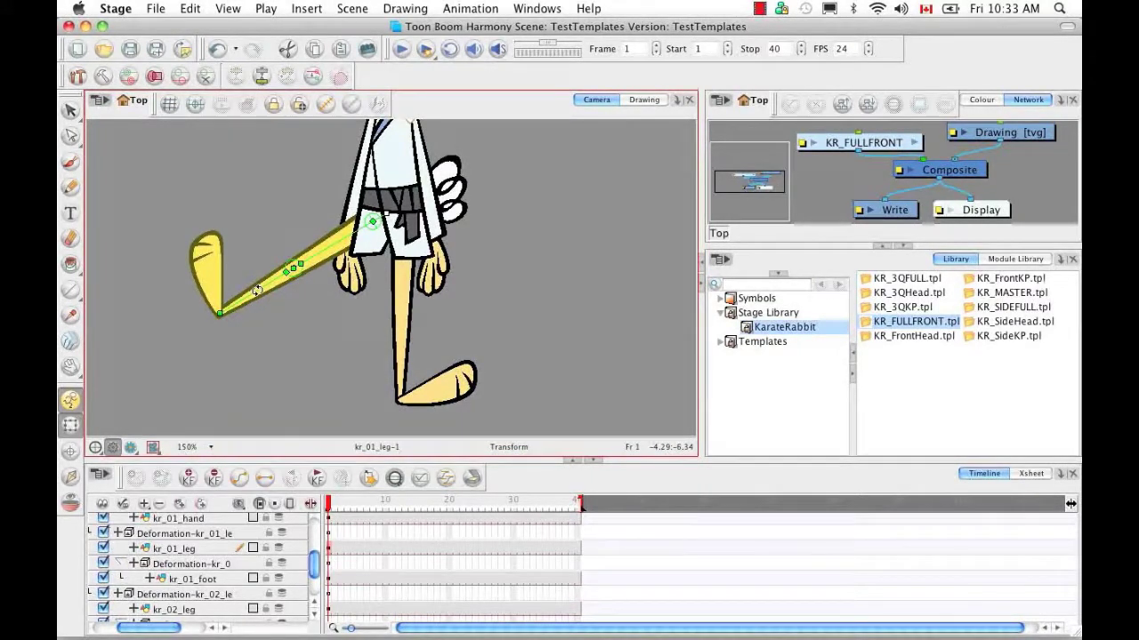
# Step: Fold the lower leg inward at the knee and shift the deformation chain's hip point slightly down within the shorts
pyautogui.moveTo(257, 290); pyautogui.dragTo(331, 315)
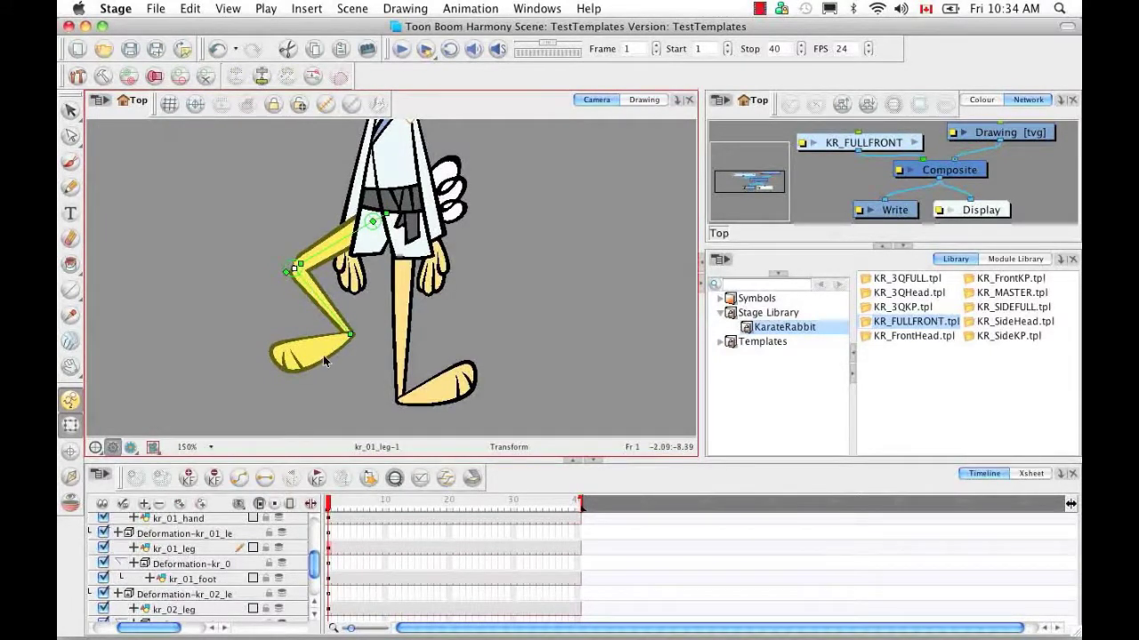
pyautogui.moveTo(373, 224); pyautogui.dragTo(377, 231)
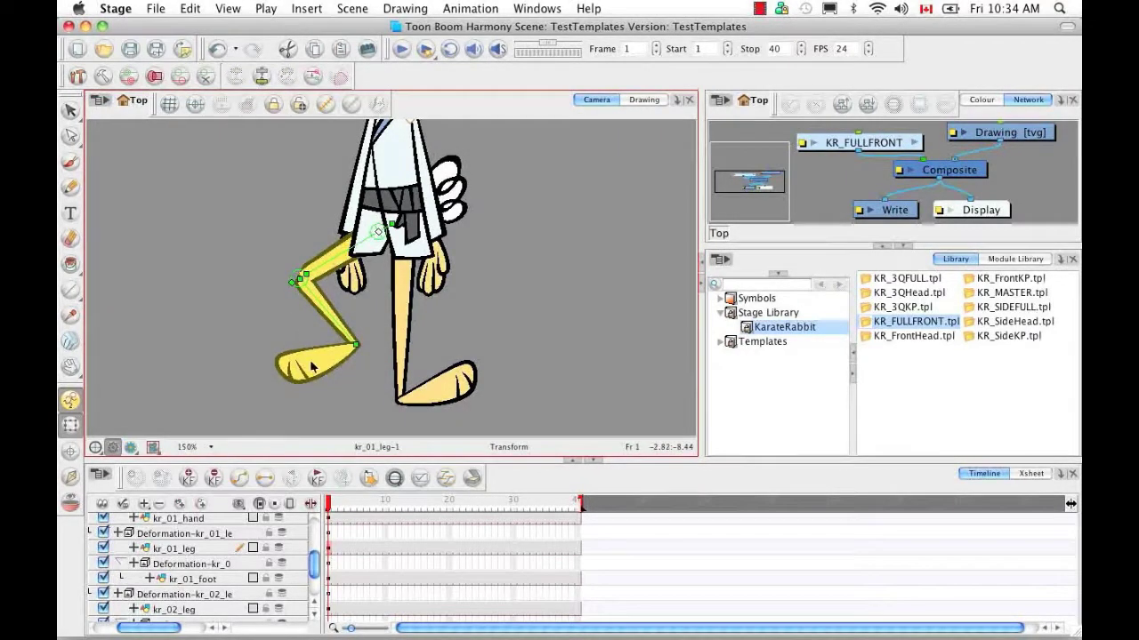
# Step: Examine the bent knee's deformation controls up close, switching the simplified manipulator display on and back off
pyautogui.press('2')
pyautogui.press('2')
pyautogui.press('2')
pyautogui.press('2')
pyautogui.press('2')
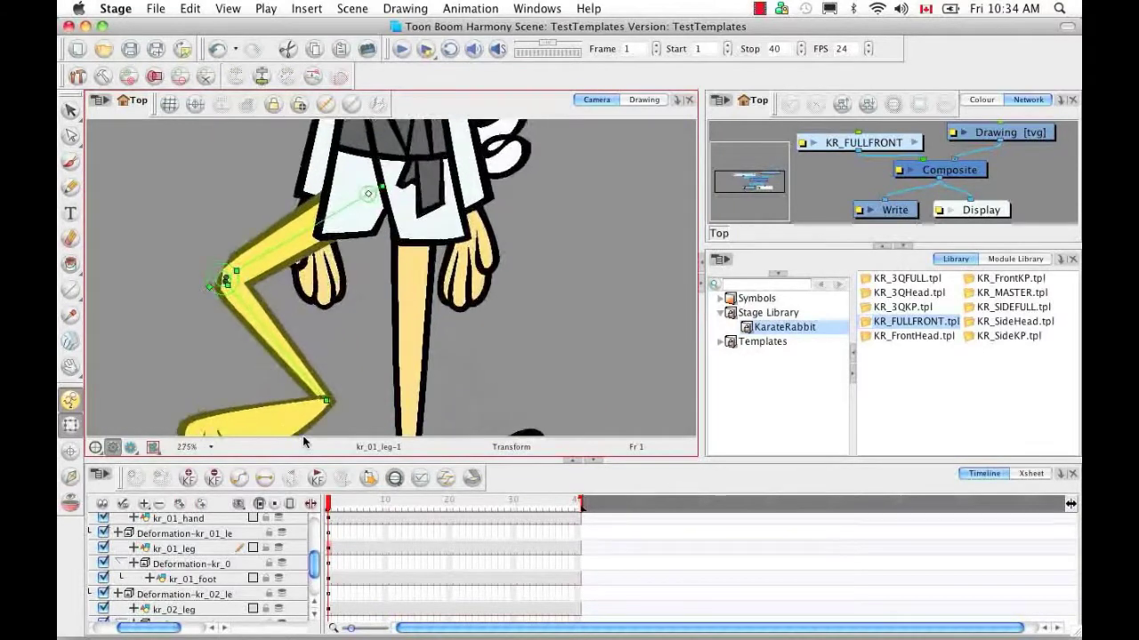
pyautogui.press('2')
pyautogui.press('space')
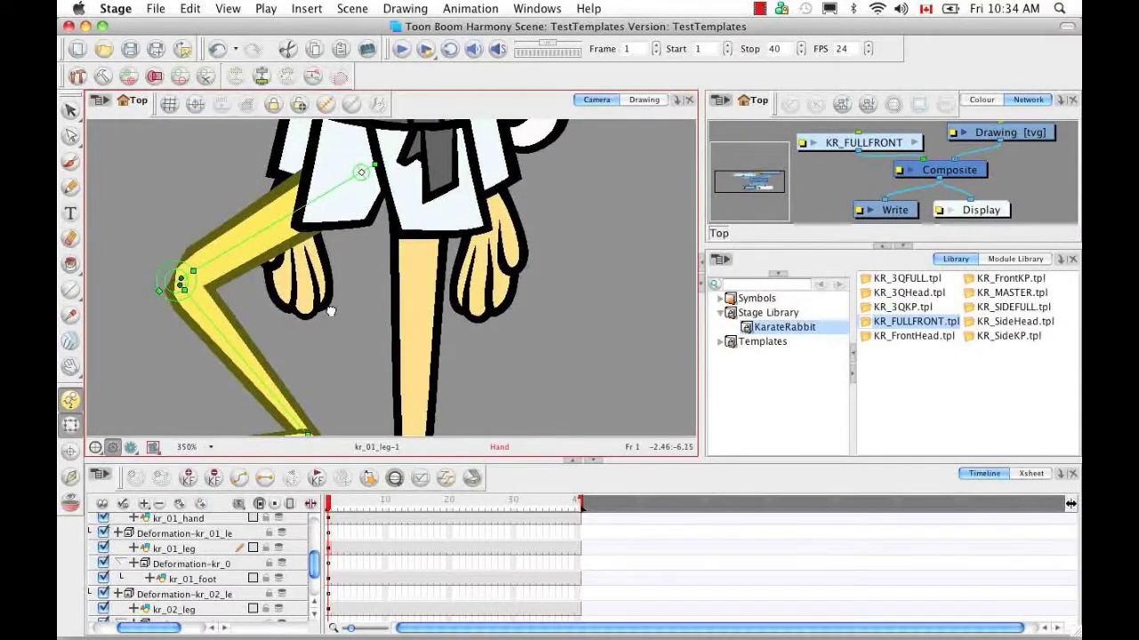
pyautogui.moveTo(330, 311); pyautogui.dragTo(399, 326)
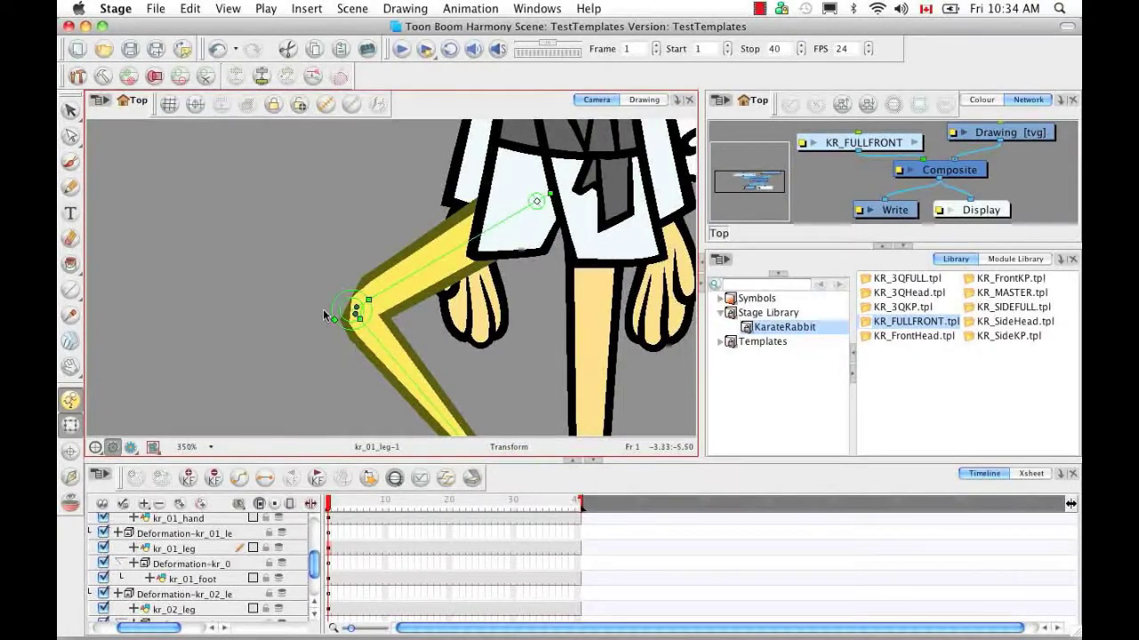
pyautogui.click(179, 76)
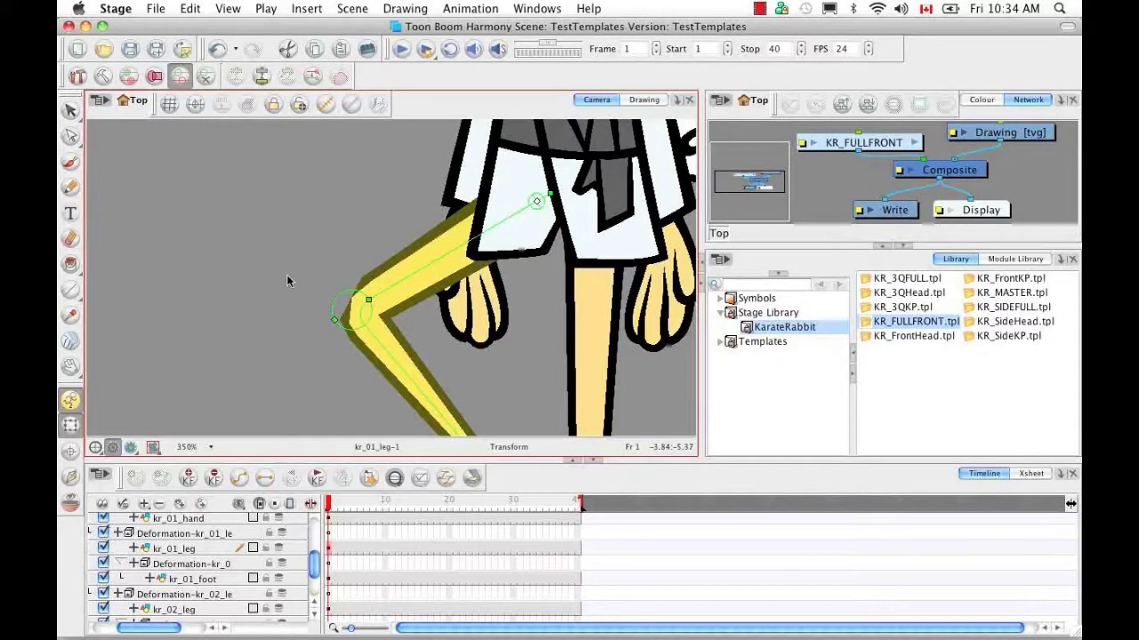
pyautogui.click(180, 76)
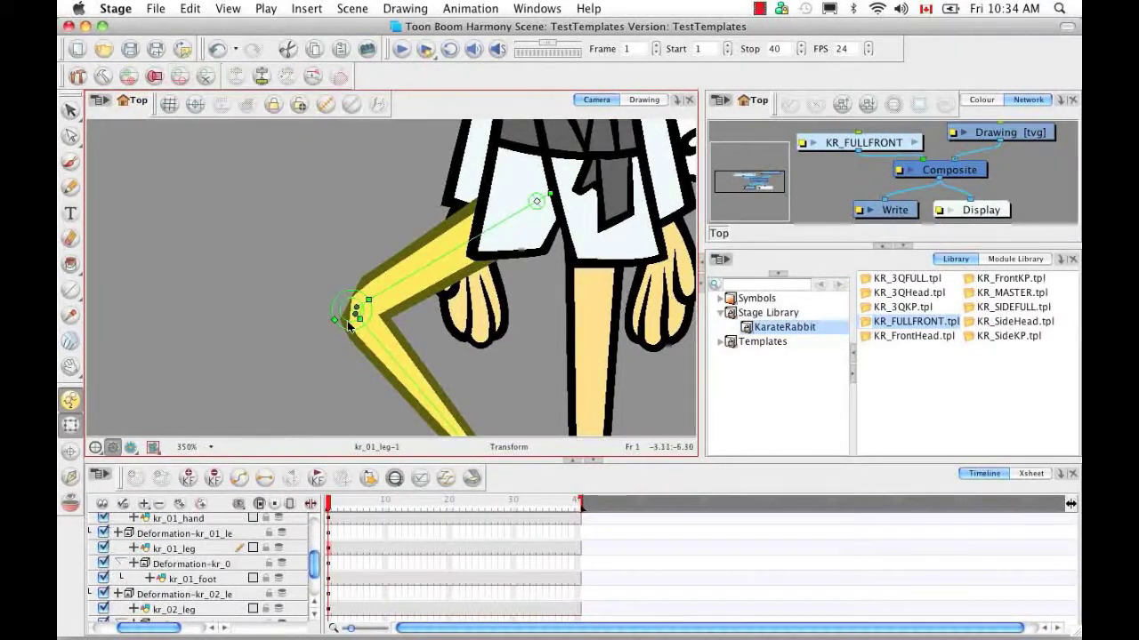
# Step: Try changing the knee articulation's radius on kr_01_leg, and undo the change
pyautogui.press('super+z')
pyautogui.moveTo(325, 323); pyautogui.dragTo(347, 319)
pyautogui.press('super+z')
# Step: Smooth the knee of kr_01_leg by separating the joint's bias points and reducing the articulation's radius
pyautogui.click(353, 312)
pyautogui.press('2')
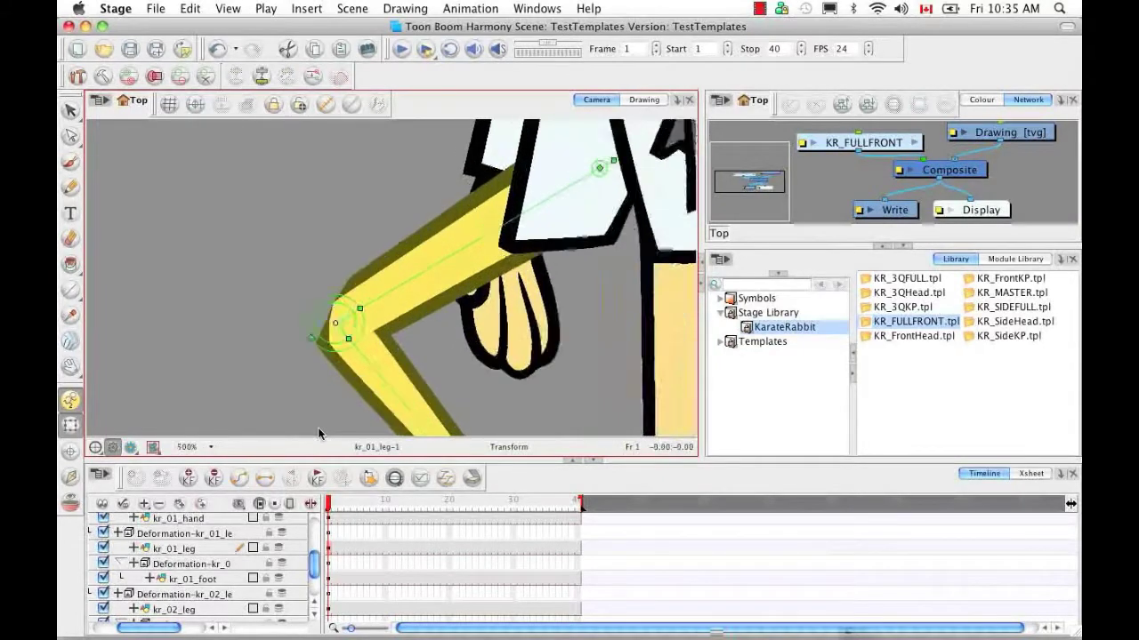
pyautogui.press('2')
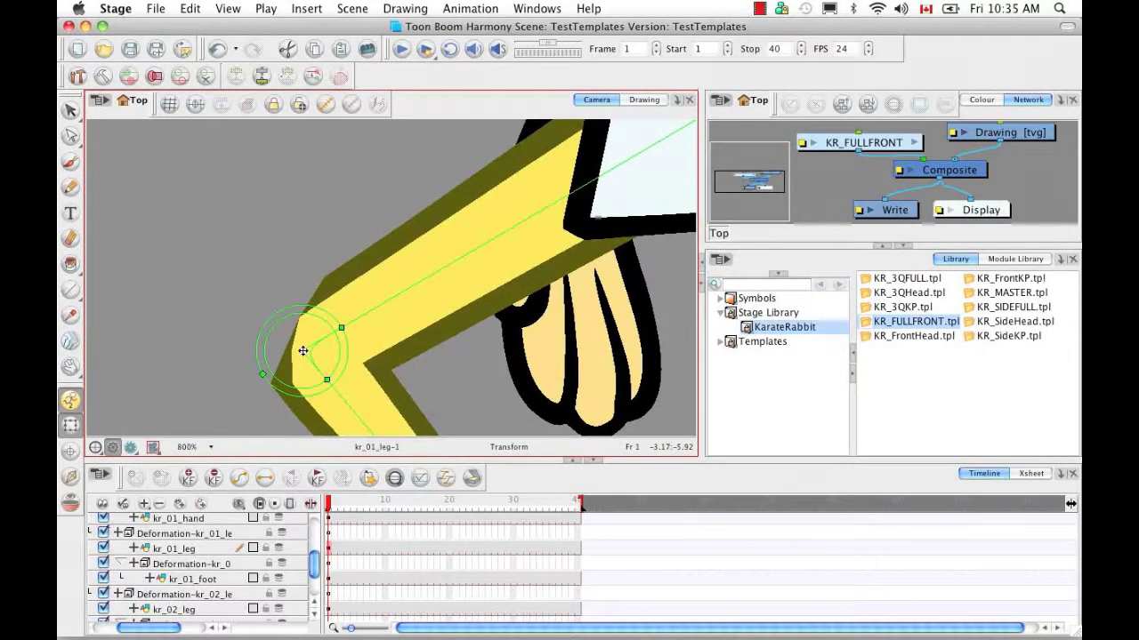
pyautogui.moveTo(303, 351)
pyautogui.mouseDown()
pyautogui.moveTo(310, 326)
pyautogui.moveTo(297, 315)
pyautogui.moveTo(287, 330)
pyautogui.moveTo(303, 335)
pyautogui.mouseUp()
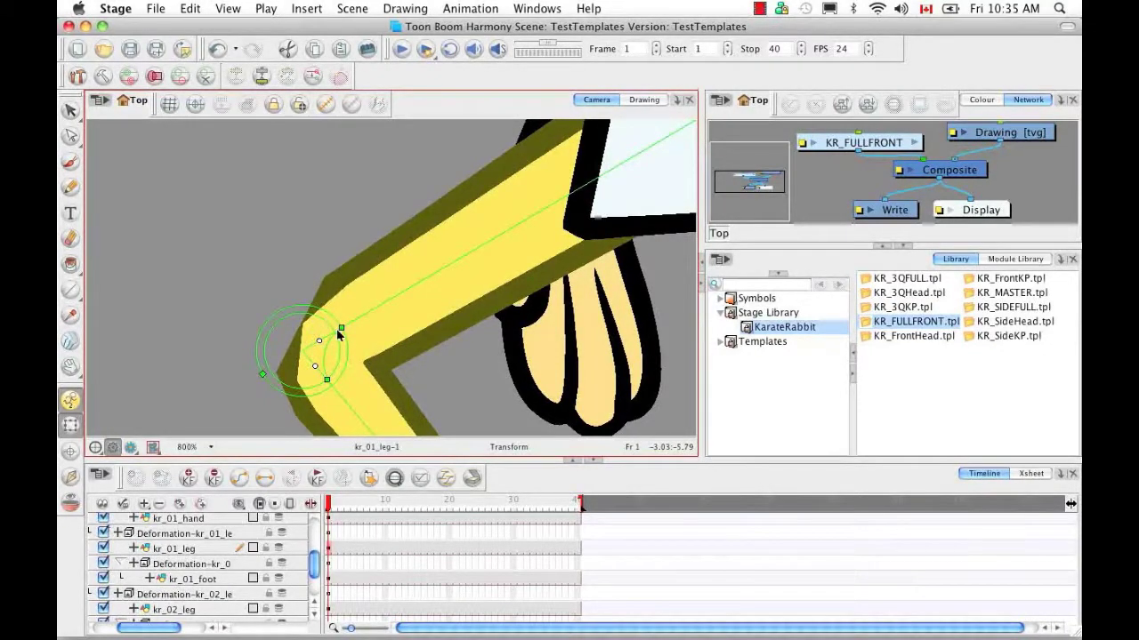
pyautogui.moveTo(261, 371); pyautogui.dragTo(283, 367)
pyautogui.click(313, 343)
pyautogui.moveTo(303, 346); pyautogui.dragTo(332, 343)
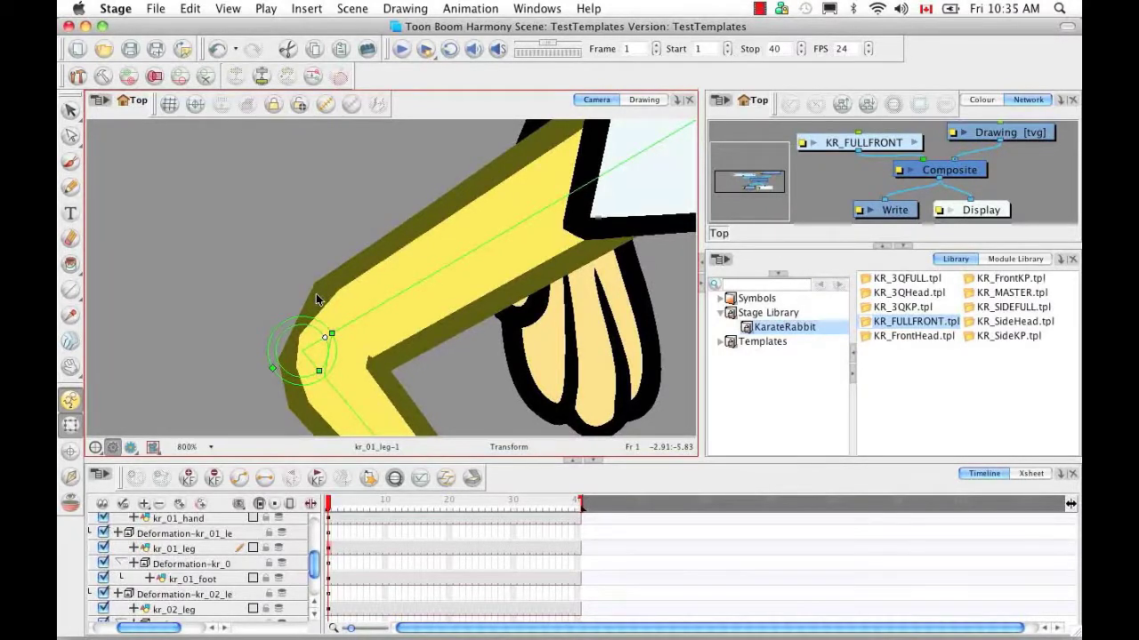
# Step: Show the deformation controls of kr_01_foot and rotate the foot upward around the ankle
pyautogui.scroll(-10, 316, 300)
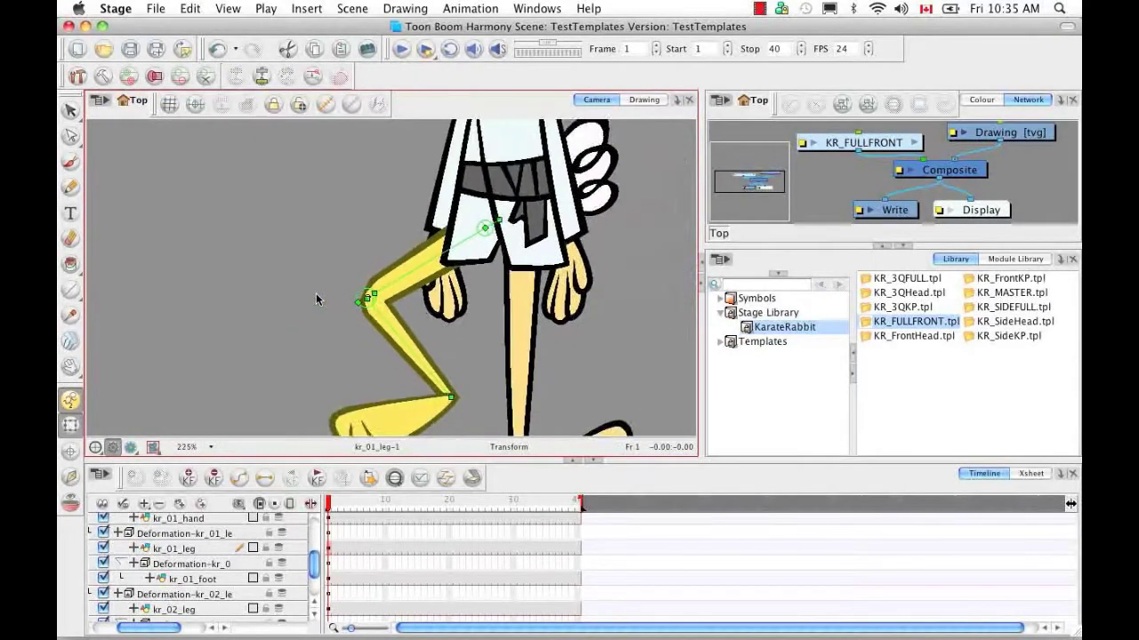
pyautogui.scroll(-1, 316, 300)
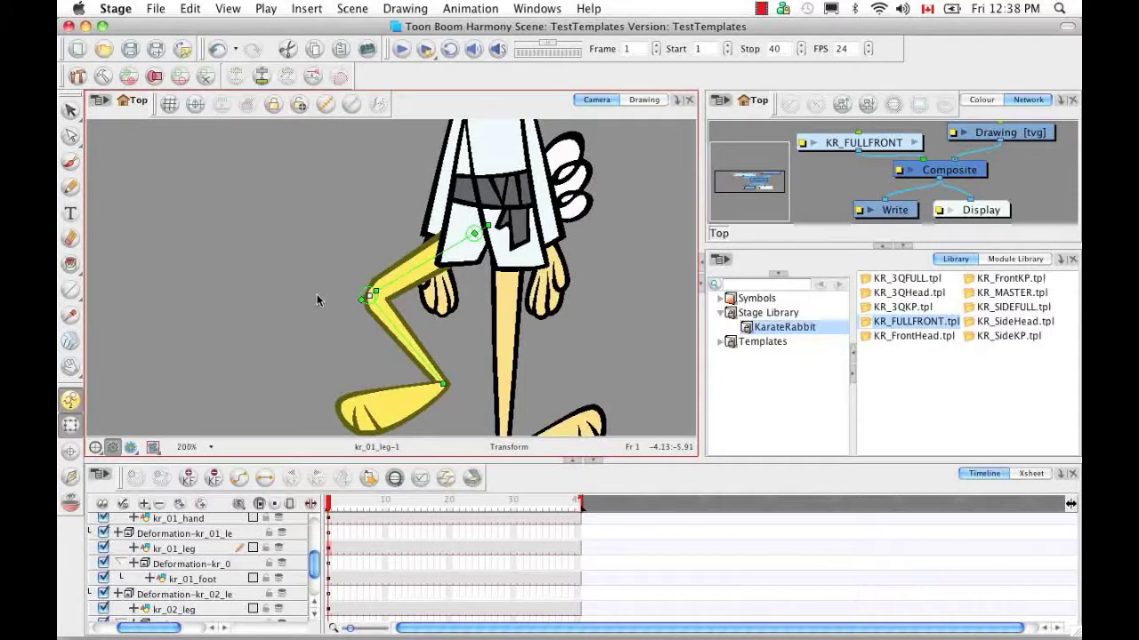
pyautogui.click(395, 412)
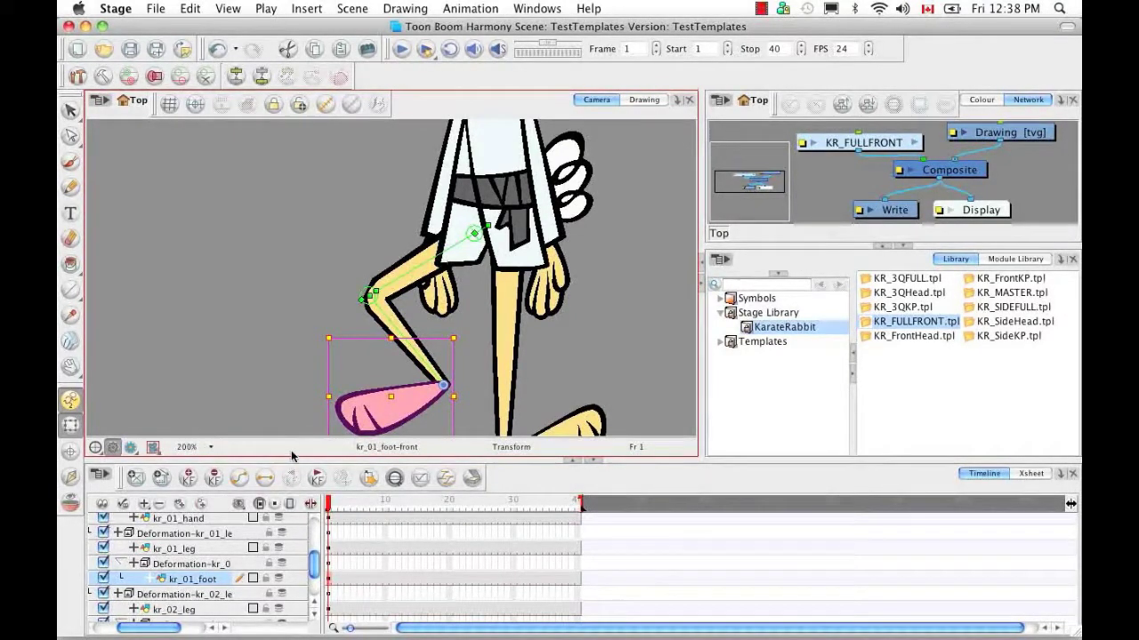
pyautogui.press('Escape')
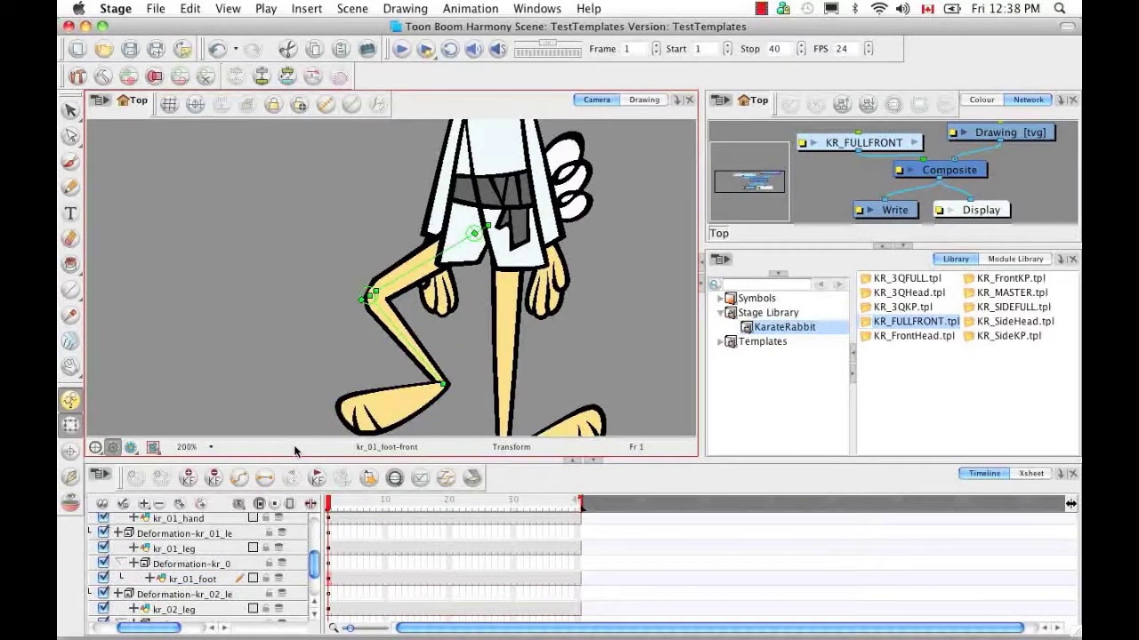
pyautogui.click(327, 106)
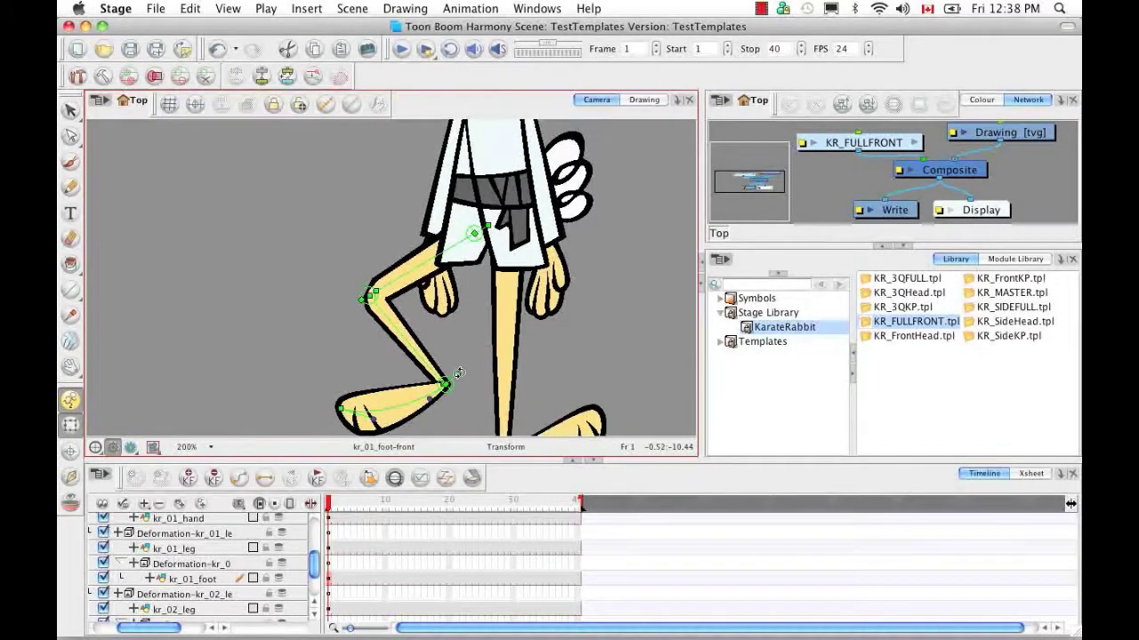
pyautogui.moveTo(458, 373); pyautogui.dragTo(463, 383)
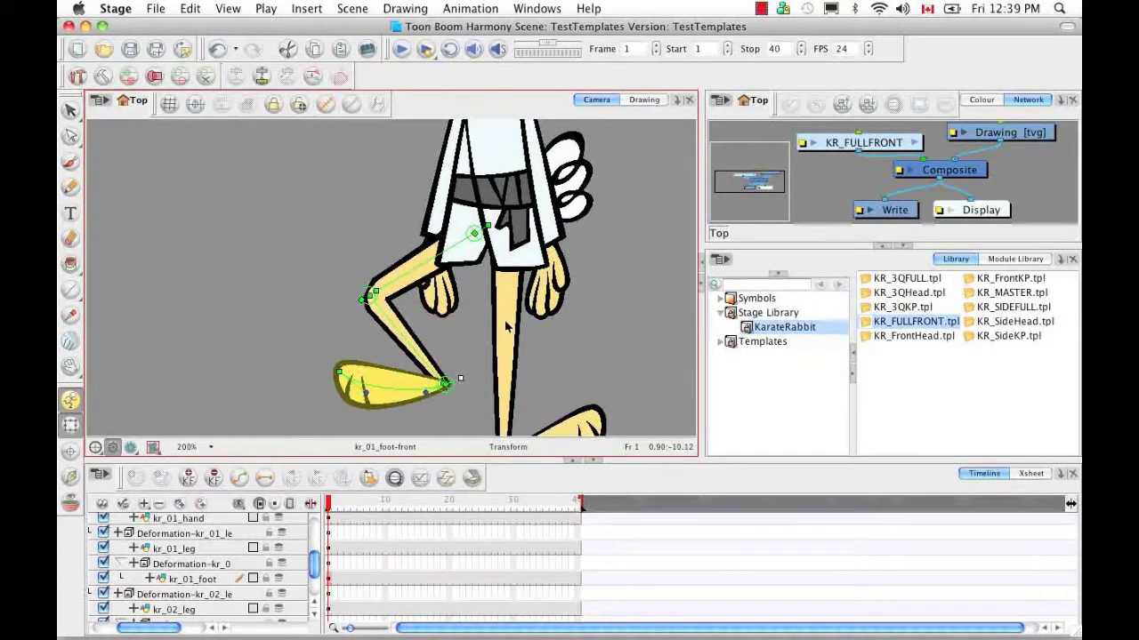
# Step: Show the deformation controls of kr_02_leg and kr_02_foot, bend the knee outward and rotate the foot up to point sideways
pyautogui.click(514, 363)
pyautogui.click(394, 480)
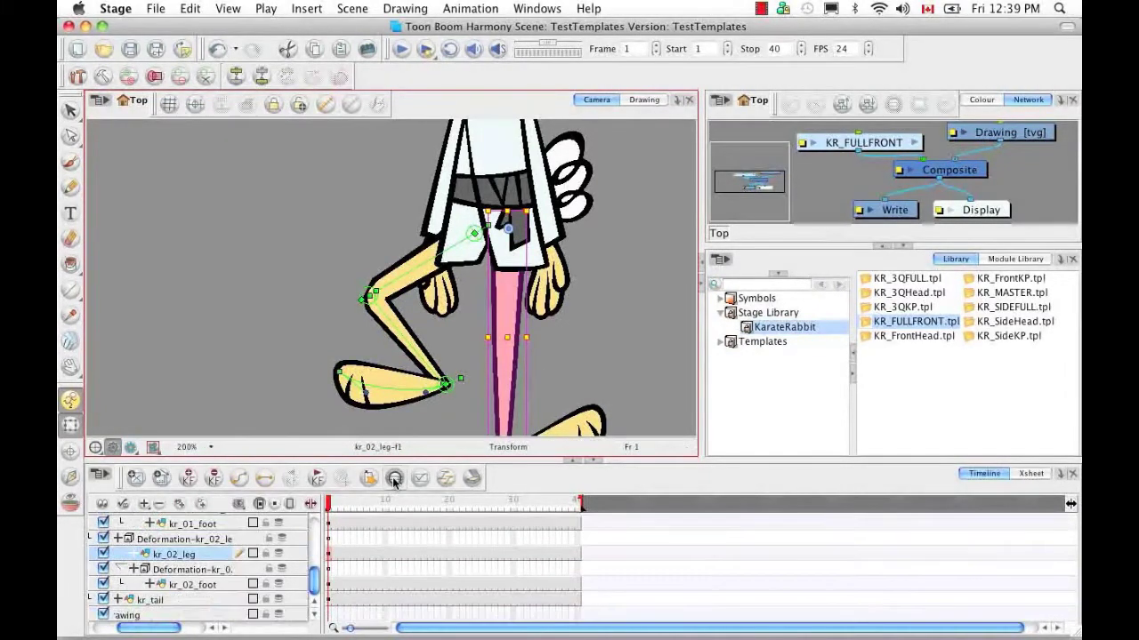
pyautogui.click(265, 504)
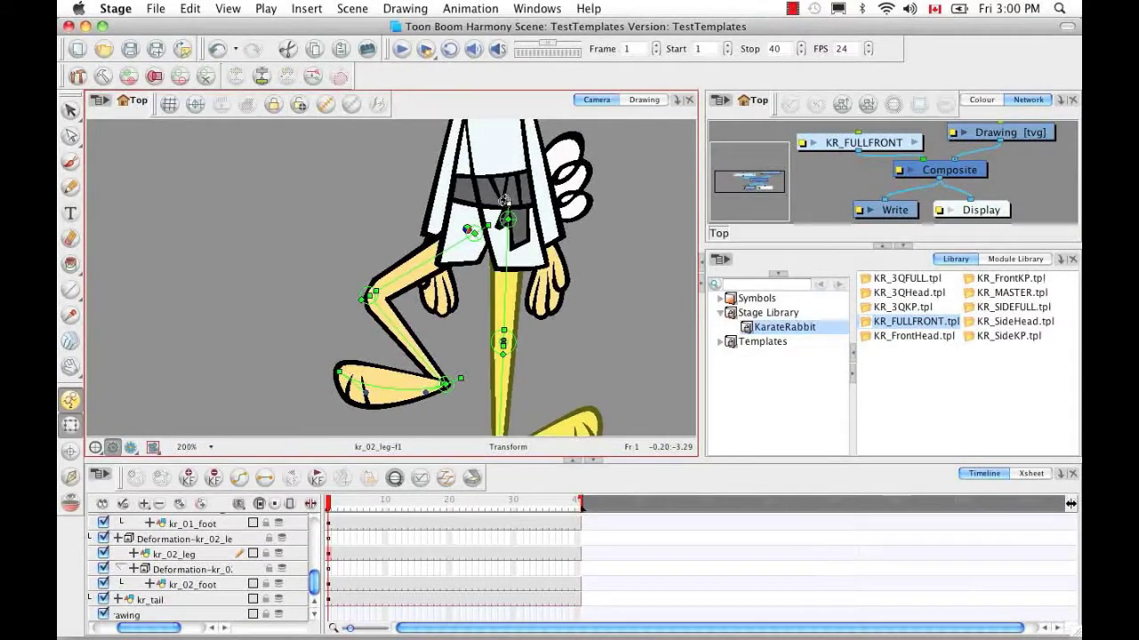
pyautogui.moveTo(504, 293); pyautogui.dragTo(549, 354)
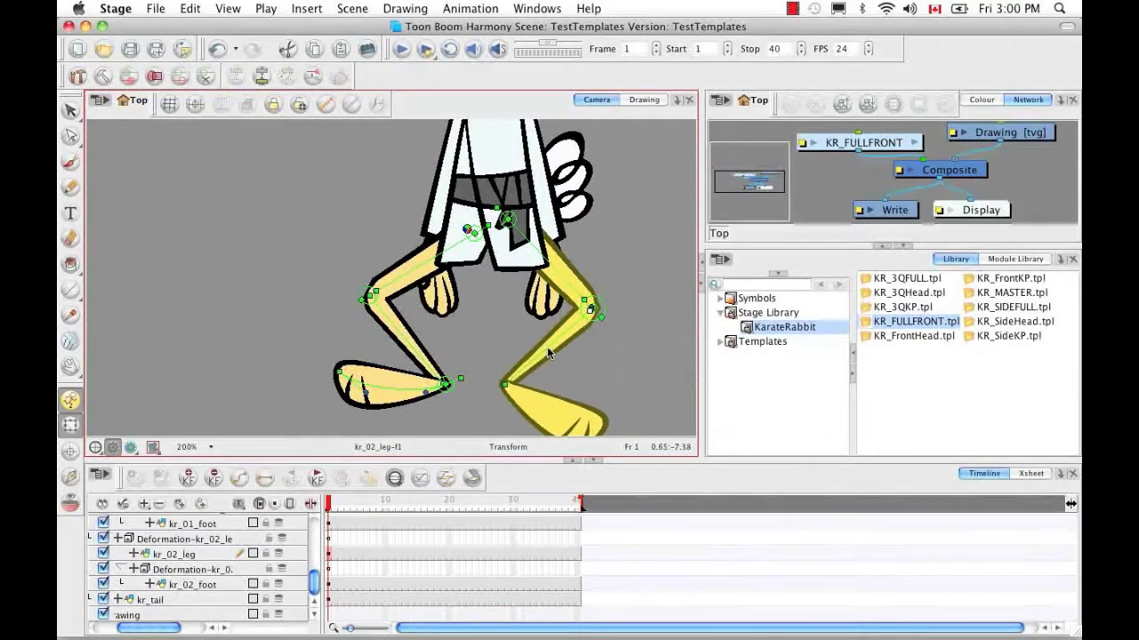
pyautogui.click(548, 411)
pyautogui.moveTo(495, 378); pyautogui.dragTo(481, 386)
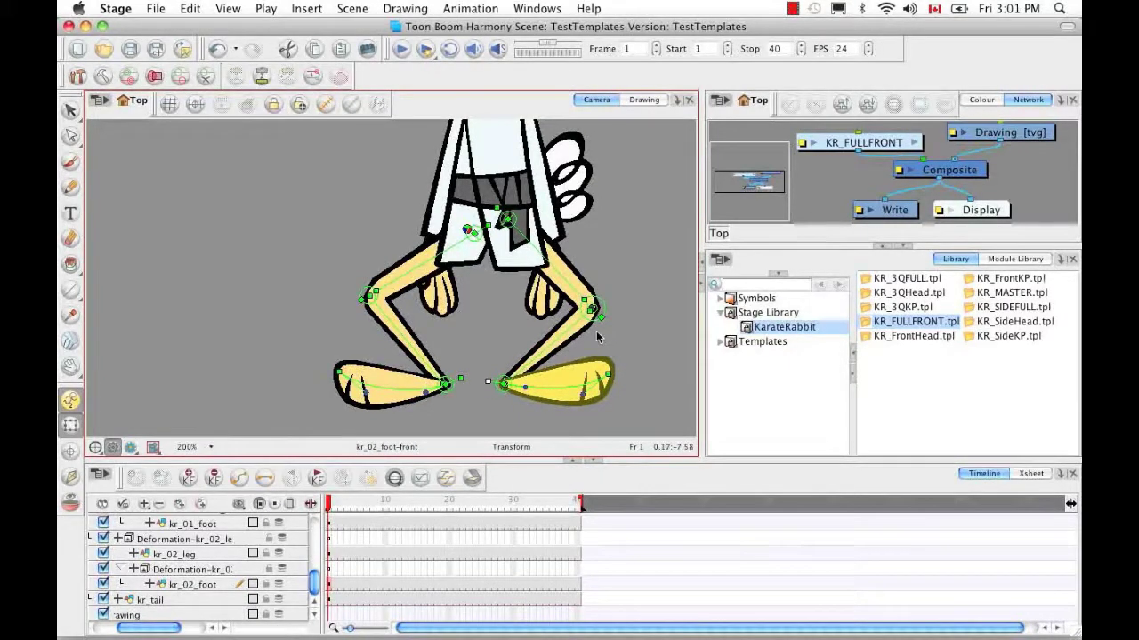
# Step: Shift the hip of kr_02_leg slightly down and outward, spread the knee wider and rotate kr_02_foot flatter around the ankle
pyautogui.moveTo(507, 219); pyautogui.dragTo(519, 233)
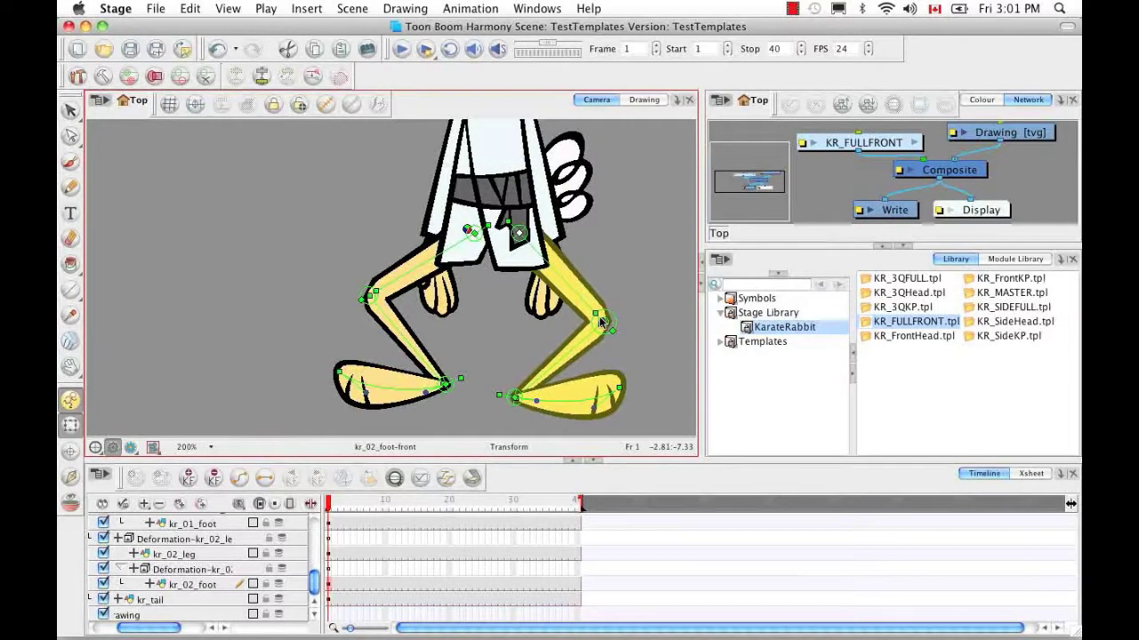
pyautogui.moveTo(598, 303); pyautogui.dragTo(612, 282)
pyautogui.click(601, 391)
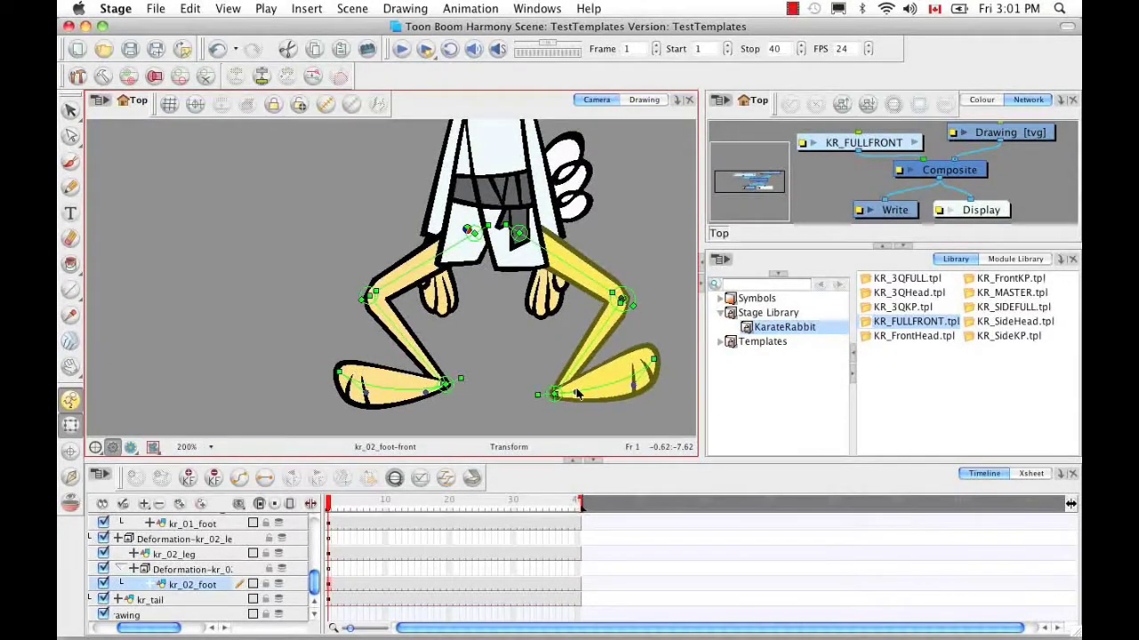
pyautogui.click(536, 397)
pyautogui.click(555, 394)
pyautogui.click(537, 394)
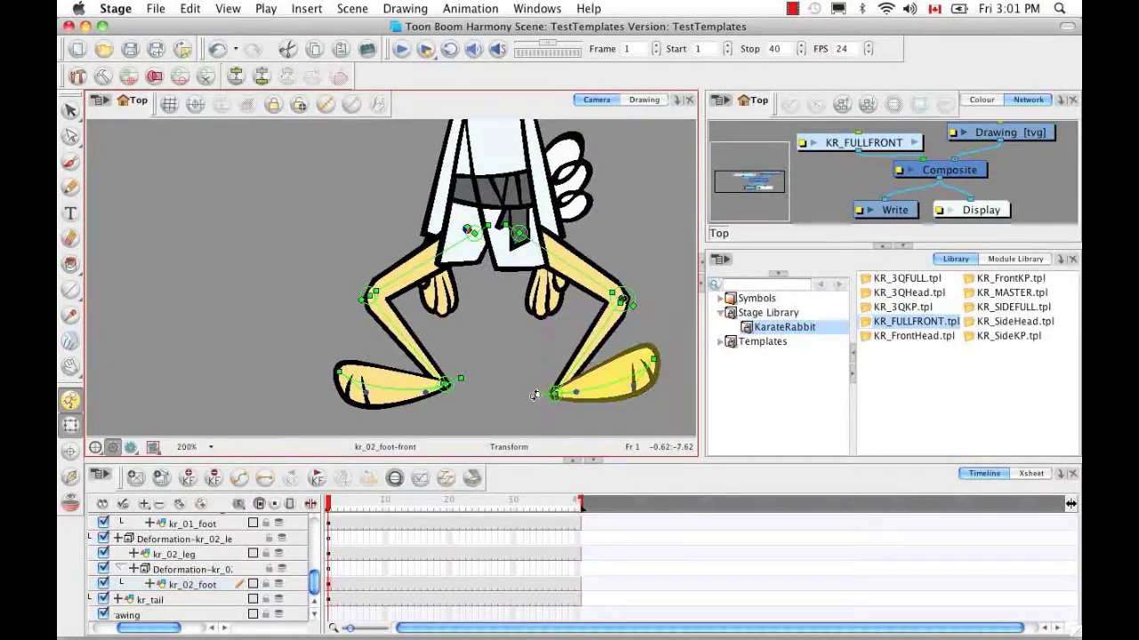
pyautogui.moveTo(536, 392); pyautogui.dragTo(537, 393)
# Step: Show the deformation controls of the rabbit's torso, kr_body
pyautogui.press('space')
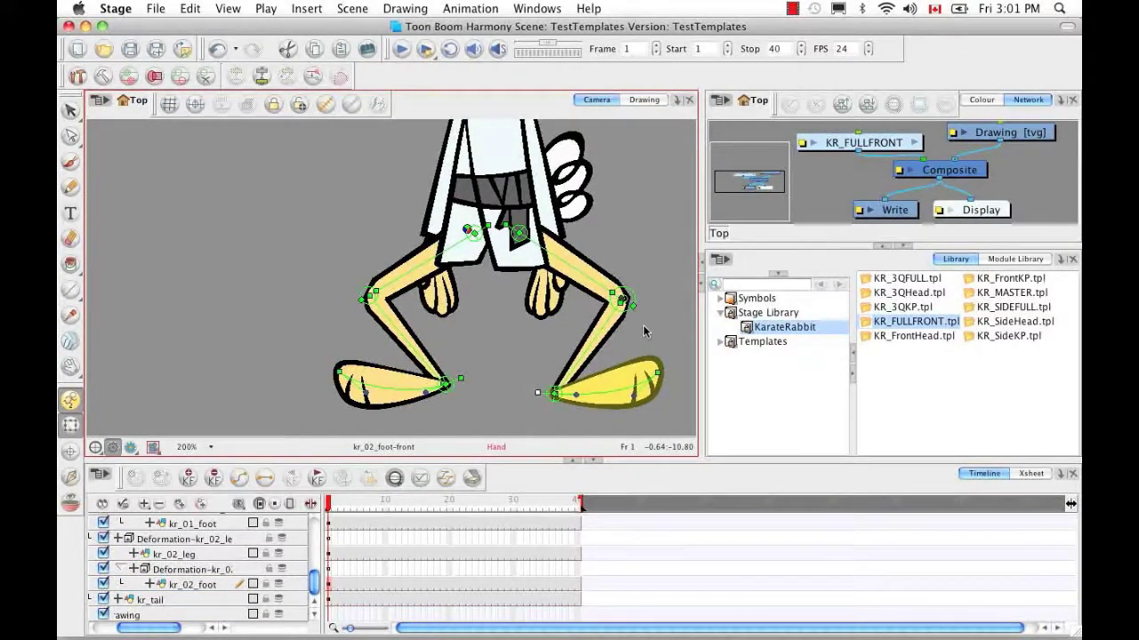
pyautogui.moveTo(612, 343); pyautogui.dragTo(502, 290)
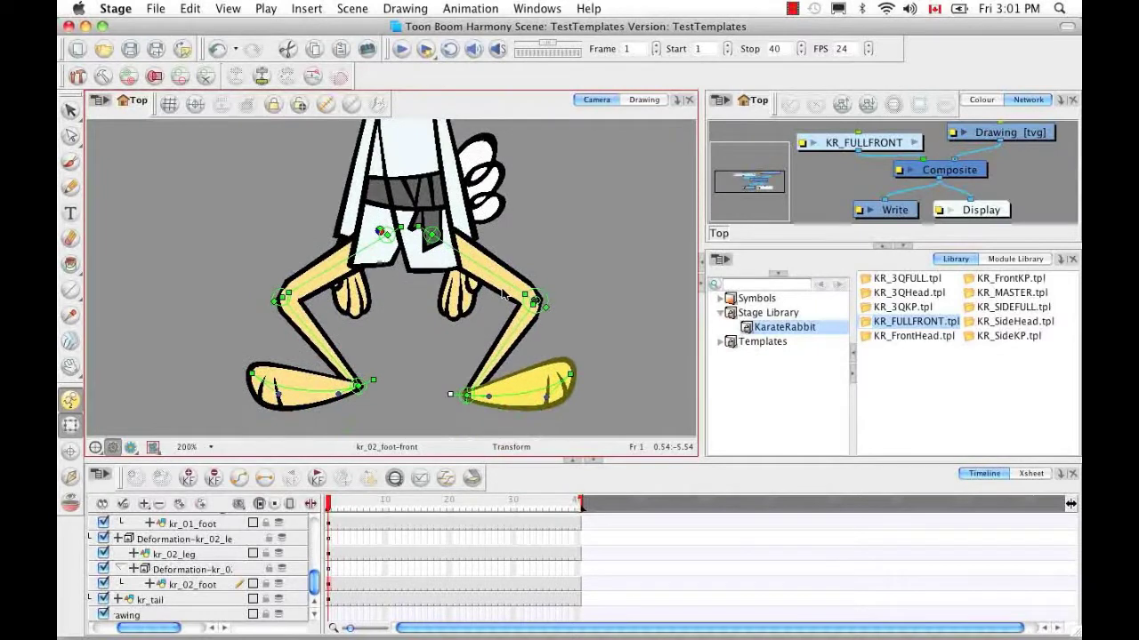
pyautogui.scroll(4, 504, 293)
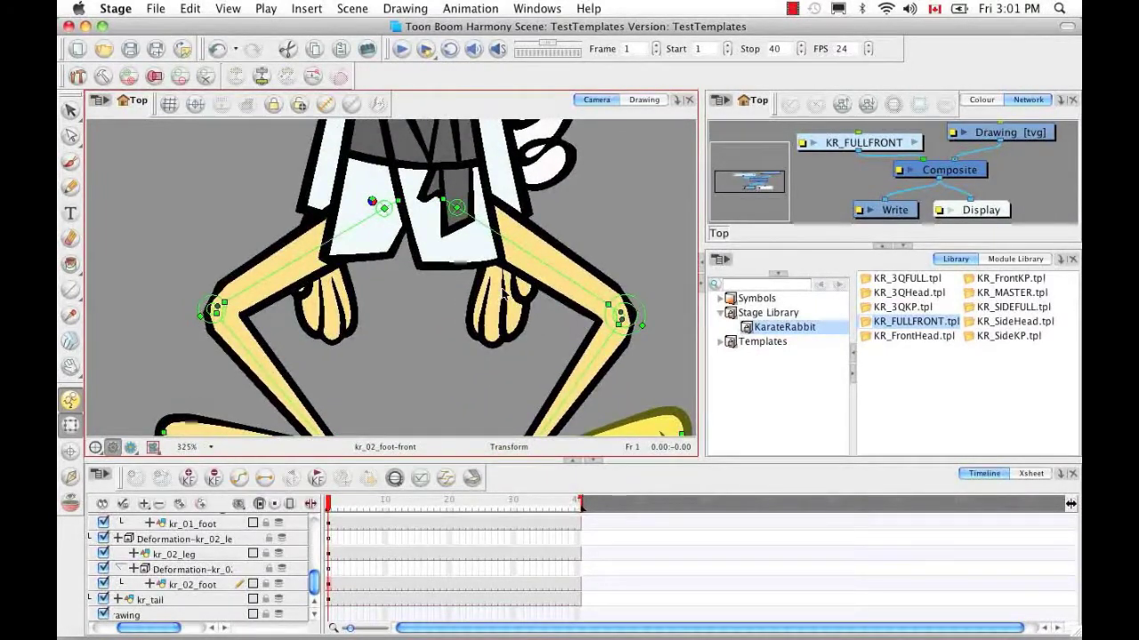
pyautogui.press('1')
pyautogui.press('1')
pyautogui.press('1')
pyautogui.press('1')
pyautogui.press('1')
pyautogui.press('1')
pyautogui.press('1')
pyautogui.press('1')
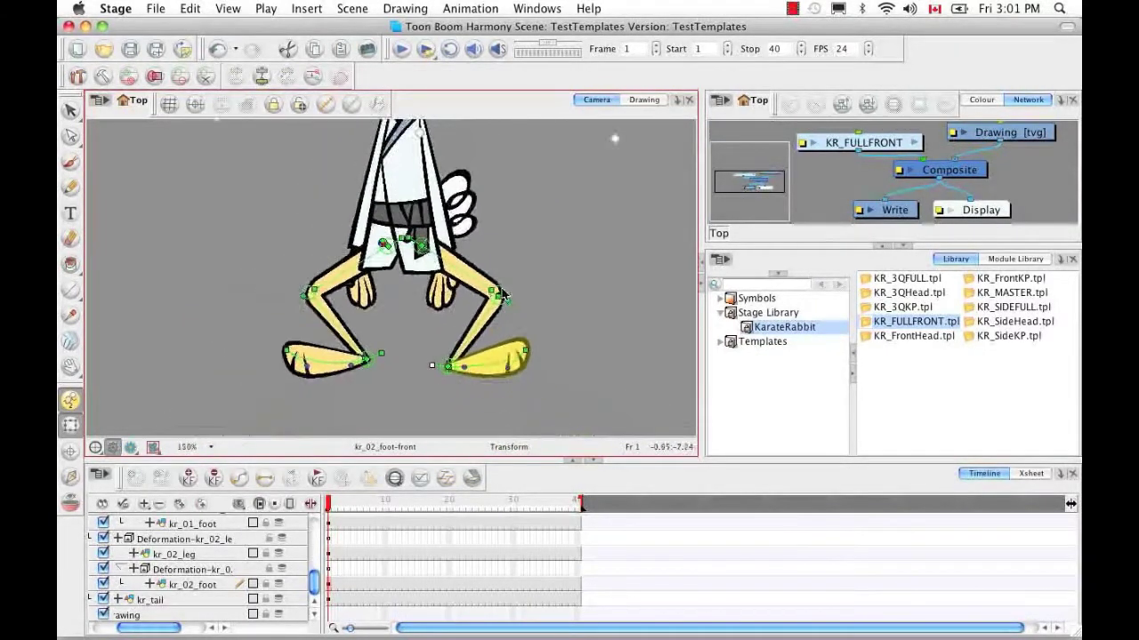
pyautogui.moveTo(430, 172); pyautogui.dragTo(448, 266)
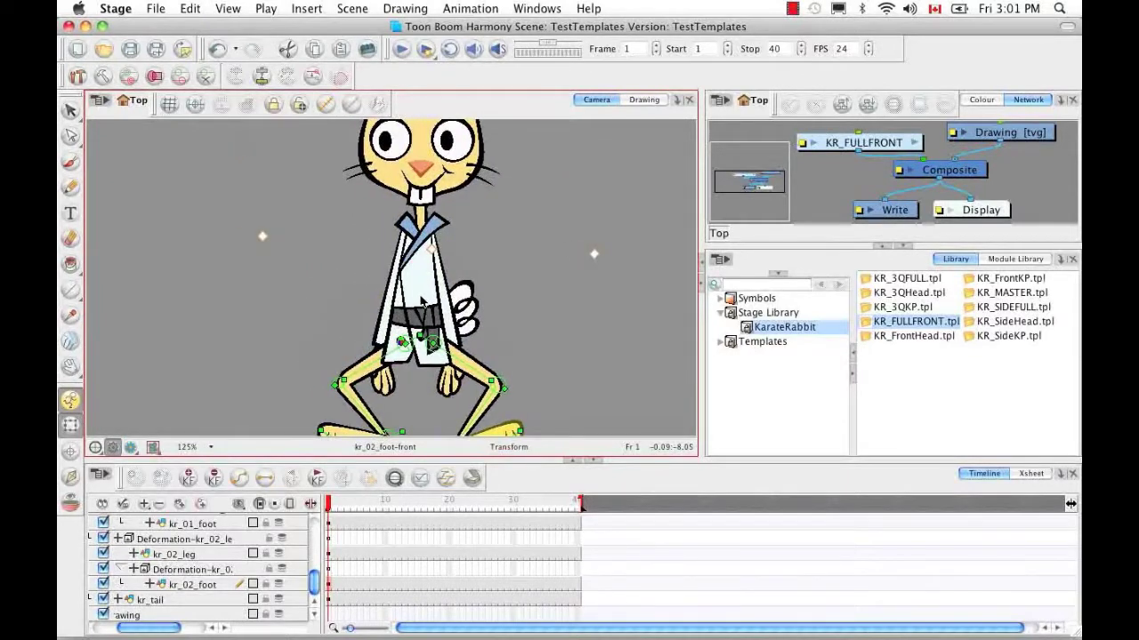
pyautogui.click(420, 302)
pyautogui.press('b')
pyautogui.hotkey('shift', 'F11')
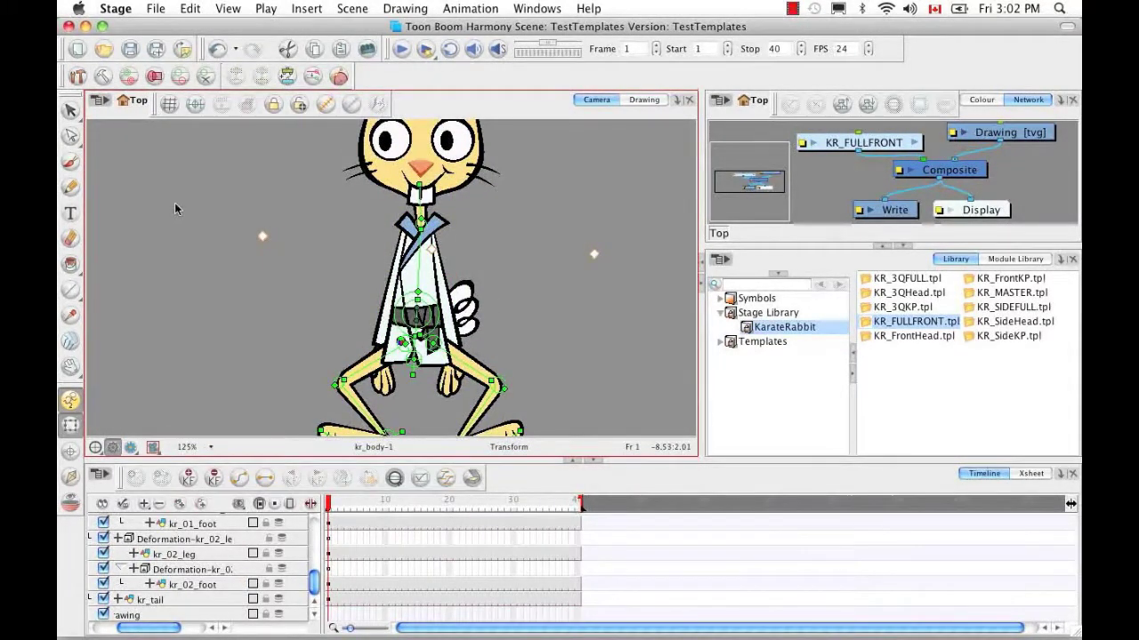
# Step: Move the whole rabbit down until its feet stand on the lower edge of the camera frame, and deselect it
pyautogui.hotkey('shift', 'm')
pyautogui.moveTo(443, 319); pyautogui.dragTo(456, 281)
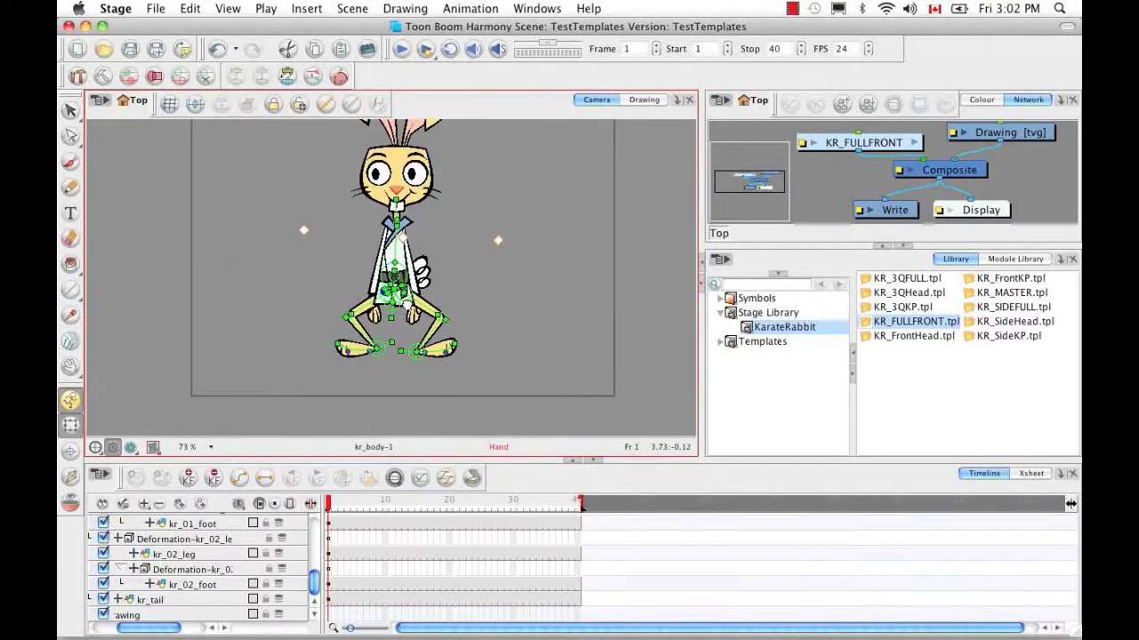
pyautogui.press('b')
pyautogui.moveTo(396, 324); pyautogui.dragTo(391, 344)
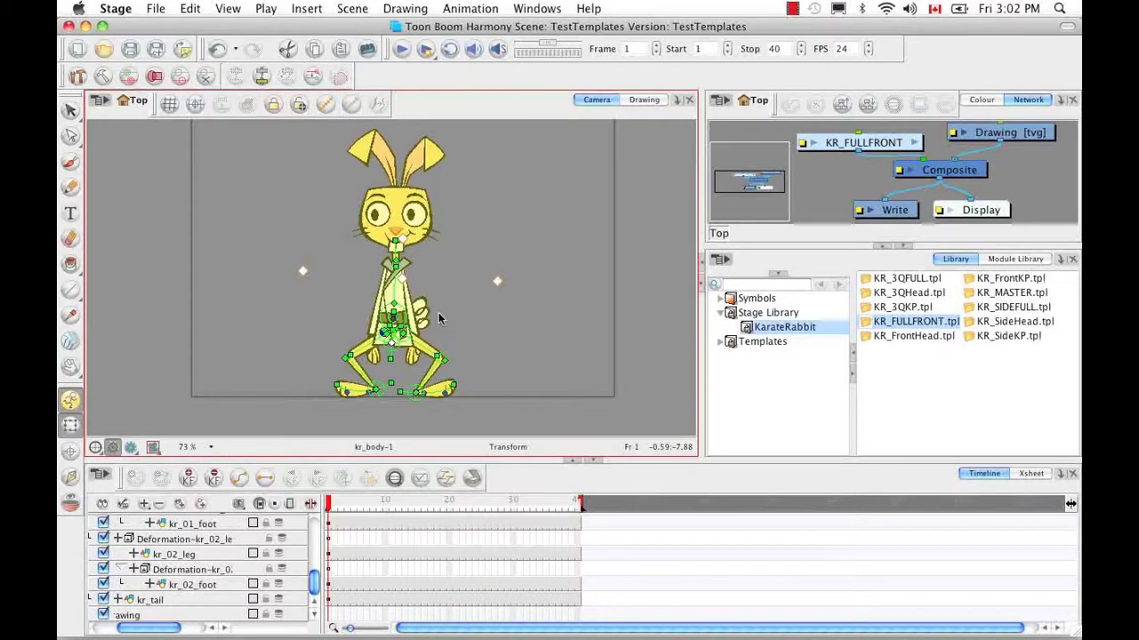
pyautogui.click(249, 247)
# Step: Show the deformation controls of kr_01_arm and fold the forearm upward so the hand reaches the neck
pyautogui.press('2')
pyautogui.press('2')
pyautogui.press('2')
pyautogui.press('space')
pyautogui.moveTo(534, 298); pyautogui.dragTo(573, 248)
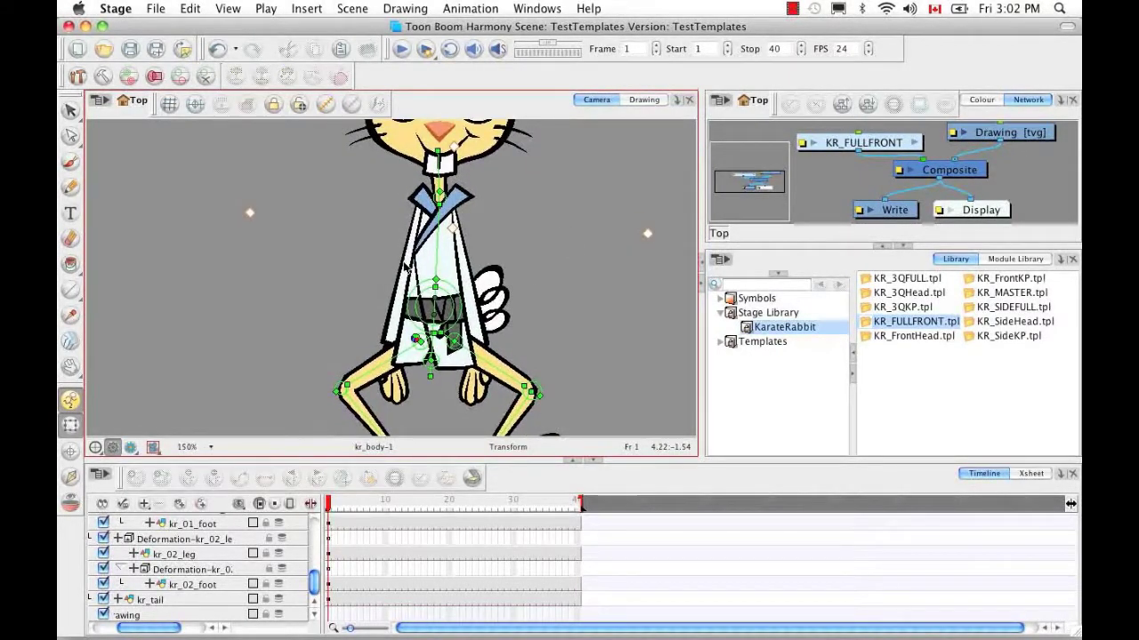
pyautogui.click(406, 265)
pyautogui.press('b')
pyautogui.click(325, 104)
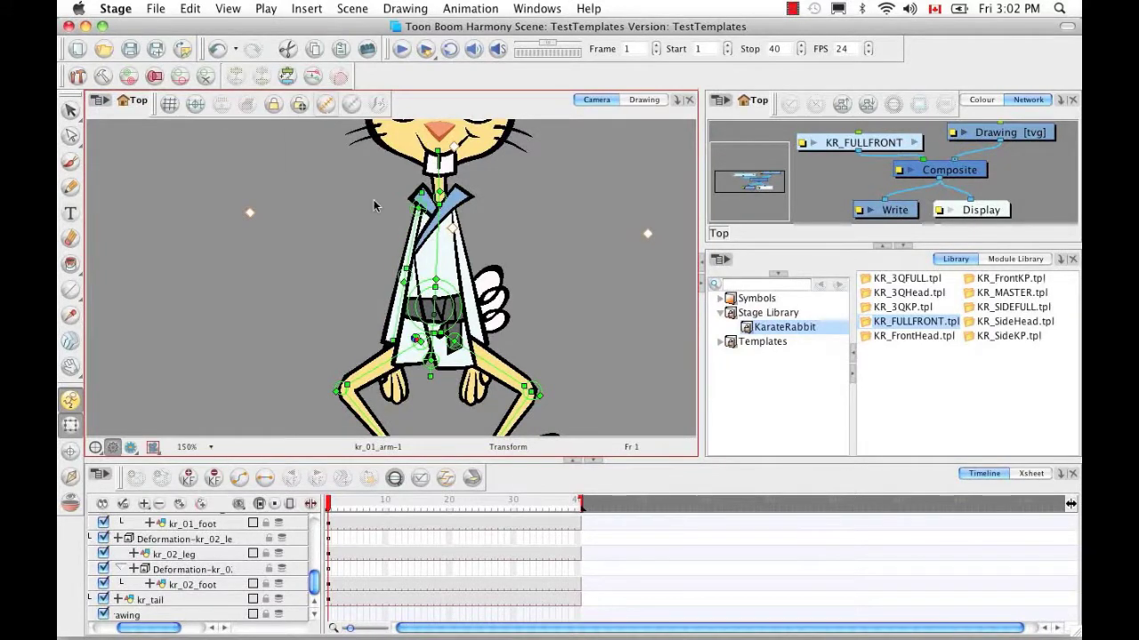
pyautogui.moveTo(420, 193); pyautogui.dragTo(428, 235)
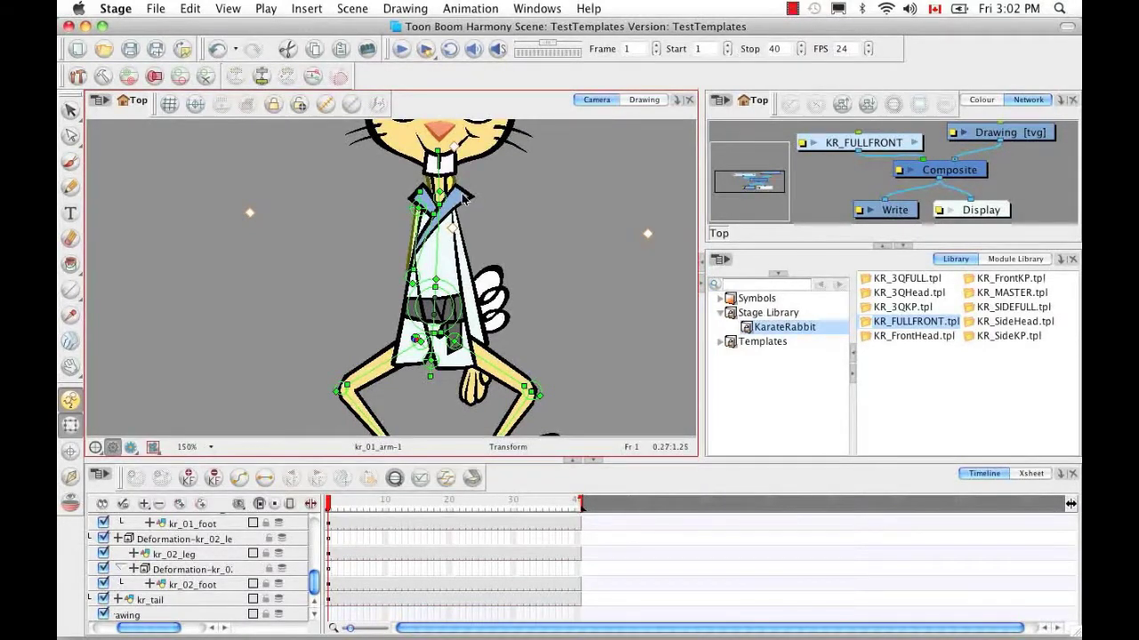
# Step: Bring kr_01_arm in front of the body by setting its Position z to 0.001
pyautogui.click(418, 215)
pyautogui.click(415, 237)
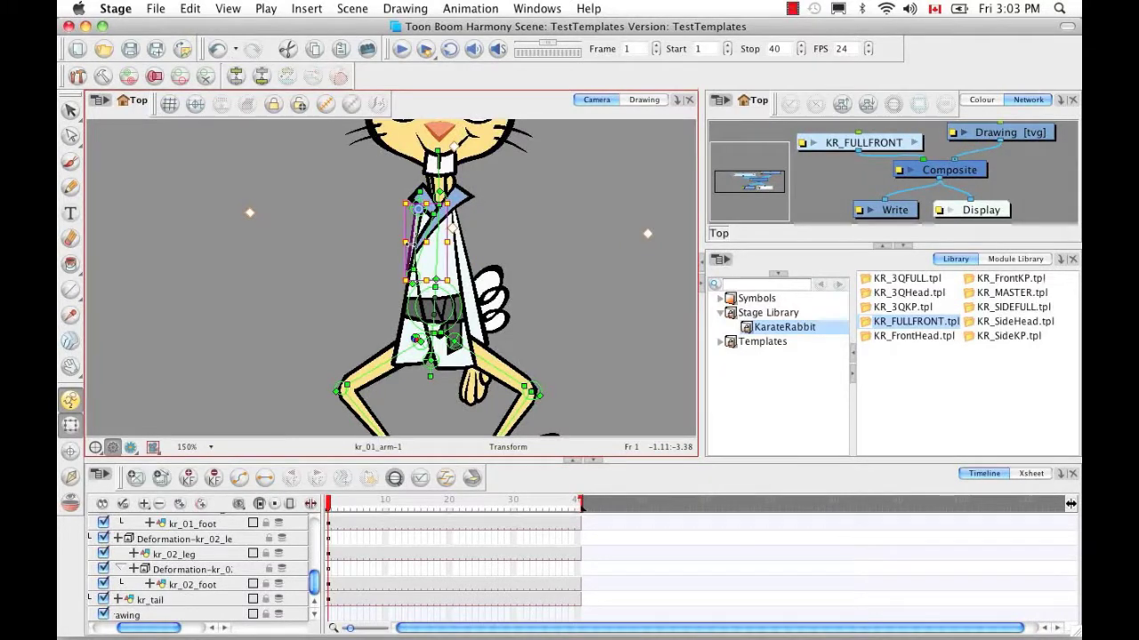
pyautogui.click(134, 522)
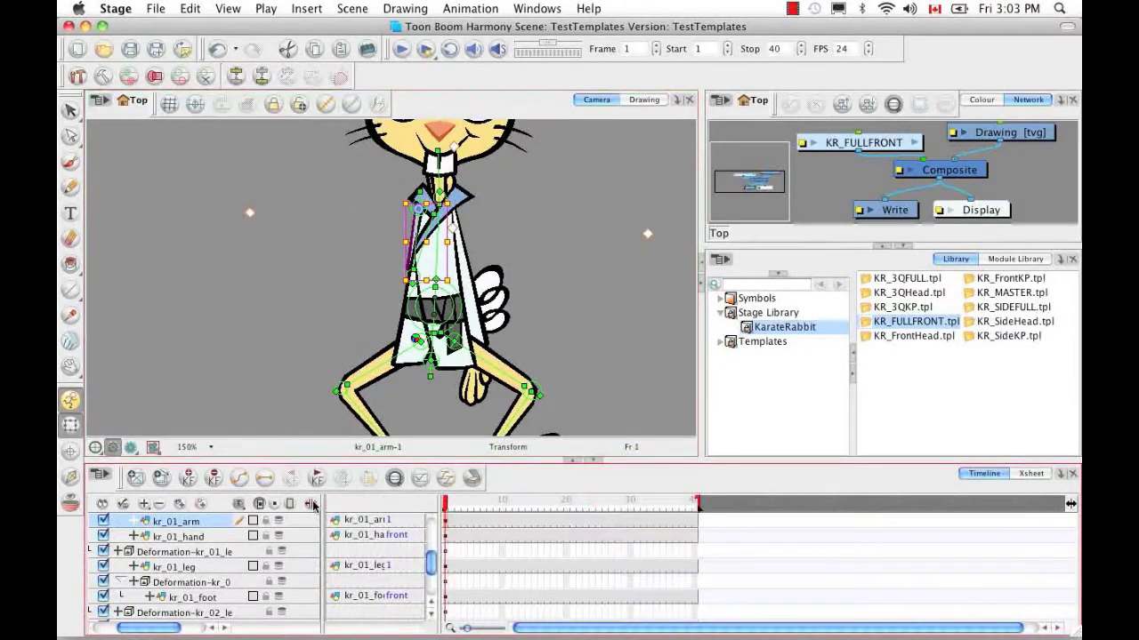
pyautogui.click(382, 567)
pyautogui.write('-0.001')
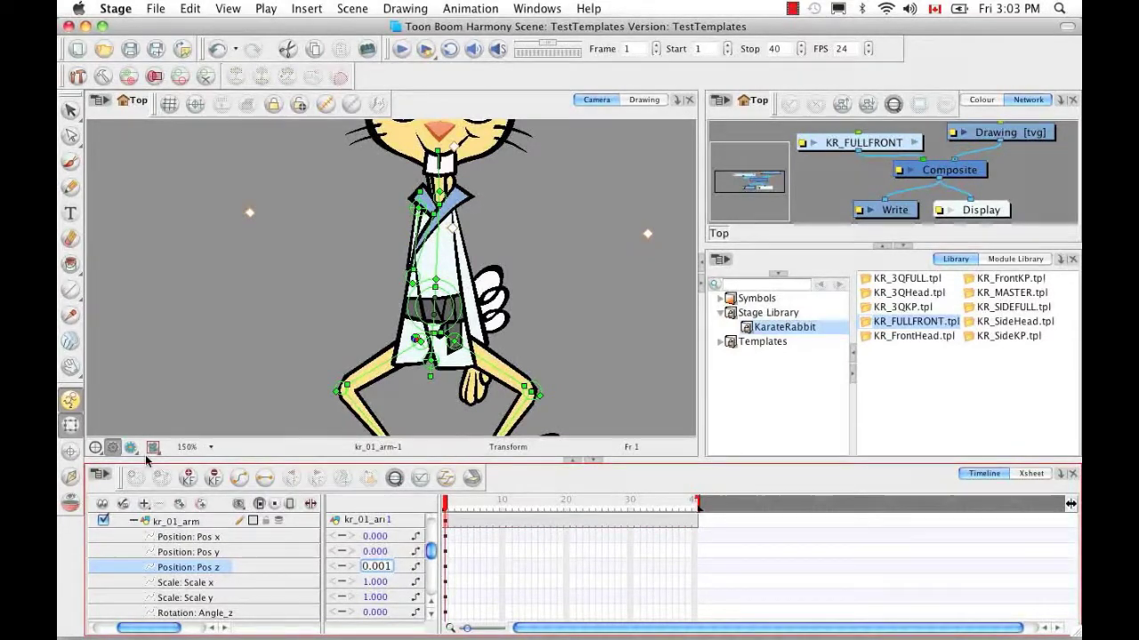
pyautogui.press('BackSpace')
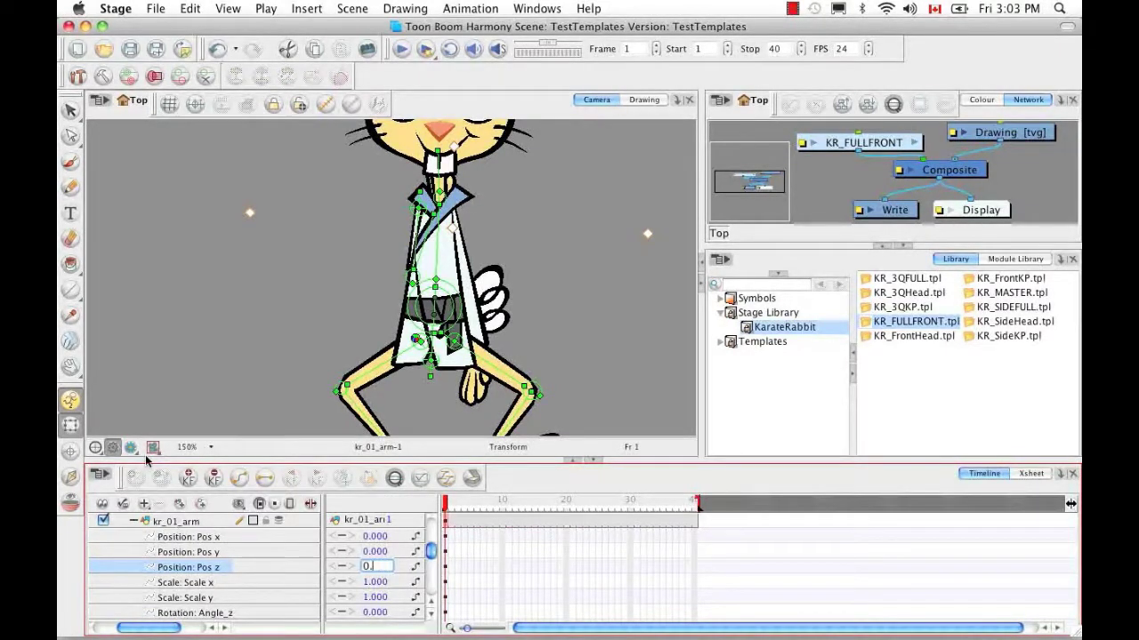
pyautogui.write('001')
pyautogui.press('Return')
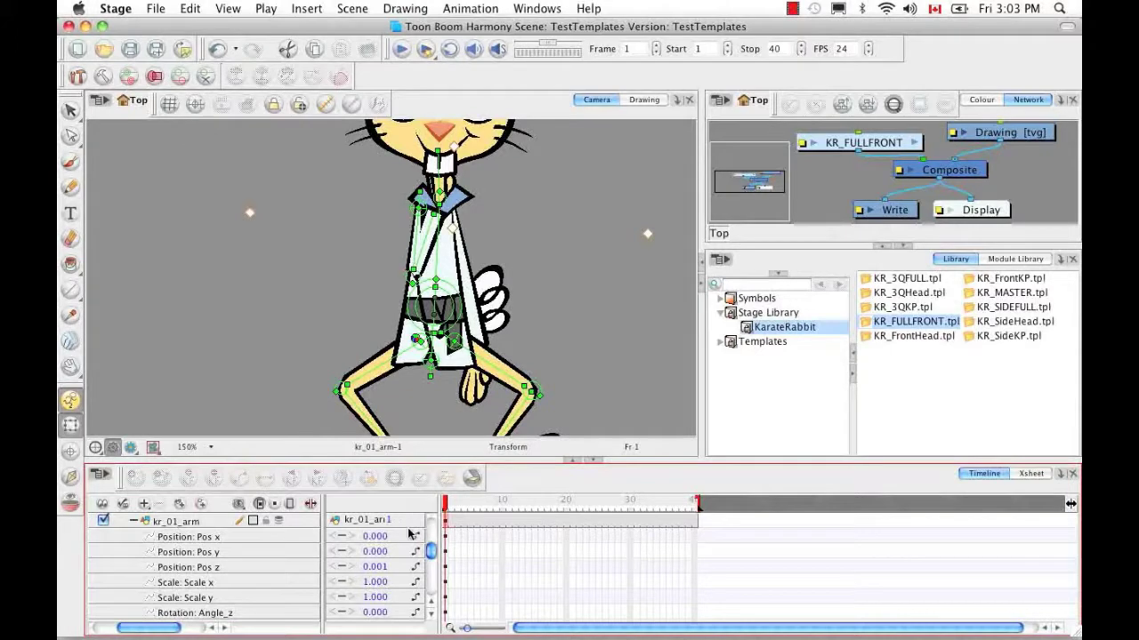
# Step: Set the Position z of kr_01_hand to 0.001 as well
pyautogui.click(134, 522)
pyautogui.click(133, 537)
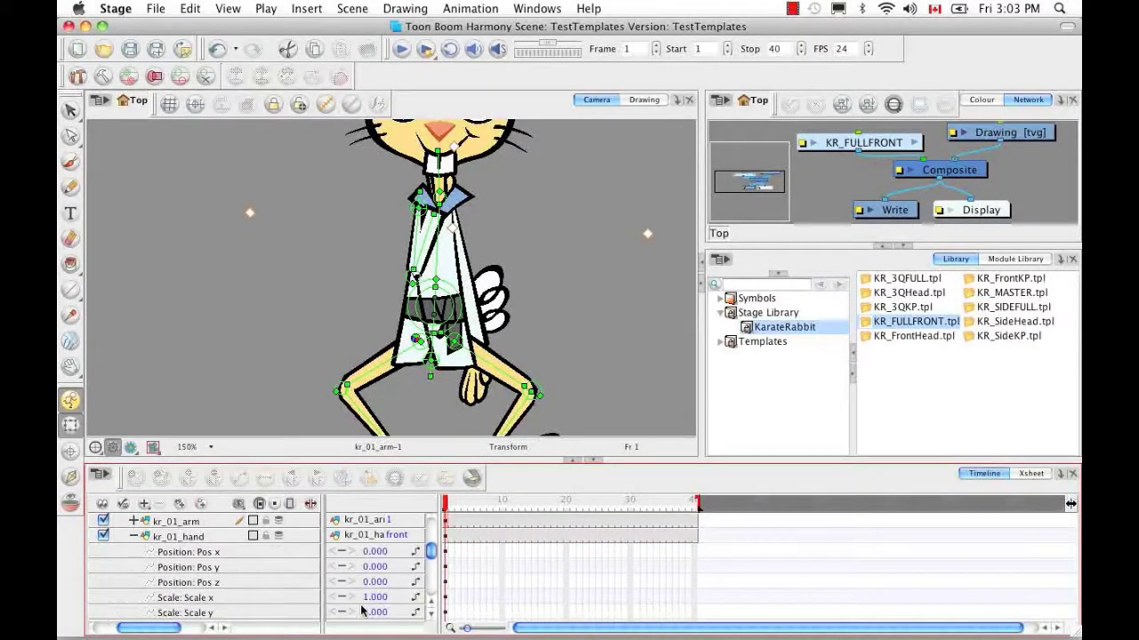
pyautogui.doubleClick(375, 583)
pyautogui.write('1.0.001')
pyautogui.press('Return')
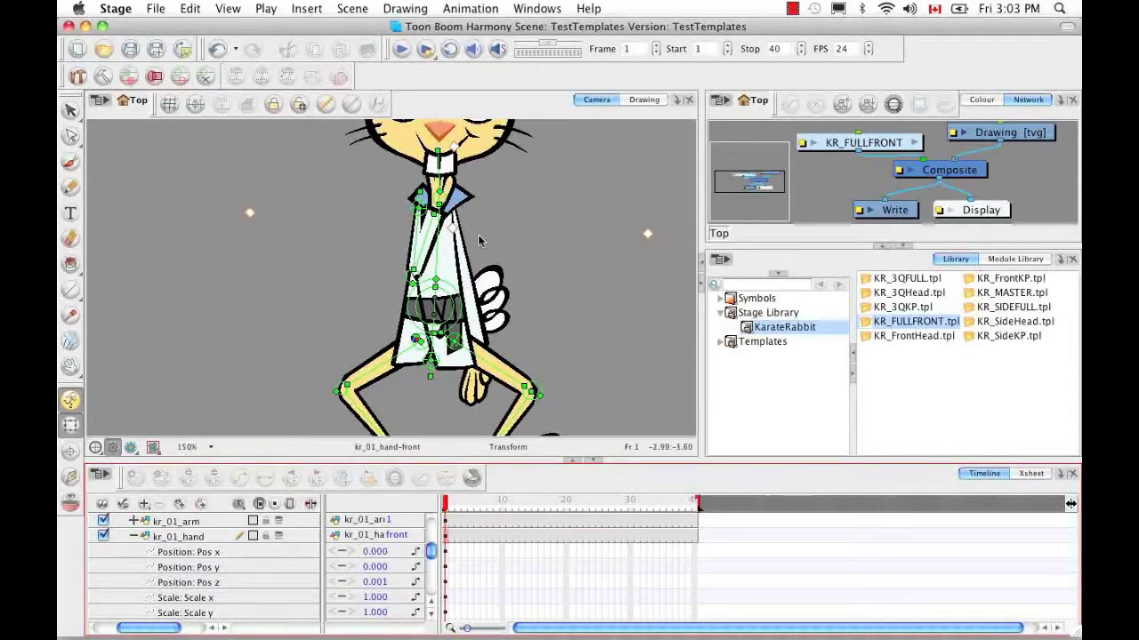
# Step: Swap the kr_01_hand drawing to the front+1 fist
pyautogui.press('space')
pyautogui.moveTo(472, 216); pyautogui.dragTo(451, 261)
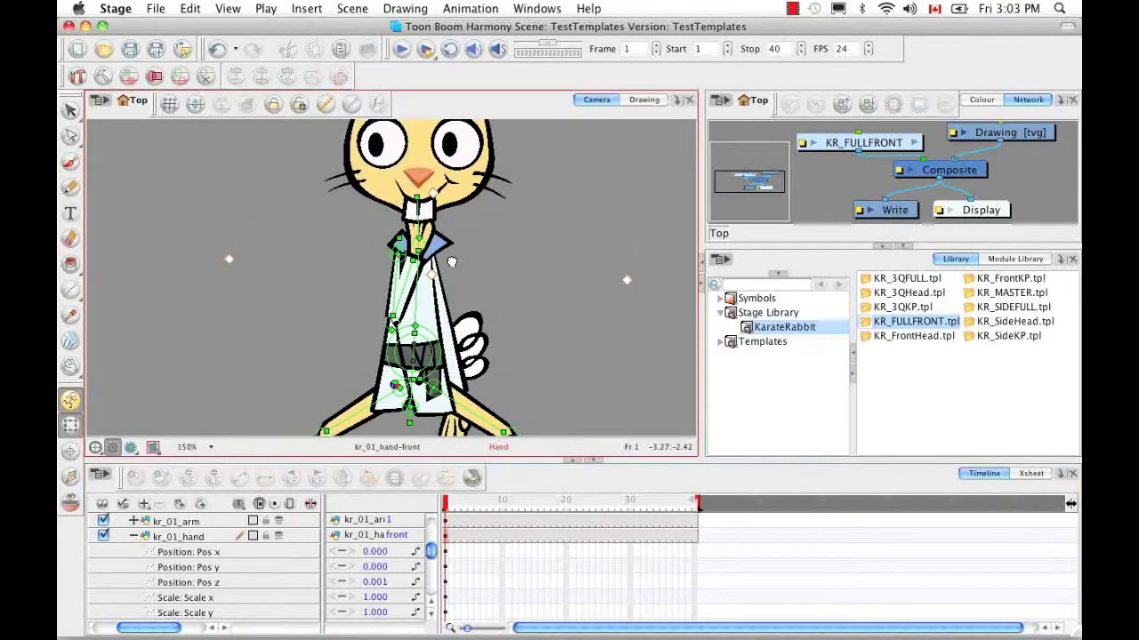
pyautogui.click(395, 535)
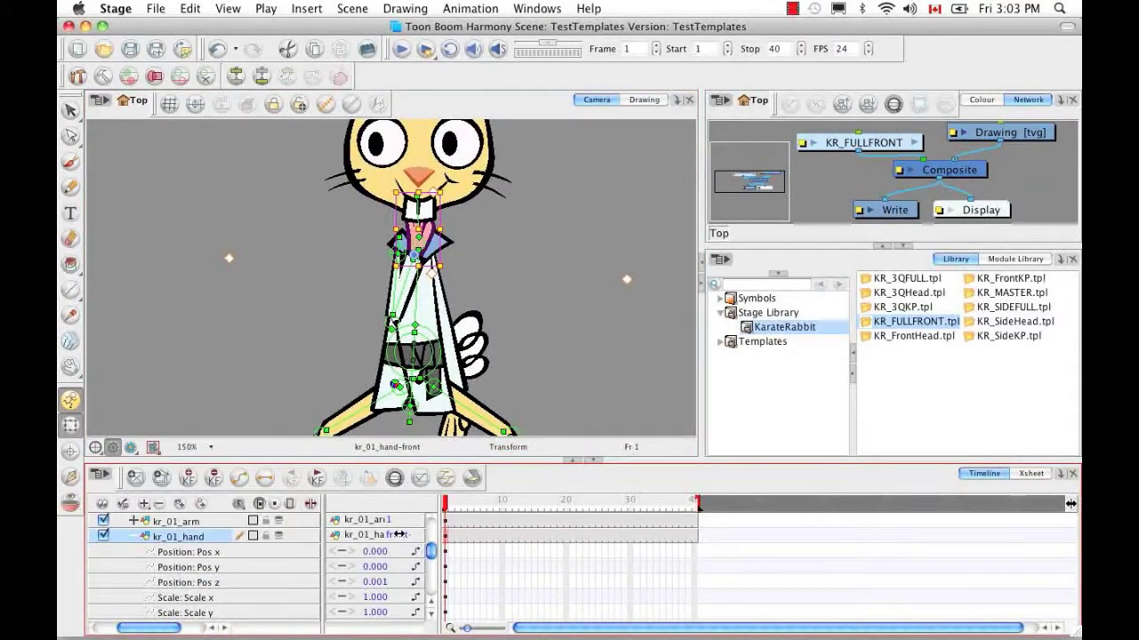
pyautogui.moveTo(400, 534); pyautogui.dragTo(412, 524)
# Step: Move the elbow of kr_01_arm outward and fold the forearm up so the fist sits under the chin, and collapse the hand's parameters
pyautogui.click(400, 238)
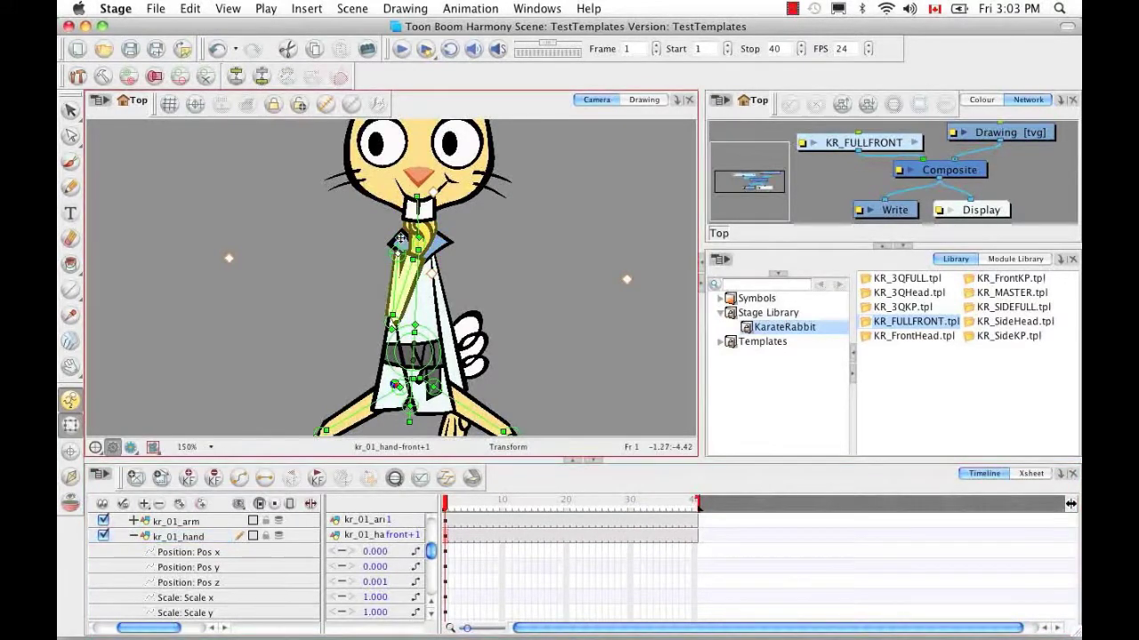
pyautogui.moveTo(400, 239); pyautogui.dragTo(423, 317)
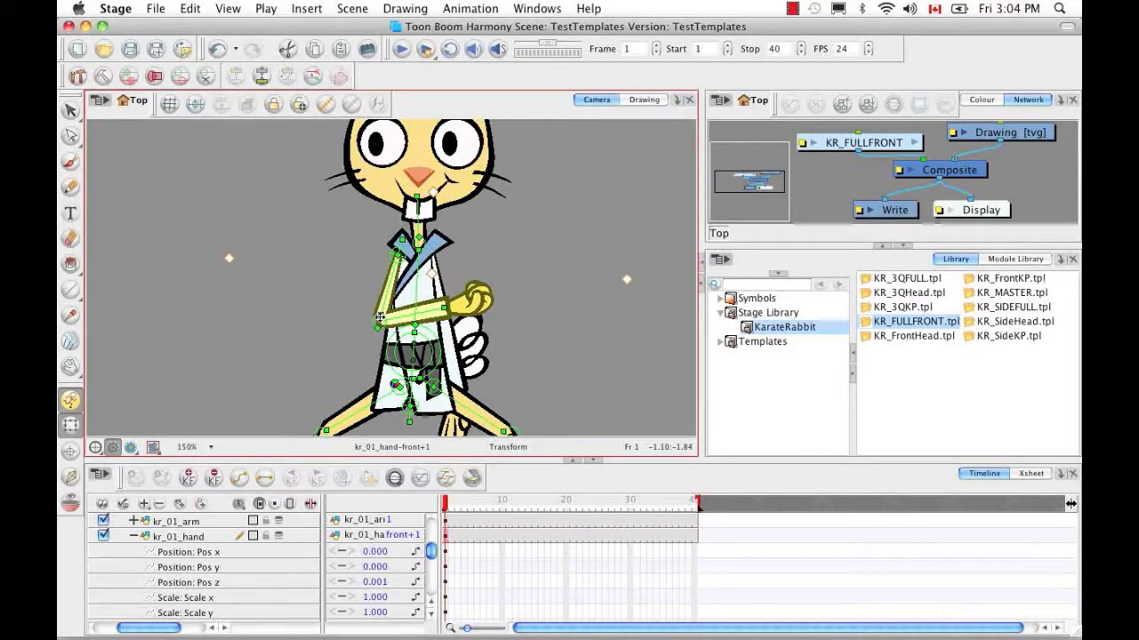
pyautogui.moveTo(378, 318); pyautogui.dragTo(376, 336)
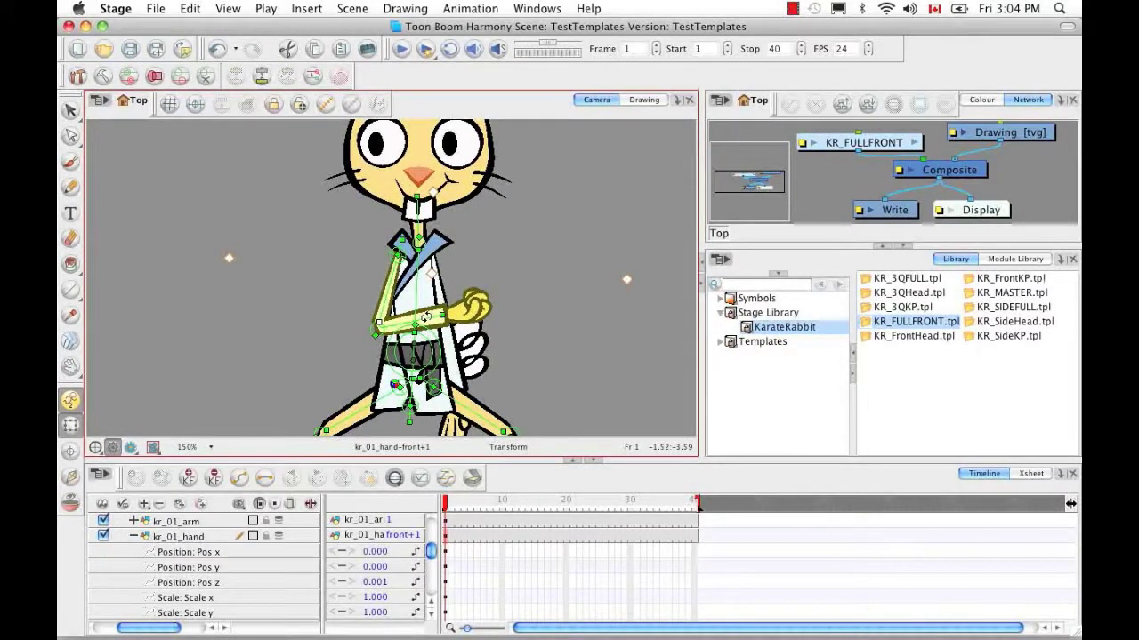
pyautogui.moveTo(425, 304); pyautogui.dragTo(406, 275)
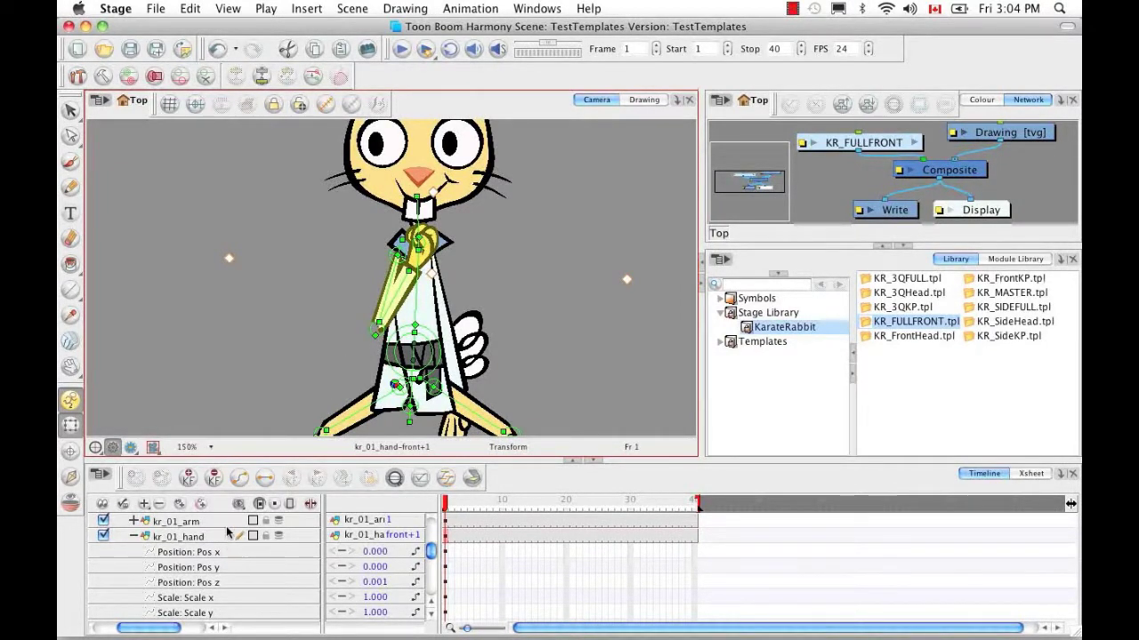
pyautogui.click(134, 537)
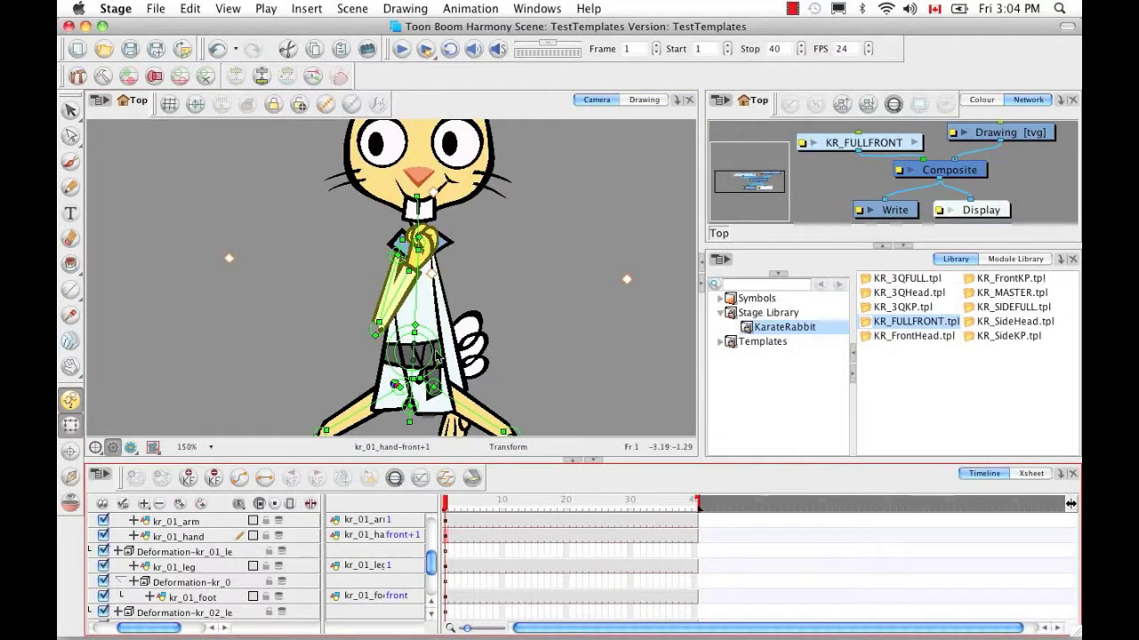
# Step: Show the deformation controls of kr_02_arm and fold its forearm up across the chest toward the opposite shoulder
pyautogui.click(442, 315)
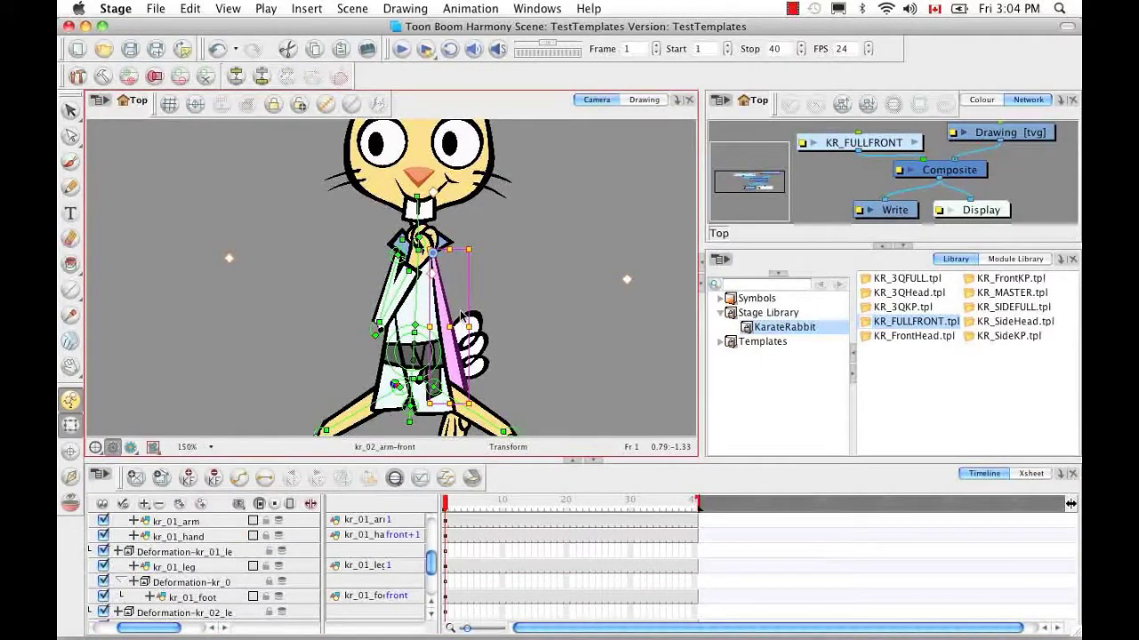
pyautogui.click(462, 307)
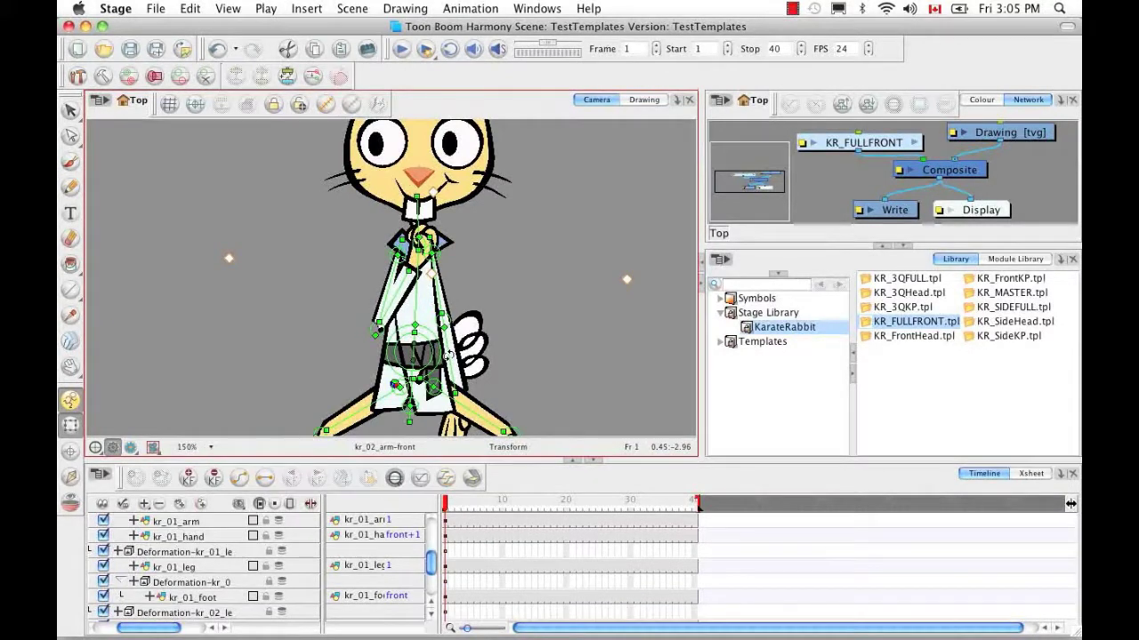
pyautogui.moveTo(427, 343); pyautogui.dragTo(422, 300)
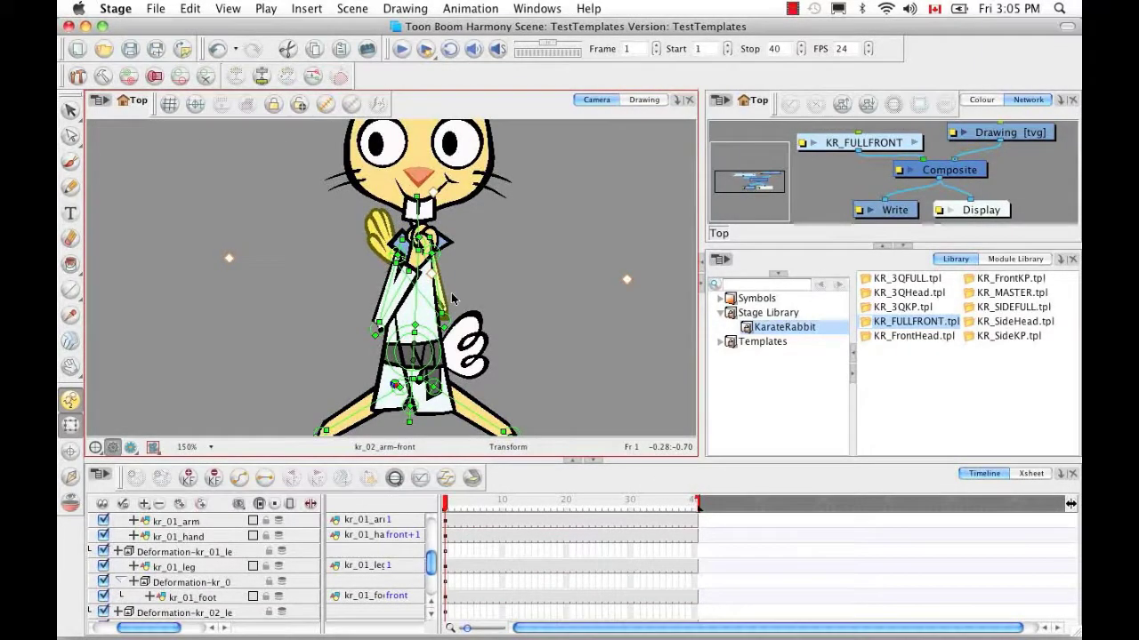
# Step: Undo the forearm fold of kr_02_arm, move its elbow slightly outward, and fold the forearm back up across the chest
pyautogui.press('super+z')
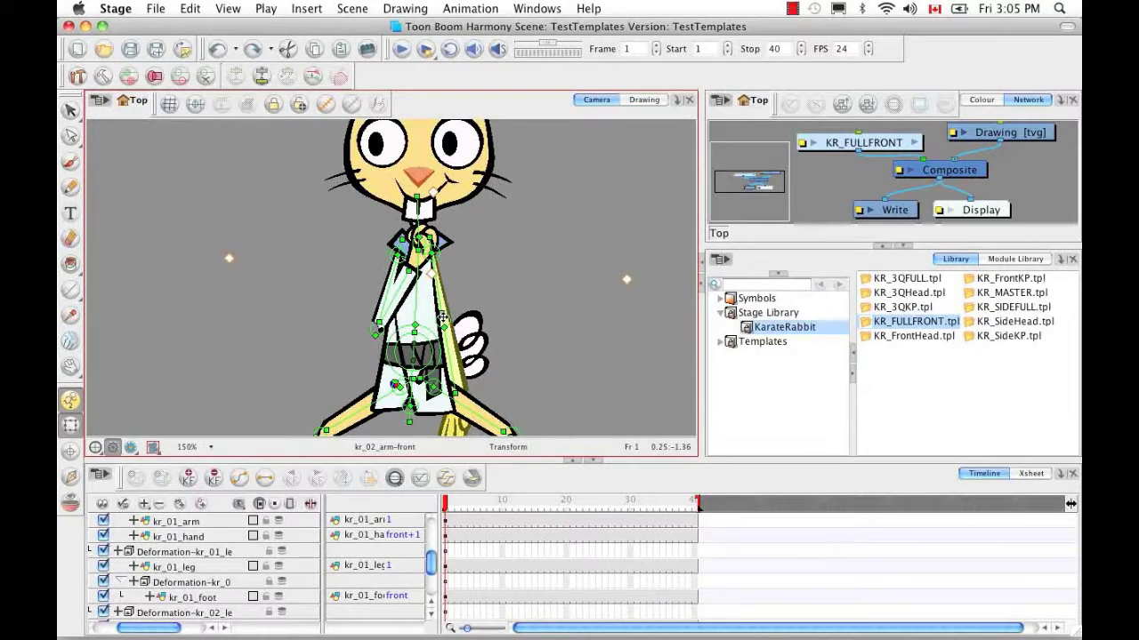
pyautogui.moveTo(442, 313); pyautogui.dragTo(445, 315)
pyautogui.click(456, 361)
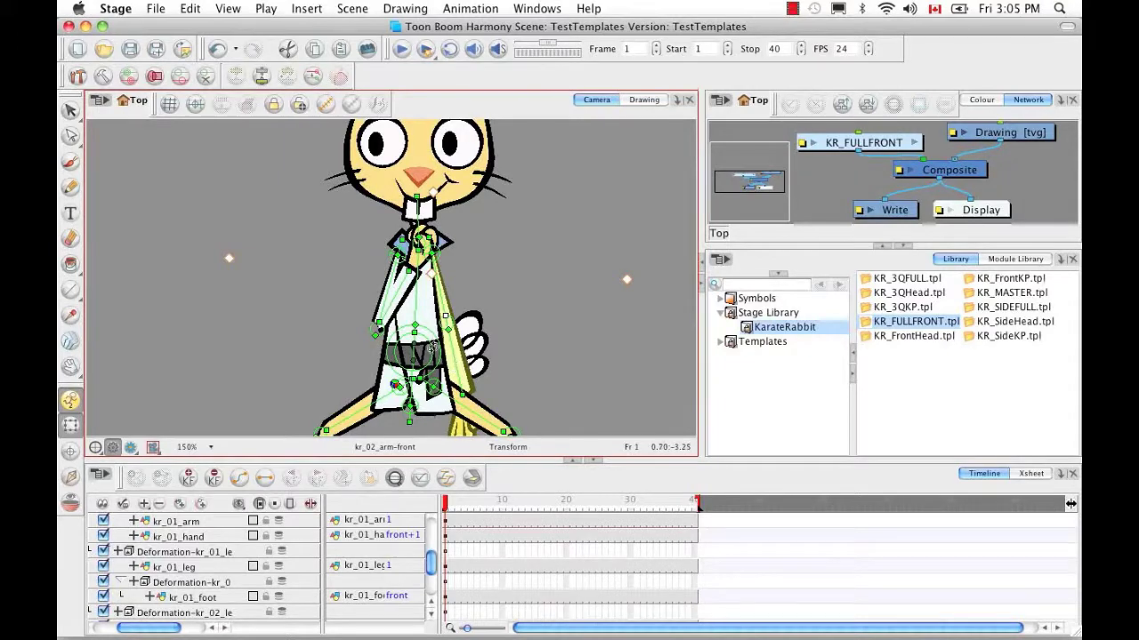
pyautogui.moveTo(415, 320); pyautogui.dragTo(432, 303)
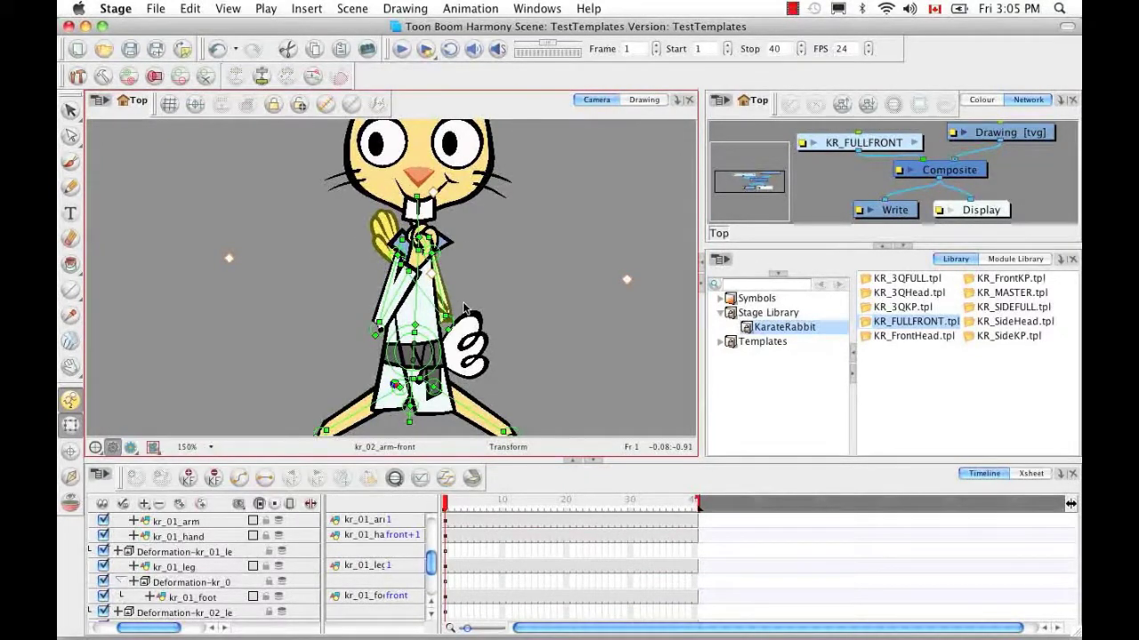
pyautogui.moveTo(446, 317); pyautogui.dragTo(443, 329)
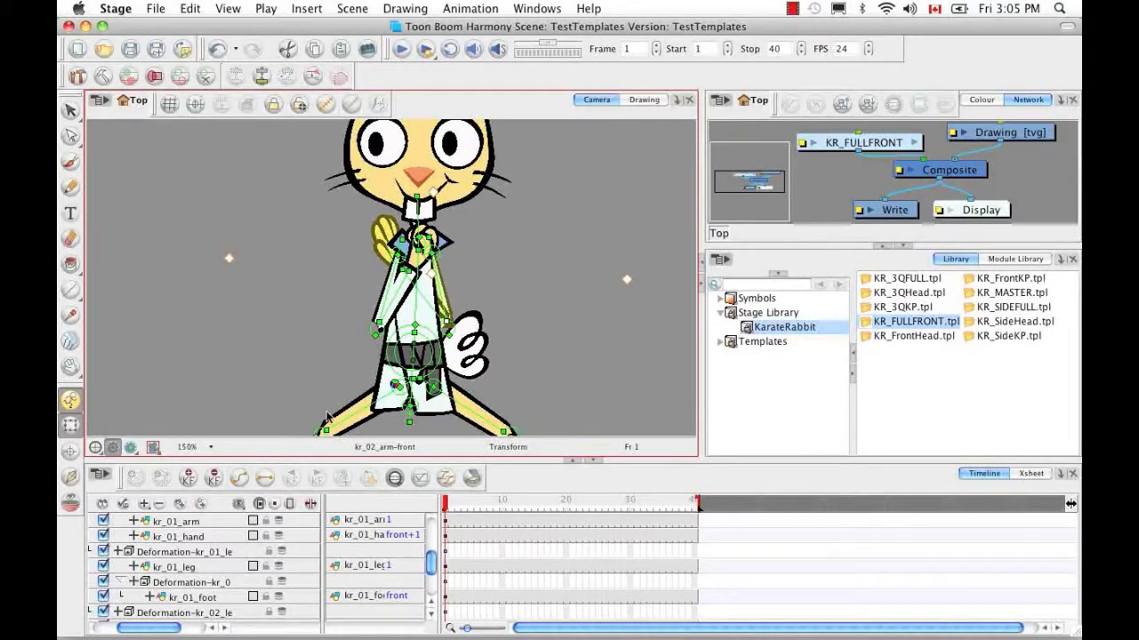
pyautogui.click(488, 281)
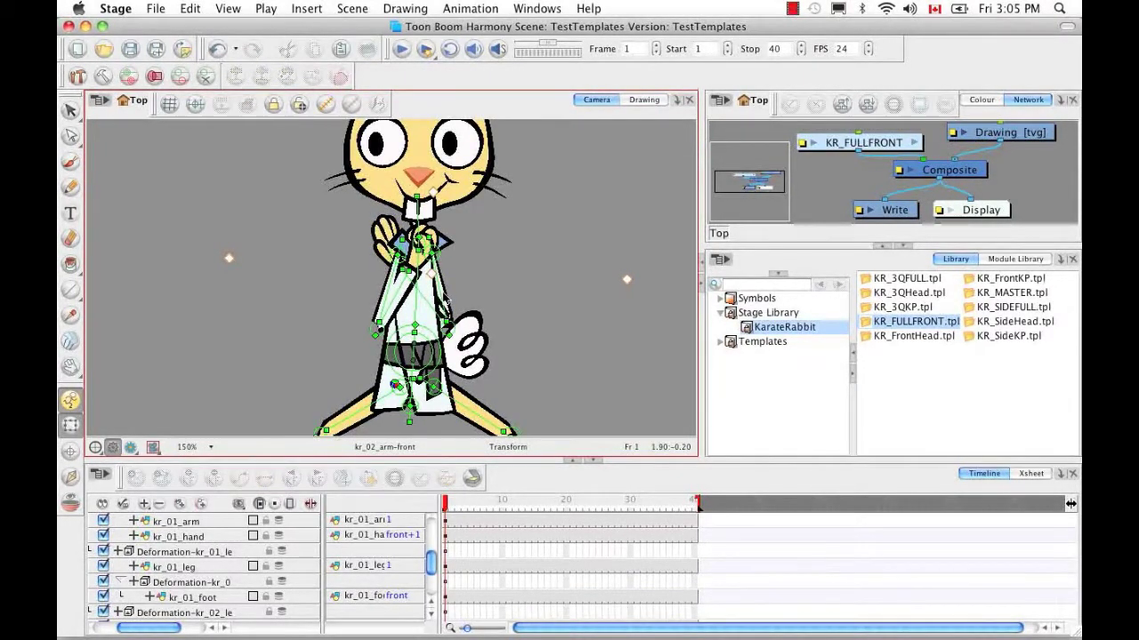
# Step: Locate kr_02_arm in the timeline, expand its parameters, and set its Position z to 0
pyautogui.click(446, 298)
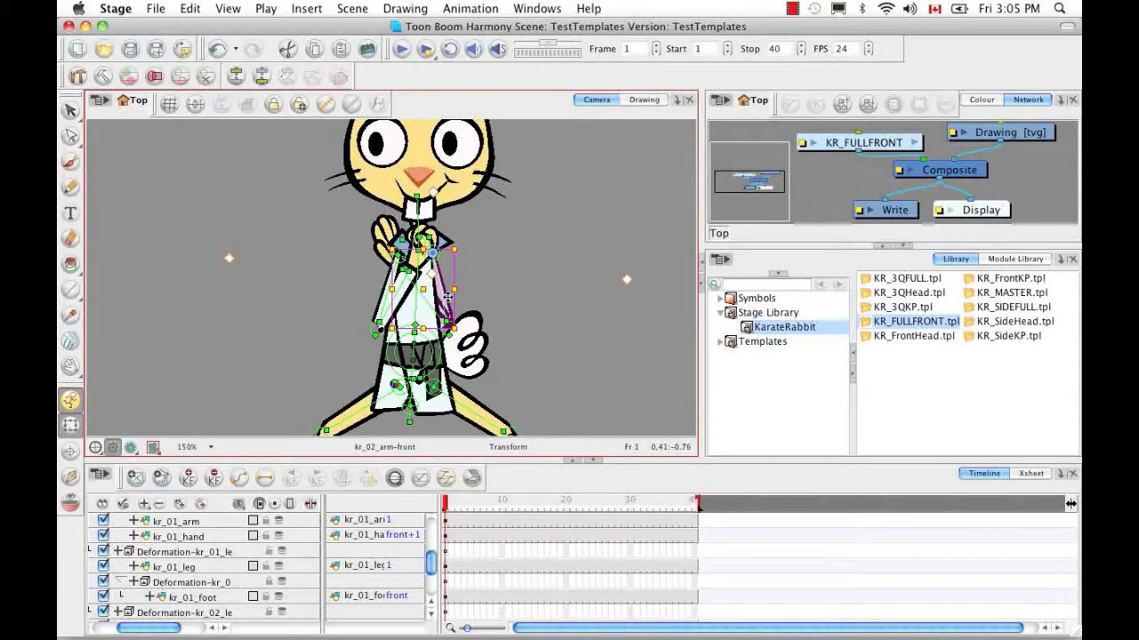
pyautogui.click(395, 479)
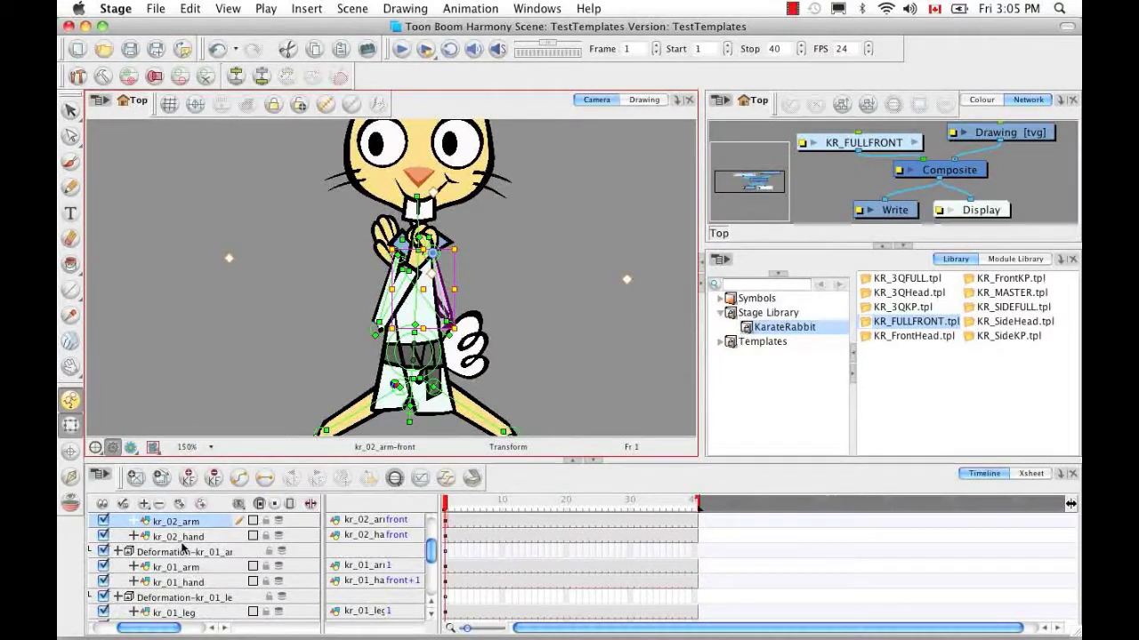
pyautogui.click(133, 522)
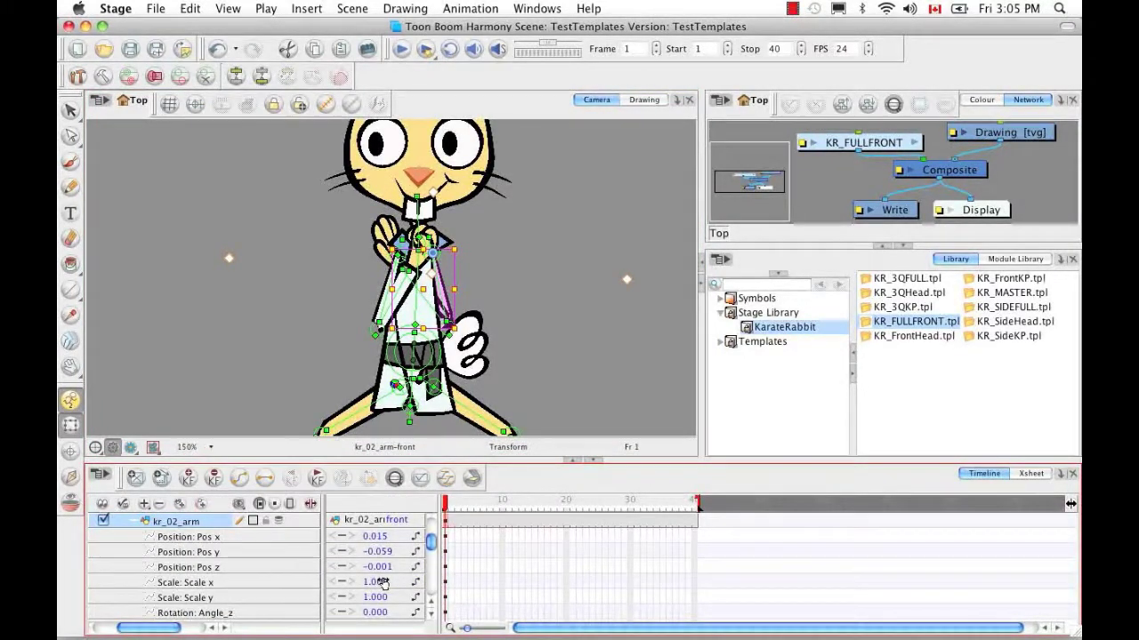
pyautogui.click(367, 566)
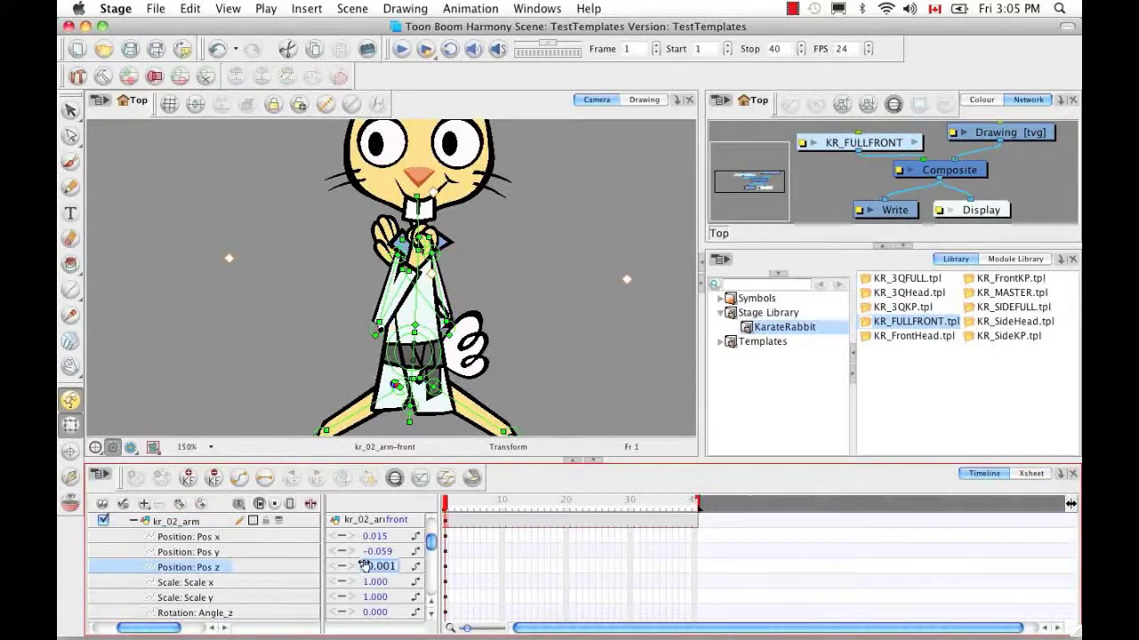
pyautogui.write('0.00')
pyautogui.press('Return')
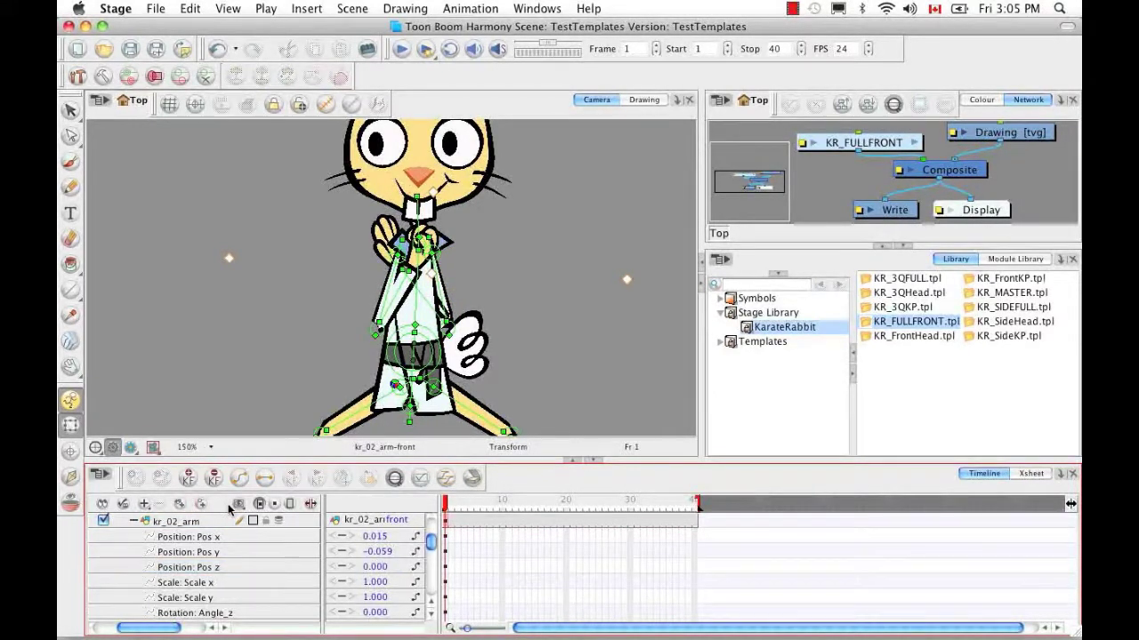
# Step: Expand the parameters of kr_02_hand and set its Position z to 0
pyautogui.click(430, 600)
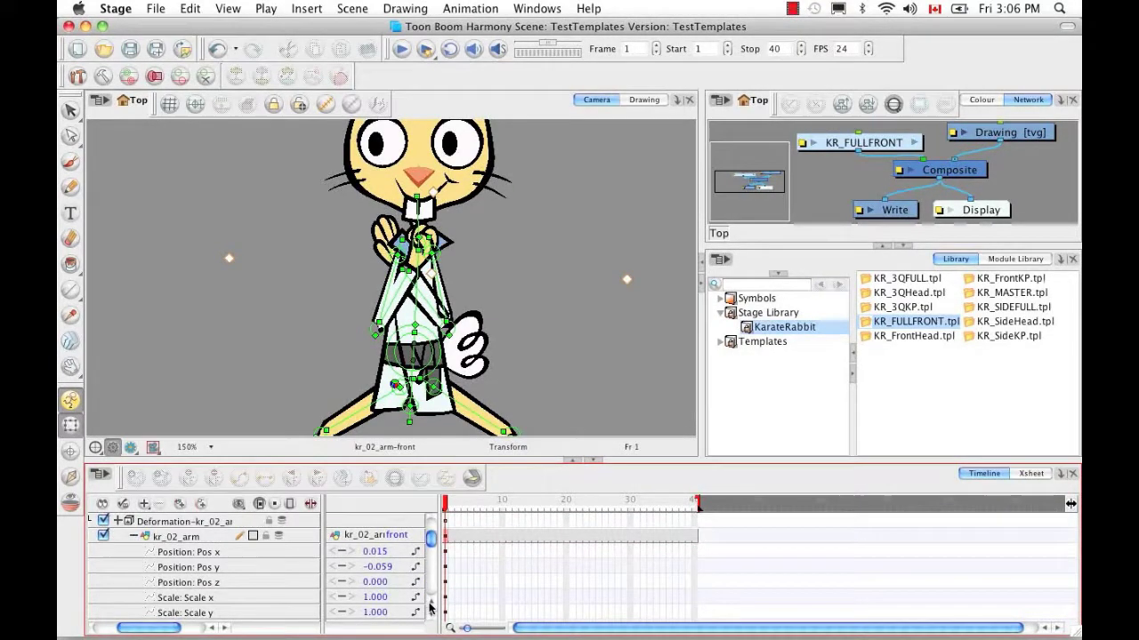
pyautogui.click(429, 600)
pyautogui.click(429, 601)
pyautogui.click(431, 614)
pyautogui.click(431, 613)
pyautogui.click(431, 613)
pyautogui.click(430, 619)
pyautogui.click(132, 582)
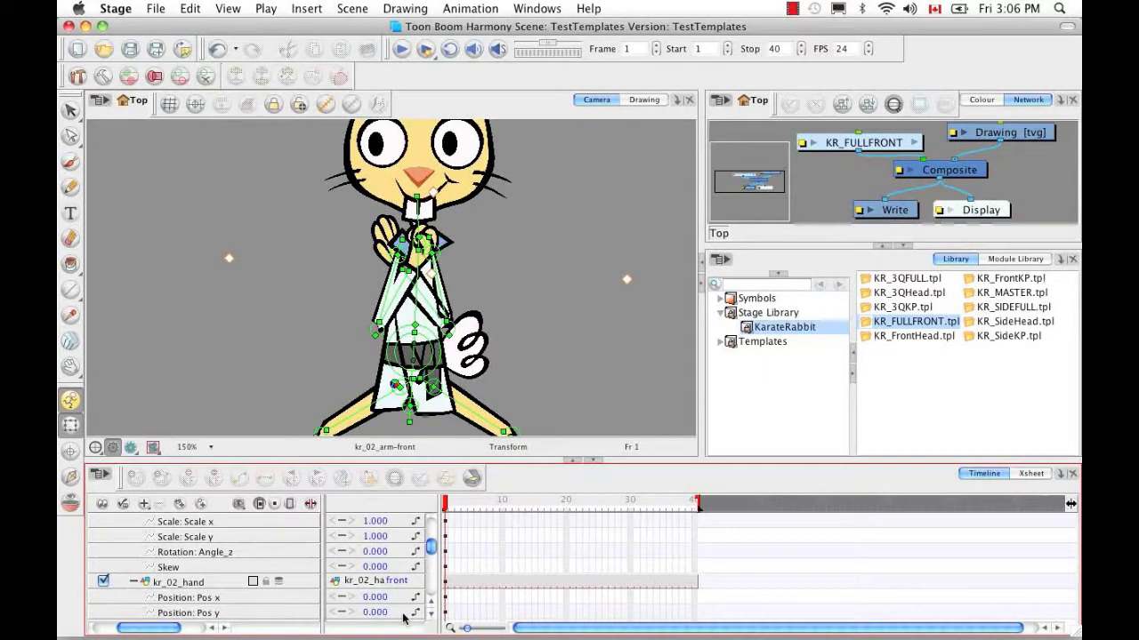
pyautogui.click(433, 616)
pyautogui.click(434, 616)
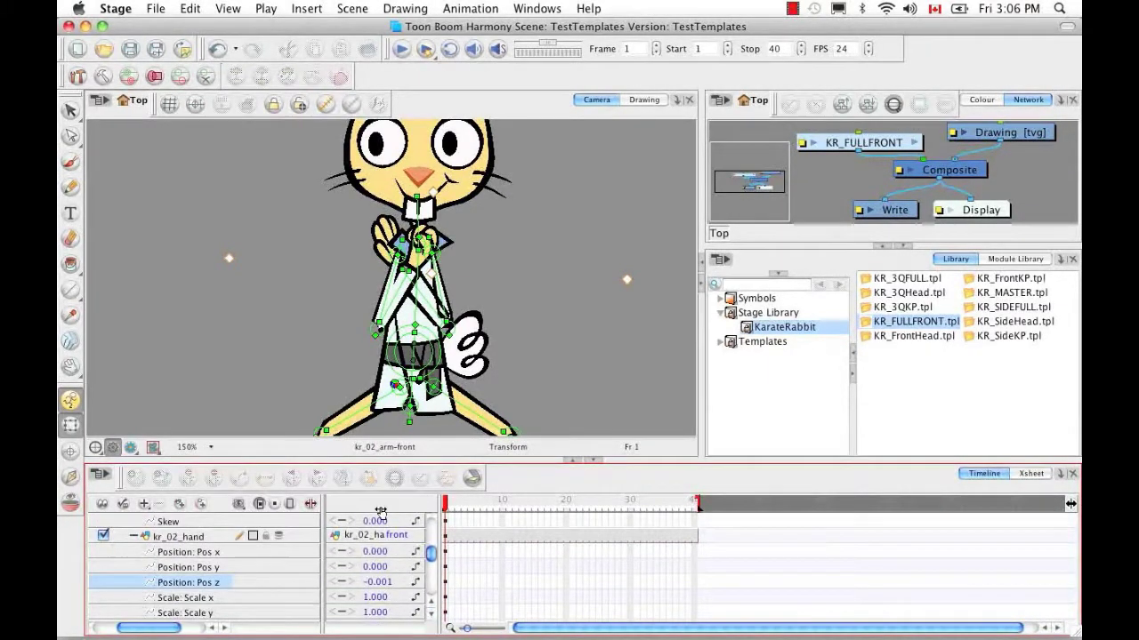
pyautogui.click(377, 583)
pyautogui.click(376, 583)
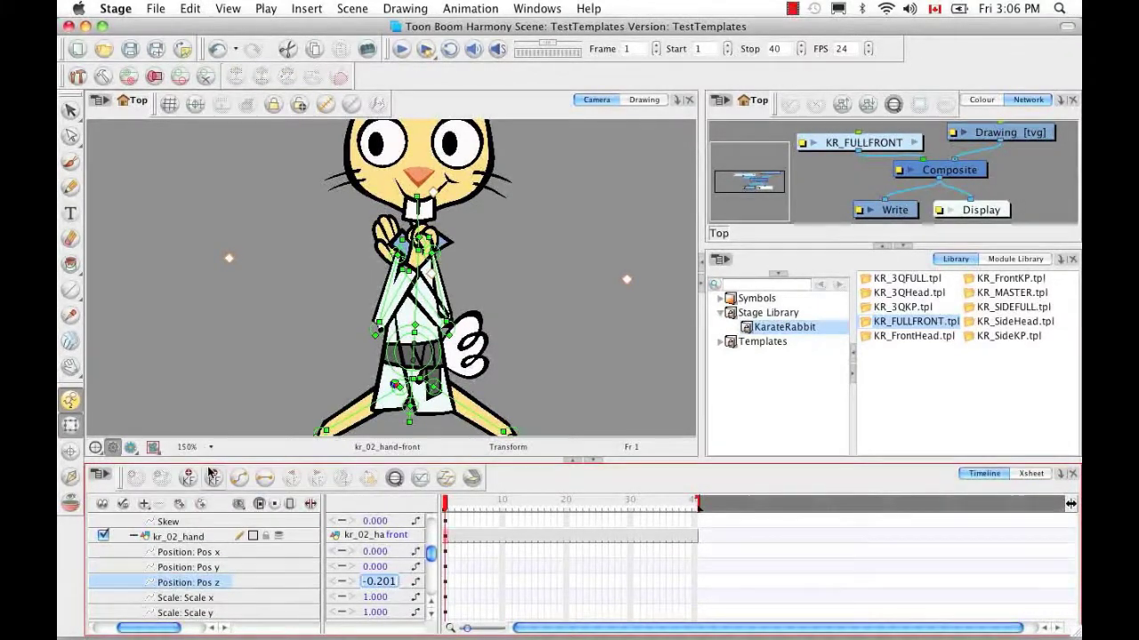
pyautogui.write('00.')
pyautogui.press('Return')
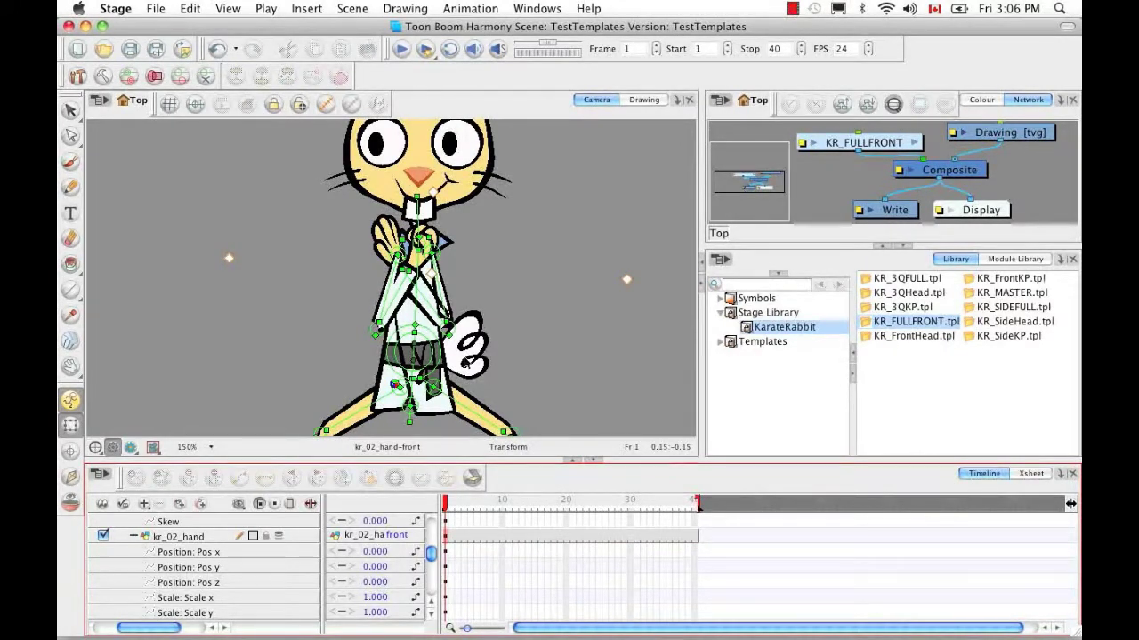
# Step: Swing the kr_02_arm forearm in beside the other fist and swap the kr_02_hand drawing to front+1, with the deformation controls hidden
pyautogui.click(423, 285)
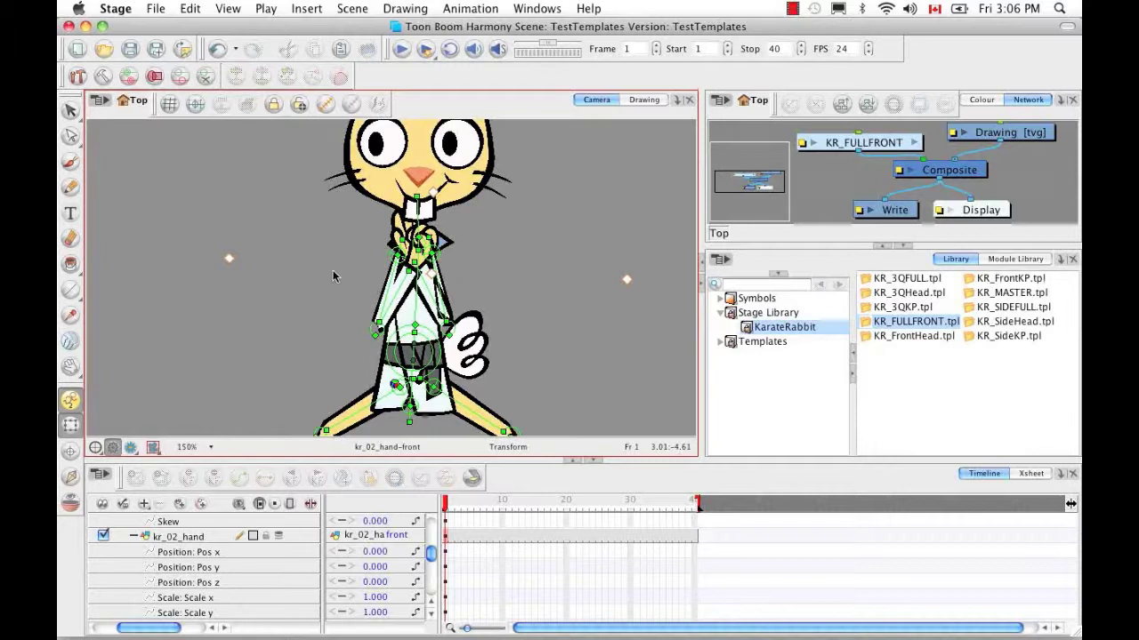
pyautogui.click(344, 105)
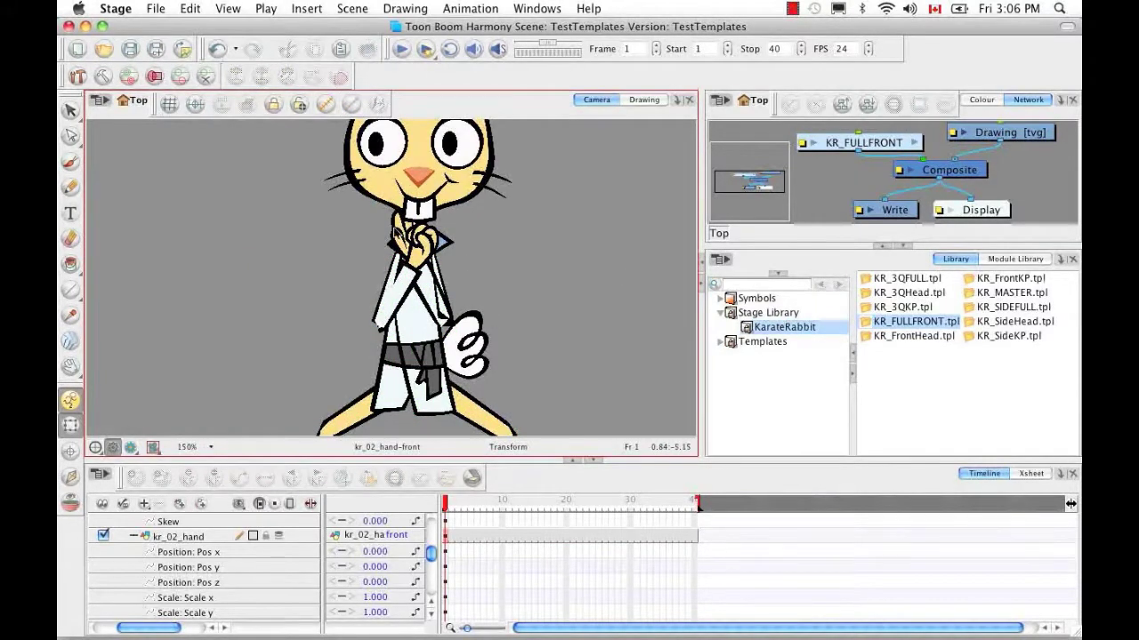
pyautogui.click(400, 235)
pyautogui.click(394, 534)
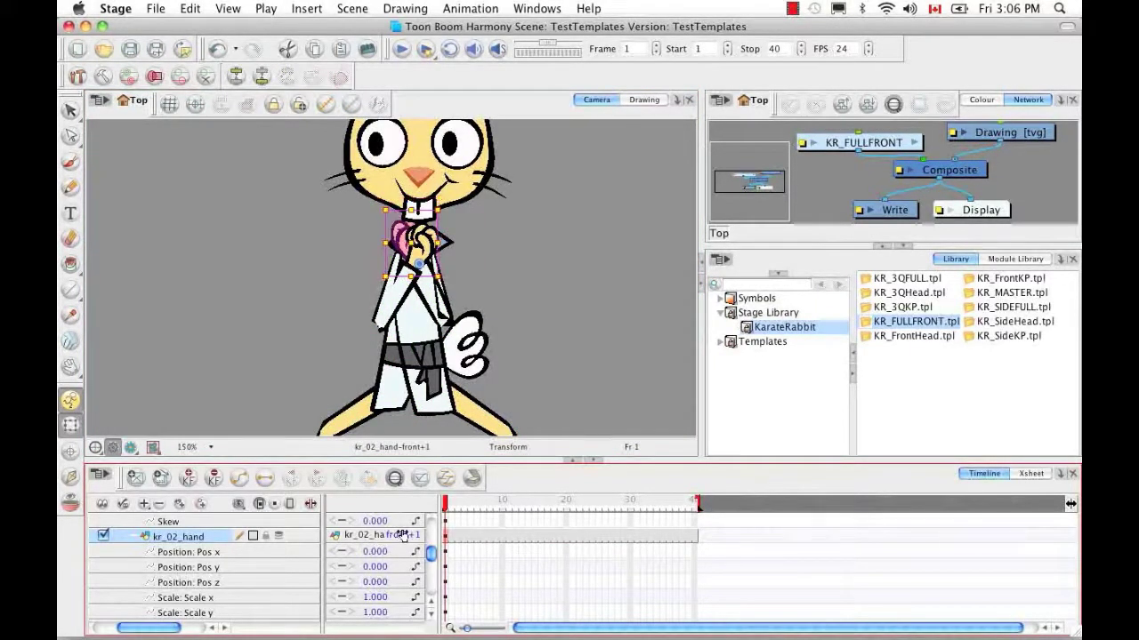
# Step: Show only the deformation controls of kr_01_arm and adjust the bend region of its elbow joint
pyautogui.click(387, 318)
pyautogui.press('Escape')
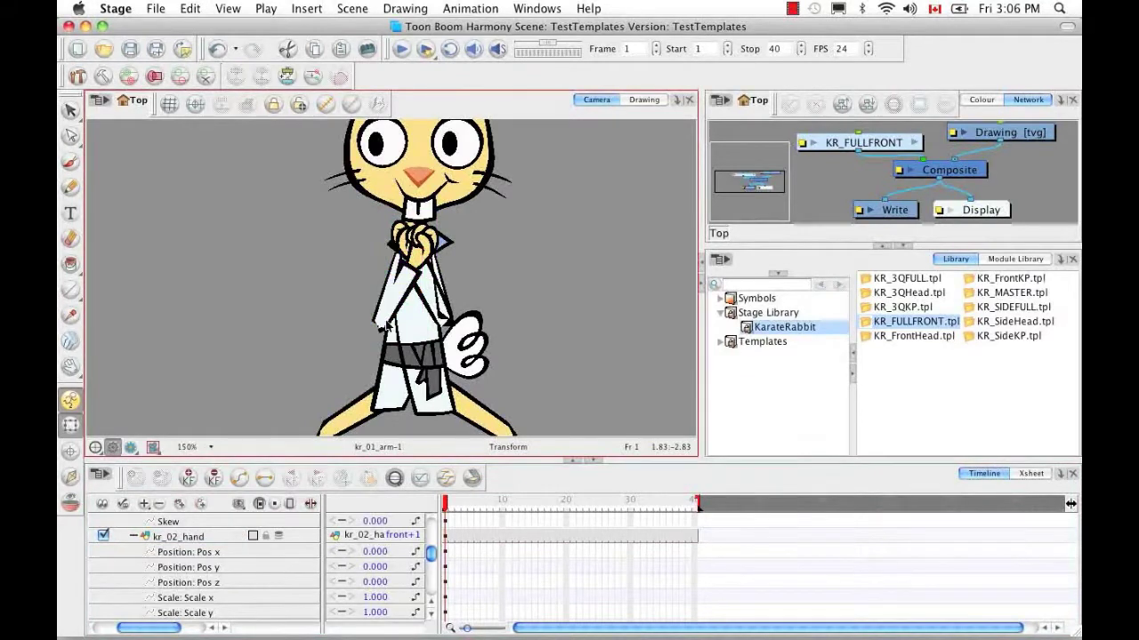
pyautogui.click(391, 267)
pyautogui.moveTo(503, 335); pyautogui.dragTo(501, 176)
pyautogui.press('2')
pyautogui.press('2')
pyautogui.press('2')
pyautogui.press('2')
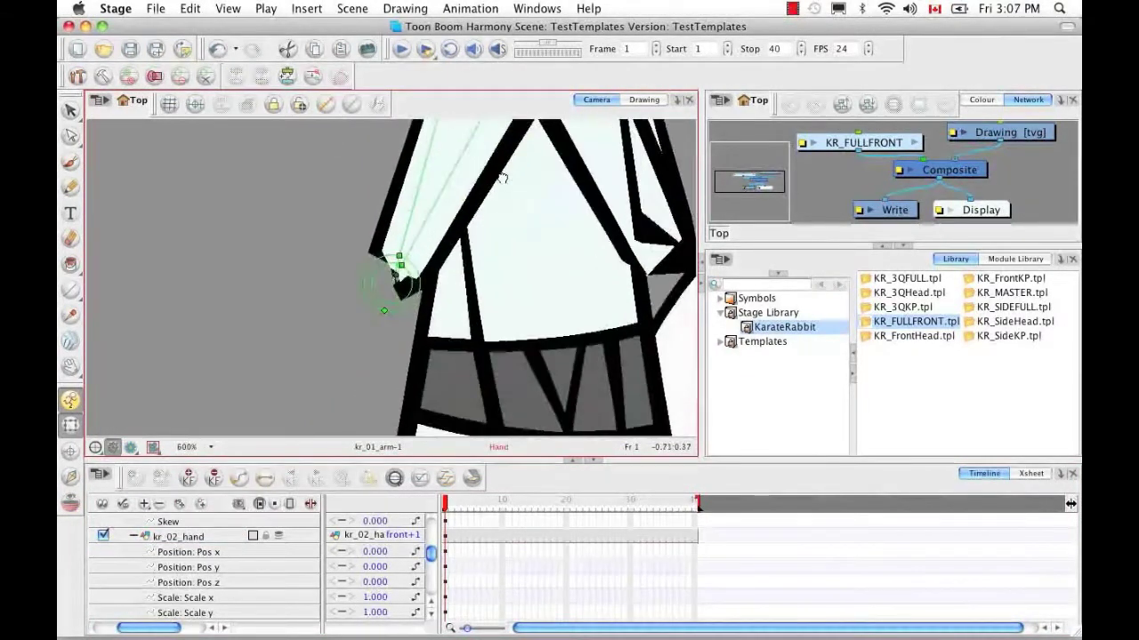
pyautogui.moveTo(386, 307); pyautogui.dragTo(369, 276)
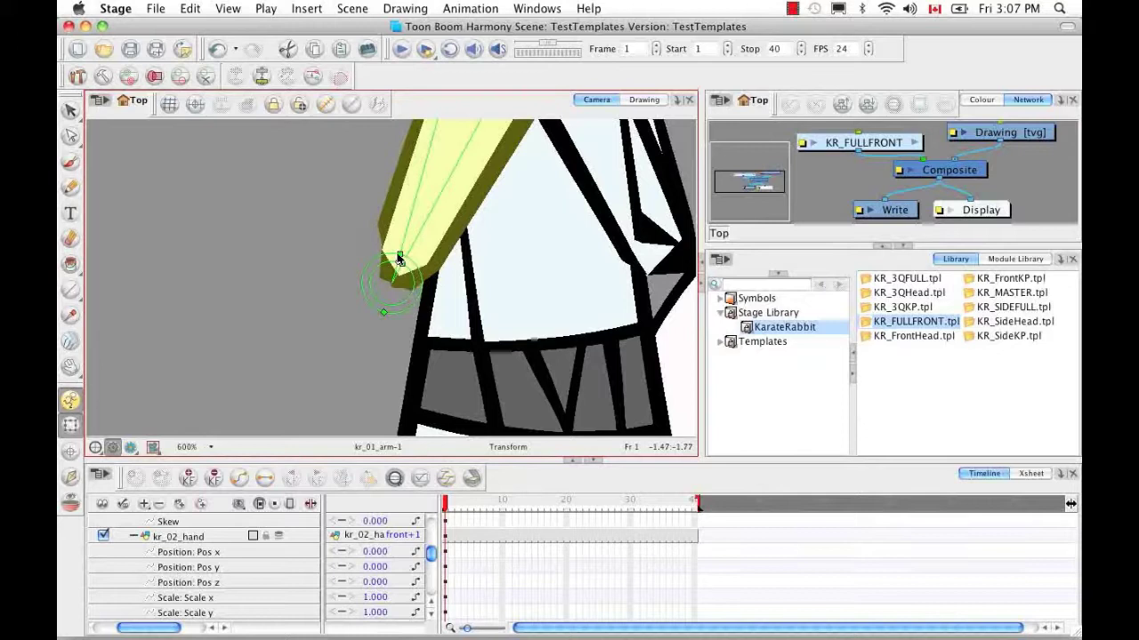
# Step: Try repositioning the bone ends at the kr_01_arm elbow, and undo the changes that distort the folded forearm
pyautogui.moveTo(400, 254)
pyautogui.mouseDown()
pyautogui.moveTo(404, 241)
pyautogui.moveTo(406, 255)
pyautogui.mouseUp()
pyautogui.press('super+z')
pyautogui.moveTo(382, 314)
pyautogui.mouseDown()
pyautogui.moveTo(377, 332)
pyautogui.moveTo(384, 314)
pyautogui.mouseUp()
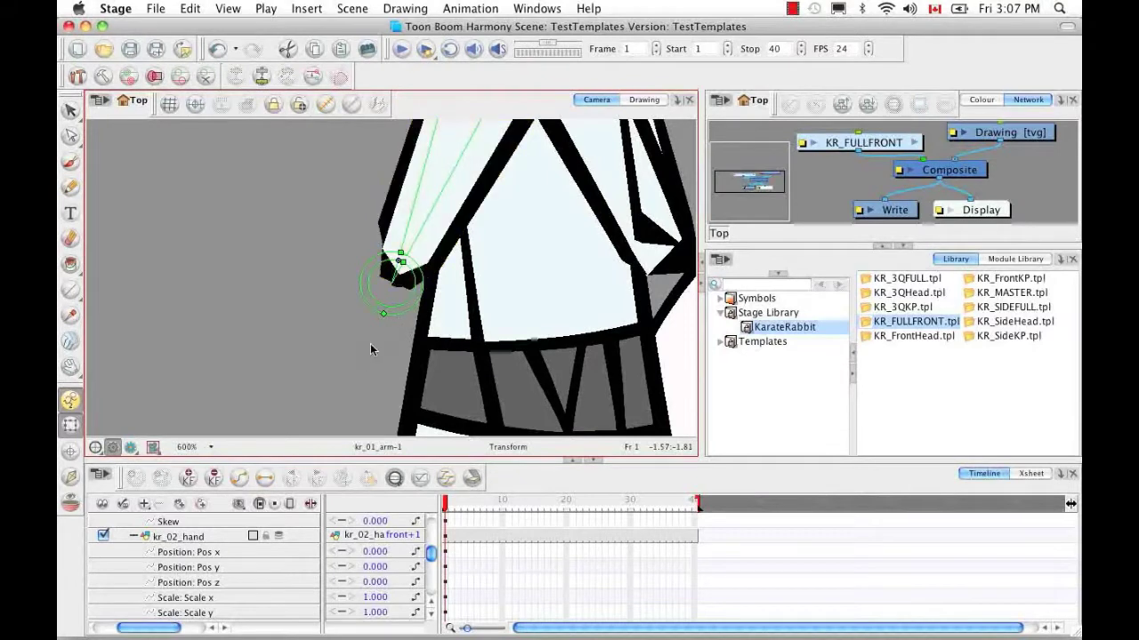
pyautogui.moveTo(398, 260); pyautogui.dragTo(395, 312)
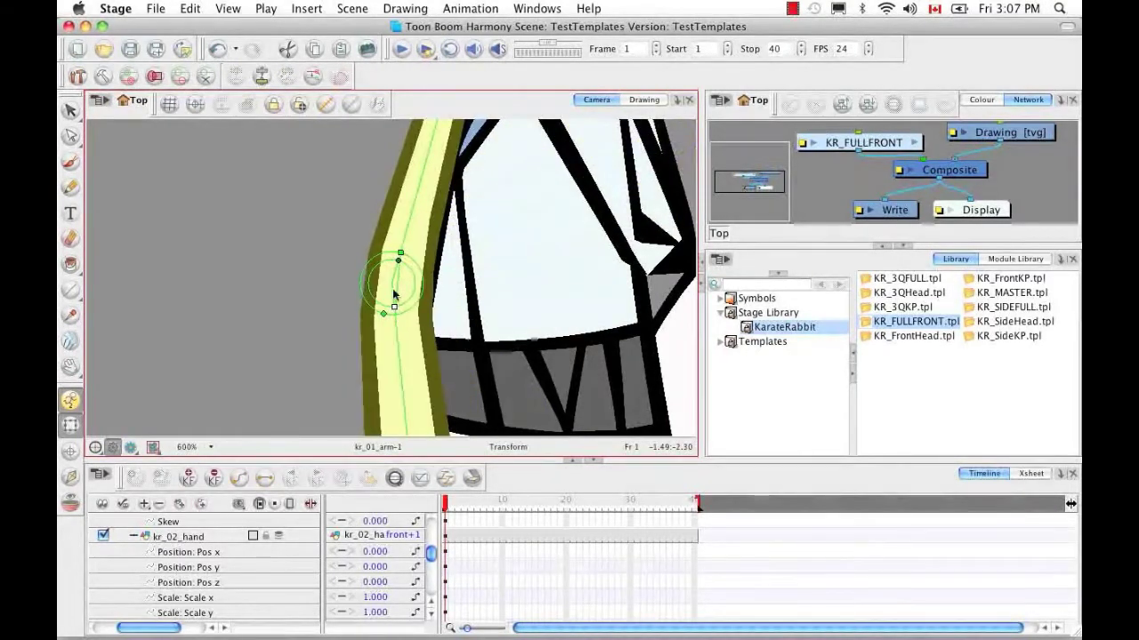
pyautogui.moveTo(400, 259); pyautogui.dragTo(406, 273)
pyautogui.press('super+z')
# Step: Shrink the elbow joint's bend radius on kr_01_arm and refine its control points so the folded sleeve forms a clean corner
pyautogui.moveTo(384, 314); pyautogui.dragTo(394, 267)
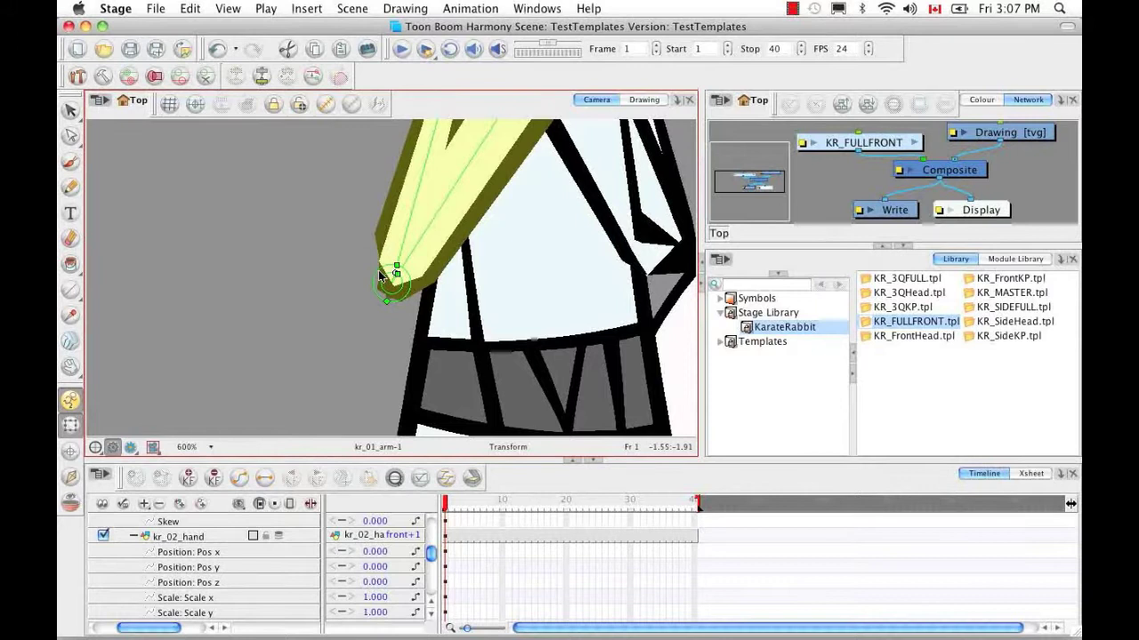
pyautogui.press('2')
pyautogui.press('2')
pyautogui.press('2')
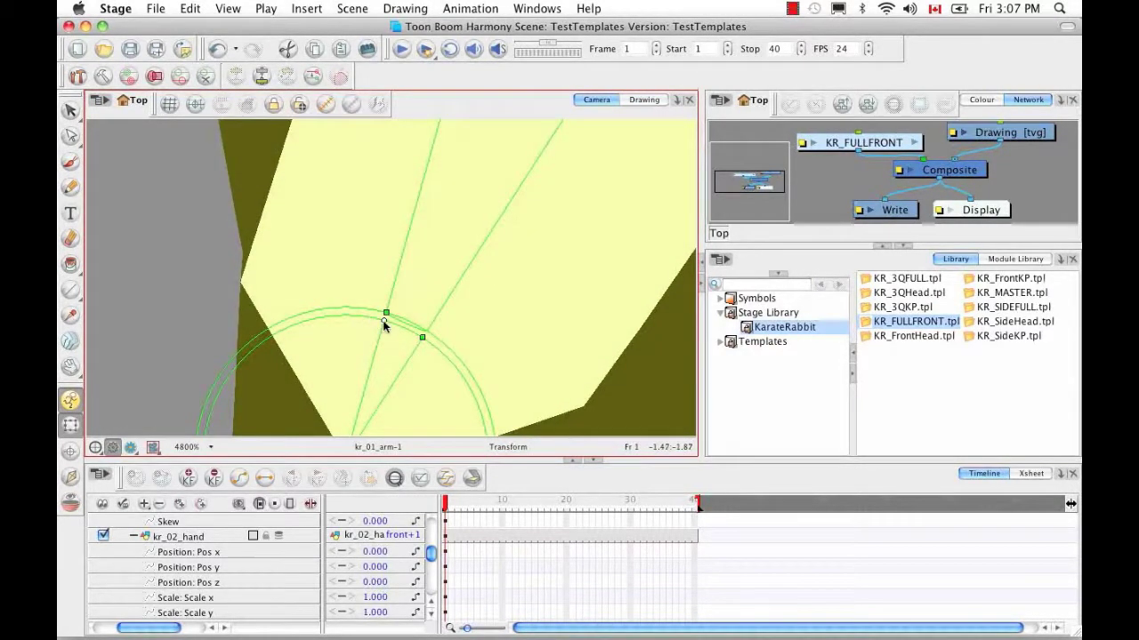
pyautogui.press('1')
pyautogui.press('1')
pyautogui.press('1')
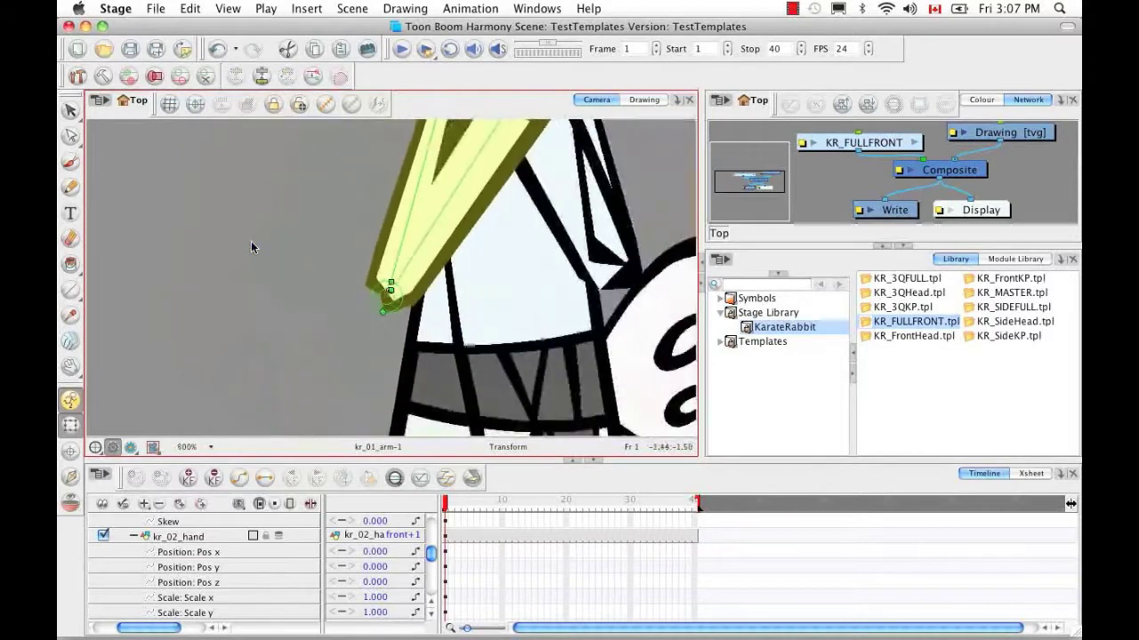
pyautogui.press('1')
pyautogui.press('1')
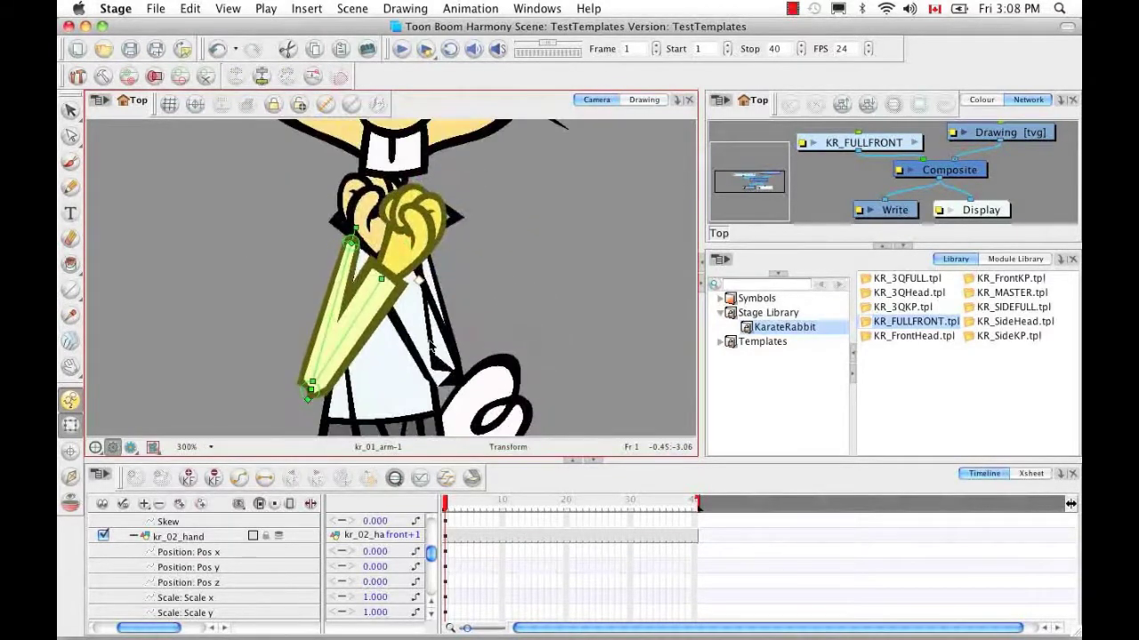
# Step: Show the deformation controls of kr_02_arm alongside the other arm's, try moving its wrist point, and undo the move
pyautogui.click(432, 347)
pyautogui.click(323, 103)
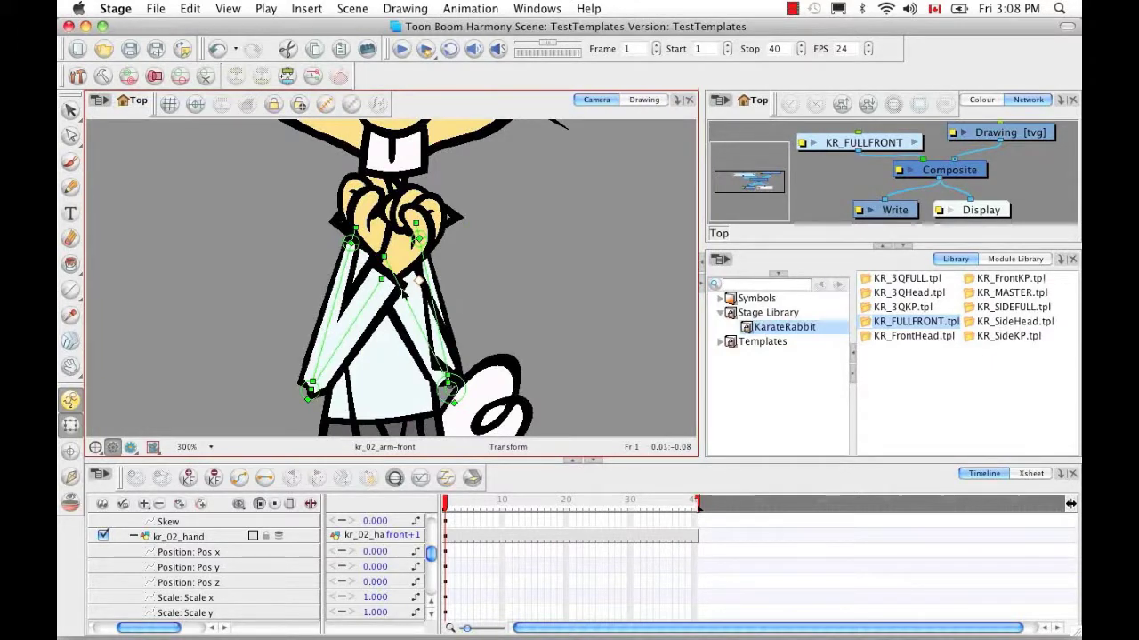
pyautogui.moveTo(384, 257); pyautogui.dragTo(400, 276)
pyautogui.press('super+z')
pyautogui.hotkey('ctrl', 'z')
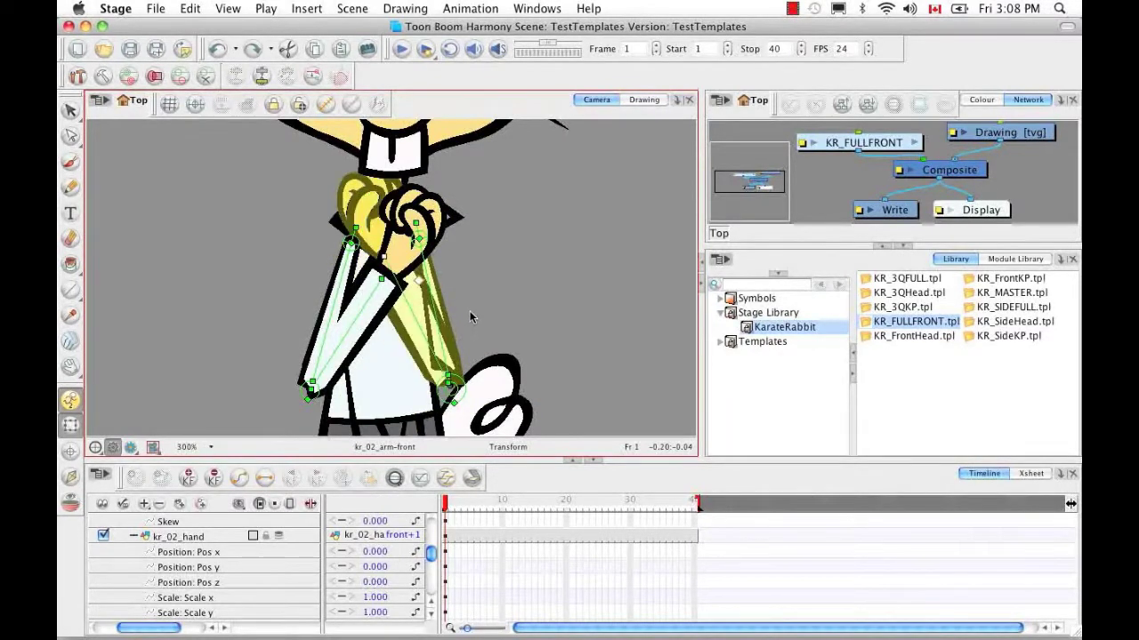
# Step: Deselect kr_02_arm and examine the rabbit's whole pose from head to feet
pyautogui.scroll(-1, 490, 312)
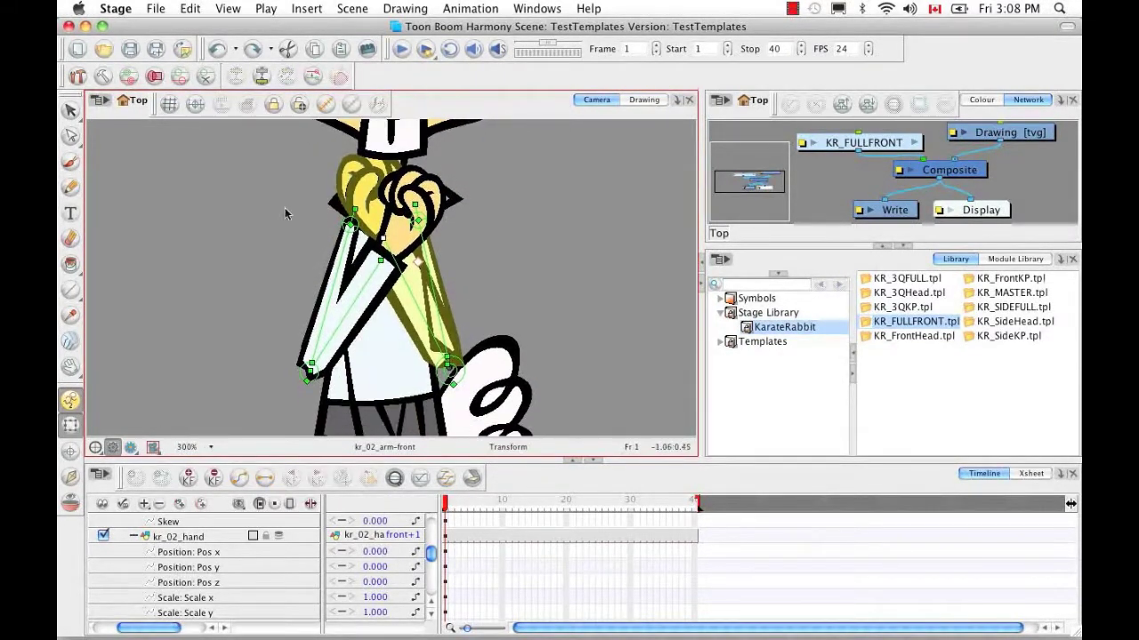
pyautogui.click(103, 77)
pyautogui.click(103, 77)
pyautogui.click(282, 194)
pyautogui.press('1')
pyautogui.press('1')
pyautogui.press('1')
pyautogui.press('1')
pyautogui.press('1')
pyautogui.press('2')
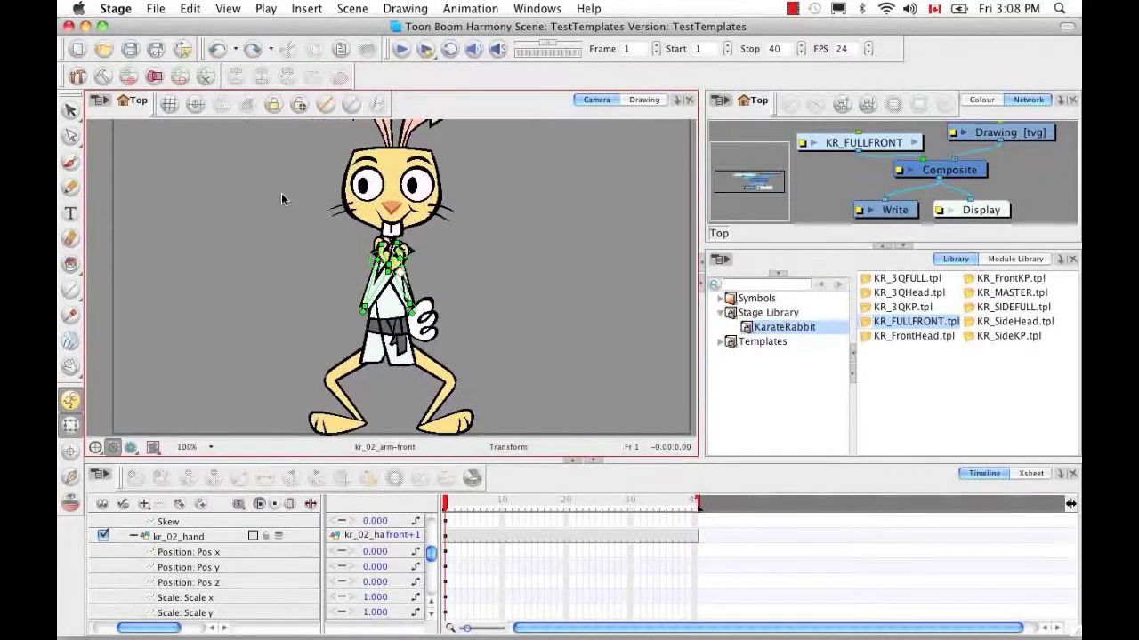
# Step: Collapse the expanded parameters of kr_02_arm and kr_02_hand in the timeline and deselect the arm
pyautogui.click(133, 537)
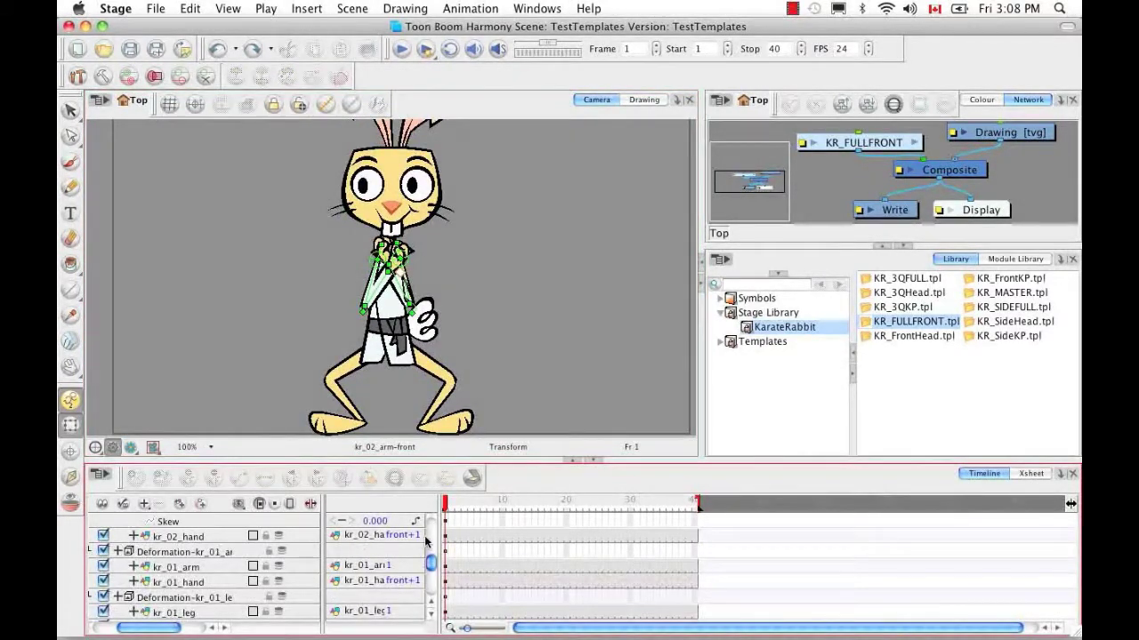
pyautogui.click(431, 601)
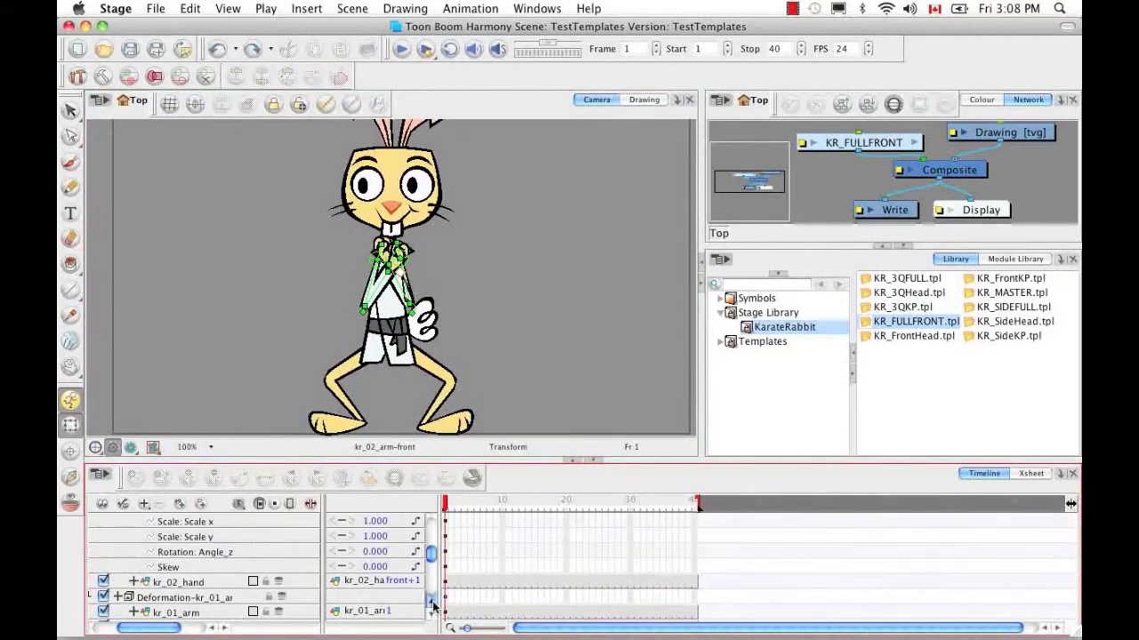
pyautogui.click(134, 582)
pyautogui.click(178, 567)
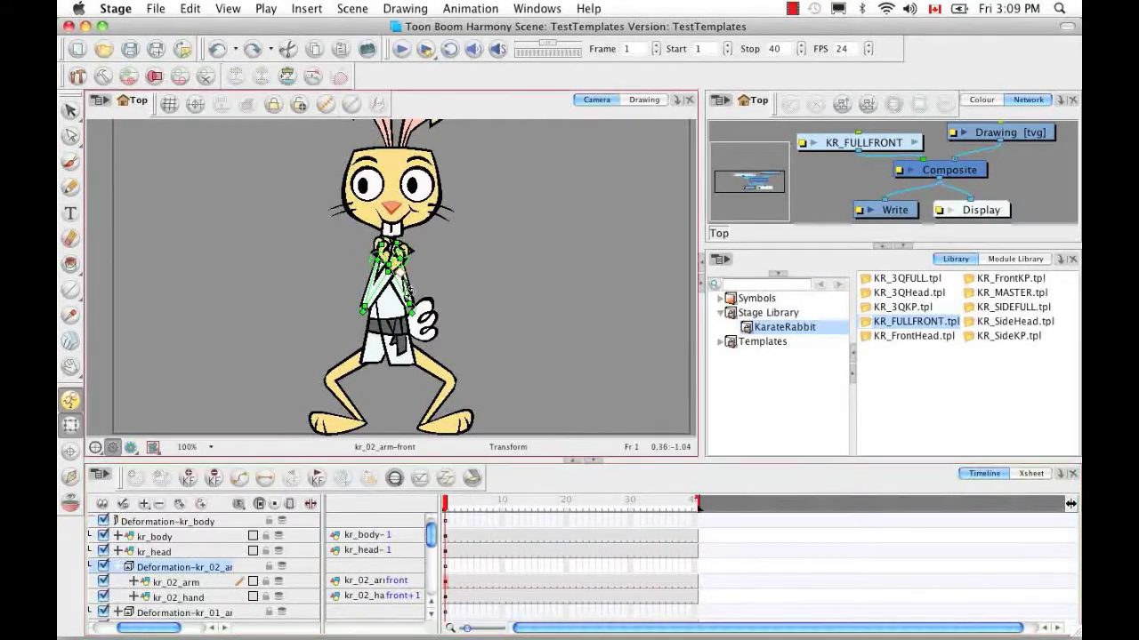
pyautogui.click(311, 77)
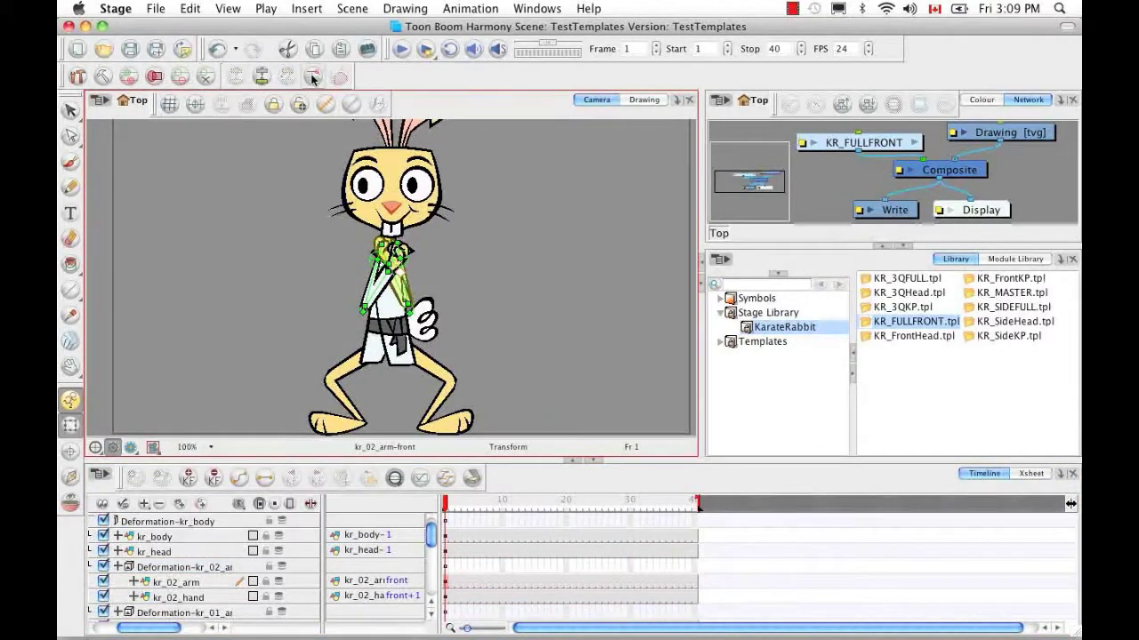
pyautogui.click(421, 262)
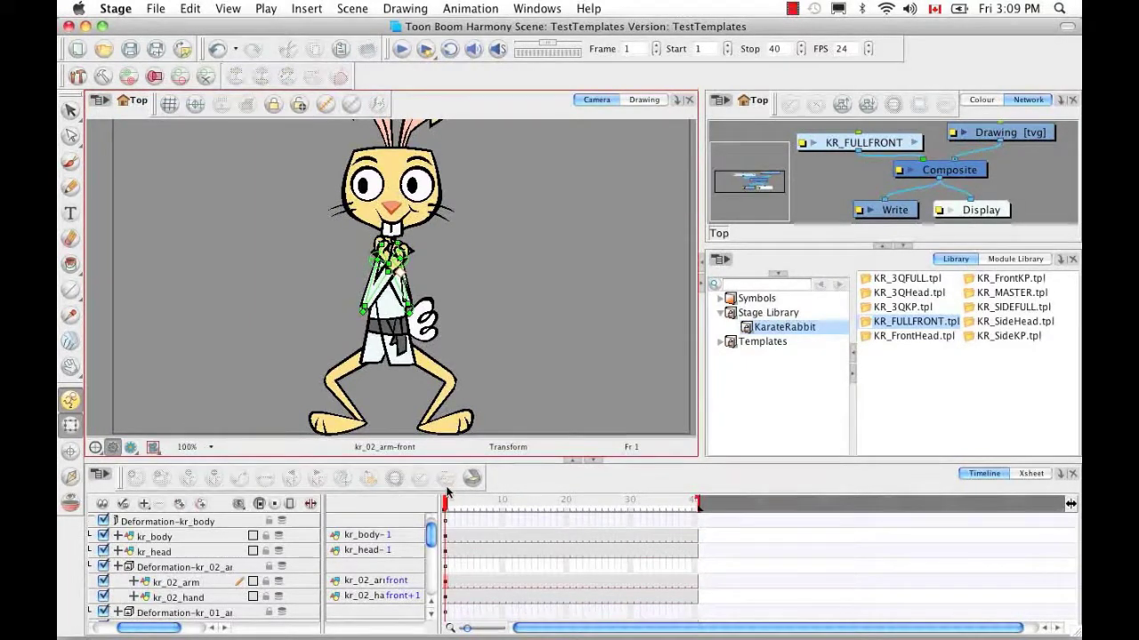
# Step: Keyframe the entire top-level deformation group of KR_FULLFRONT at frame 10 and move the whole rabbit upward
pyautogui.moveTo(447, 504)
pyautogui.mouseDown()
pyautogui.moveTo(496, 505)
pyautogui.moveTo(434, 506)
pyautogui.mouseUp()
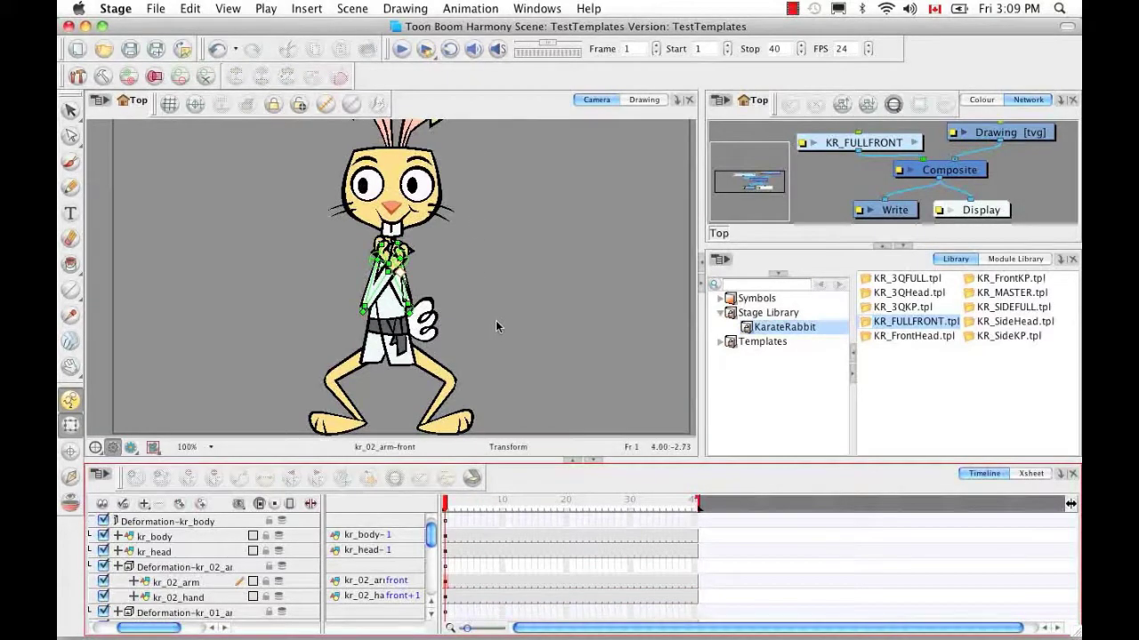
pyautogui.click(421, 270)
pyautogui.press('2')
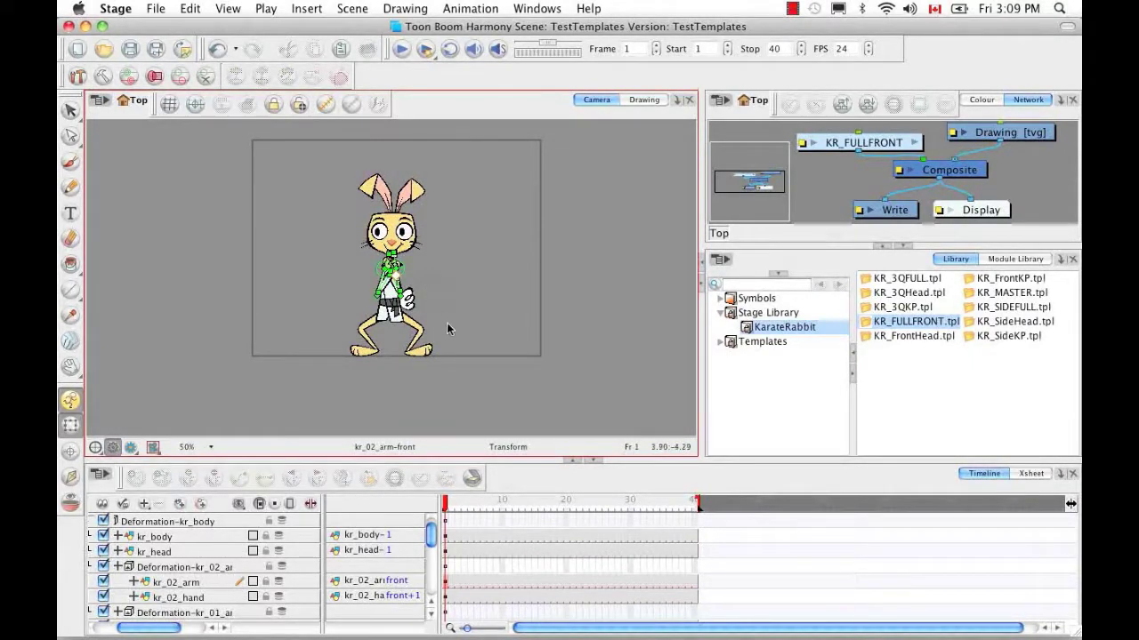
pyautogui.moveTo(448, 506); pyautogui.dragTo(501, 509)
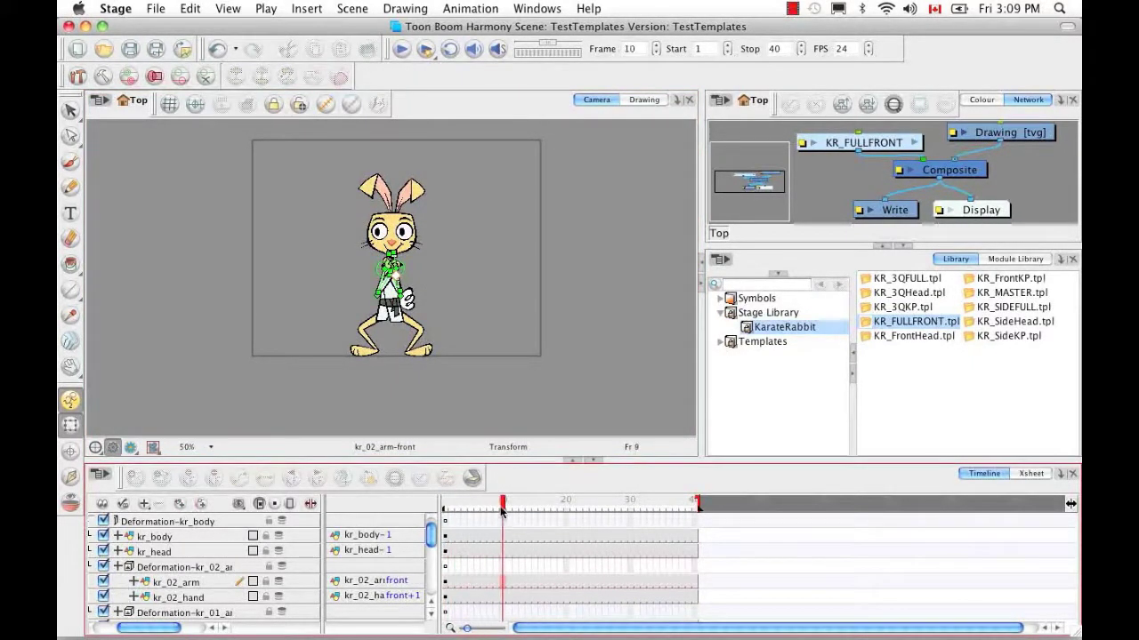
pyautogui.moveTo(149, 627); pyautogui.dragTo(127, 628)
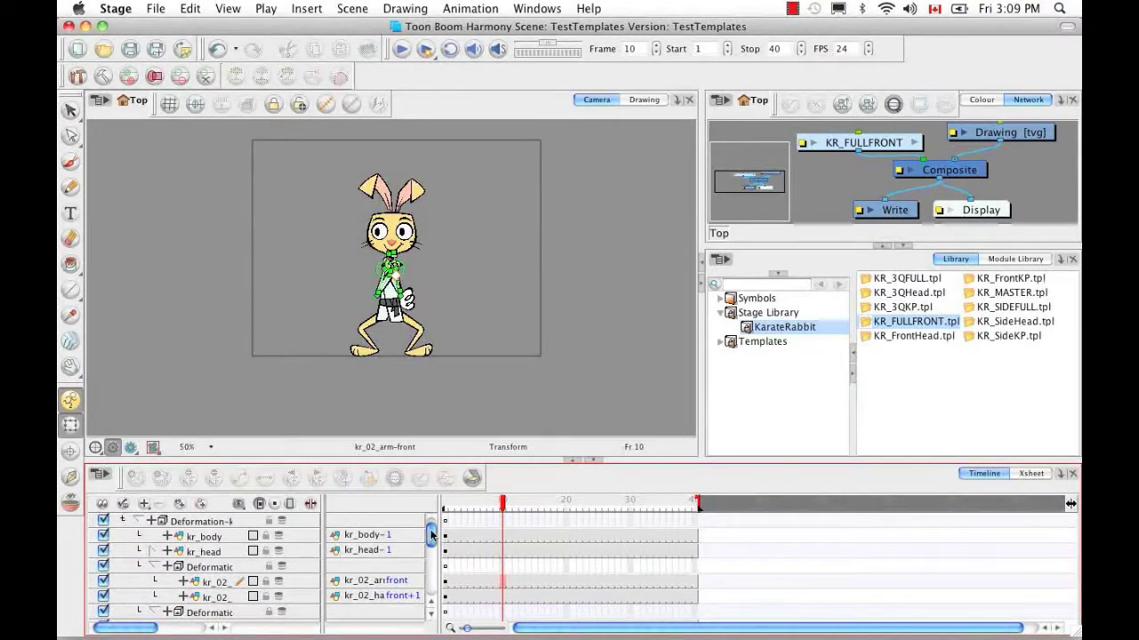
pyautogui.moveTo(431, 531); pyautogui.dragTo(431, 521)
pyautogui.click(142, 535)
pyautogui.click(500, 534)
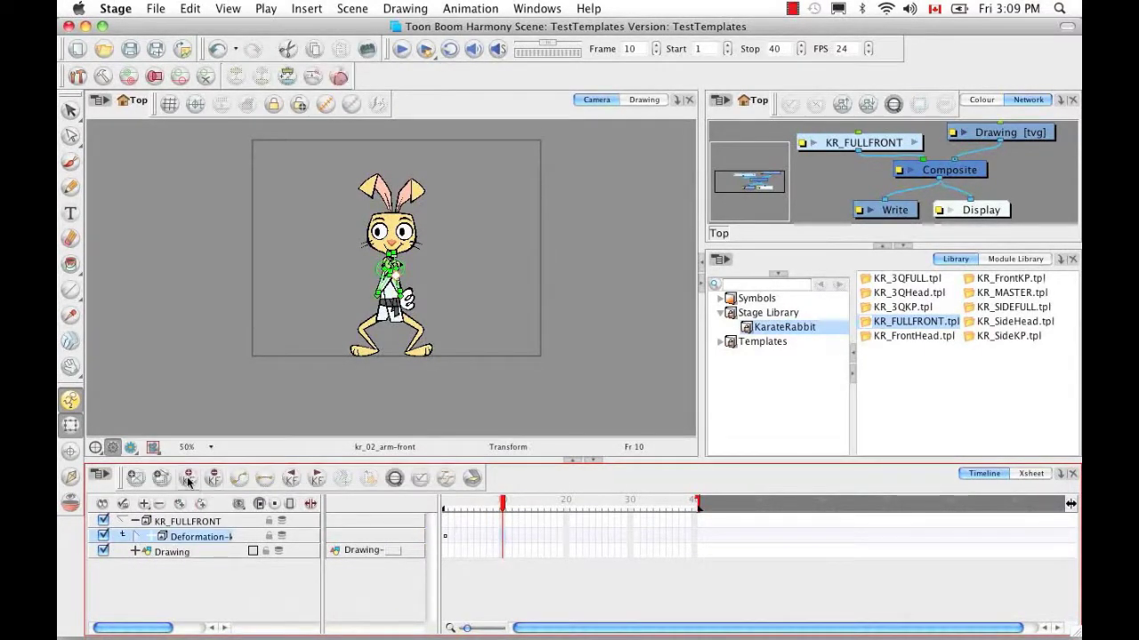
pyautogui.click(140, 537)
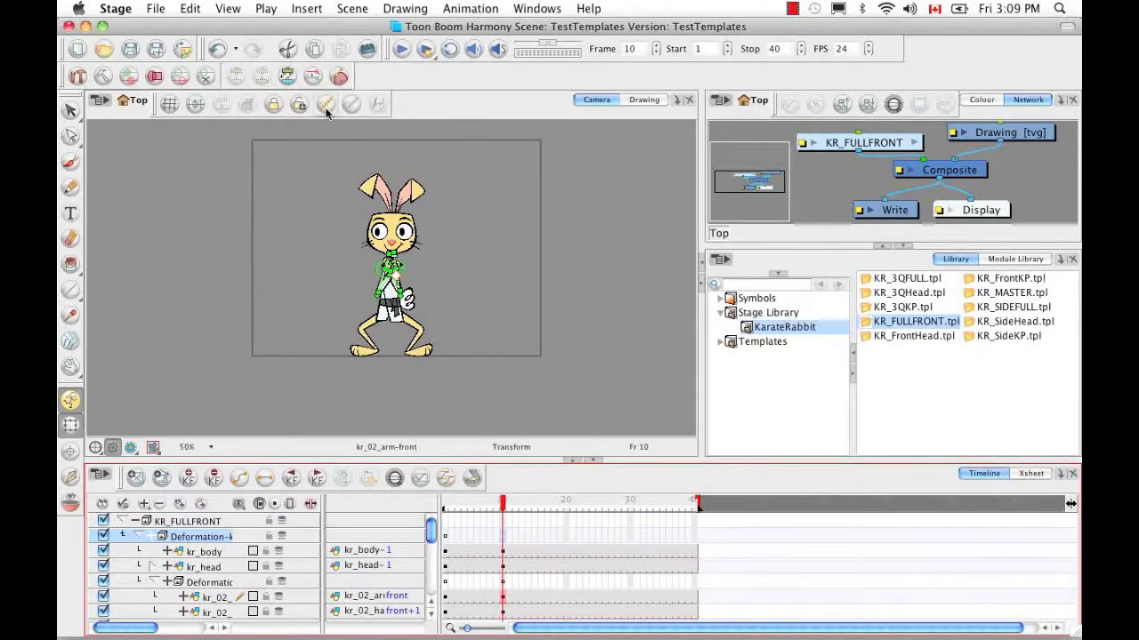
pyautogui.moveTo(388, 317); pyautogui.dragTo(390, 270)
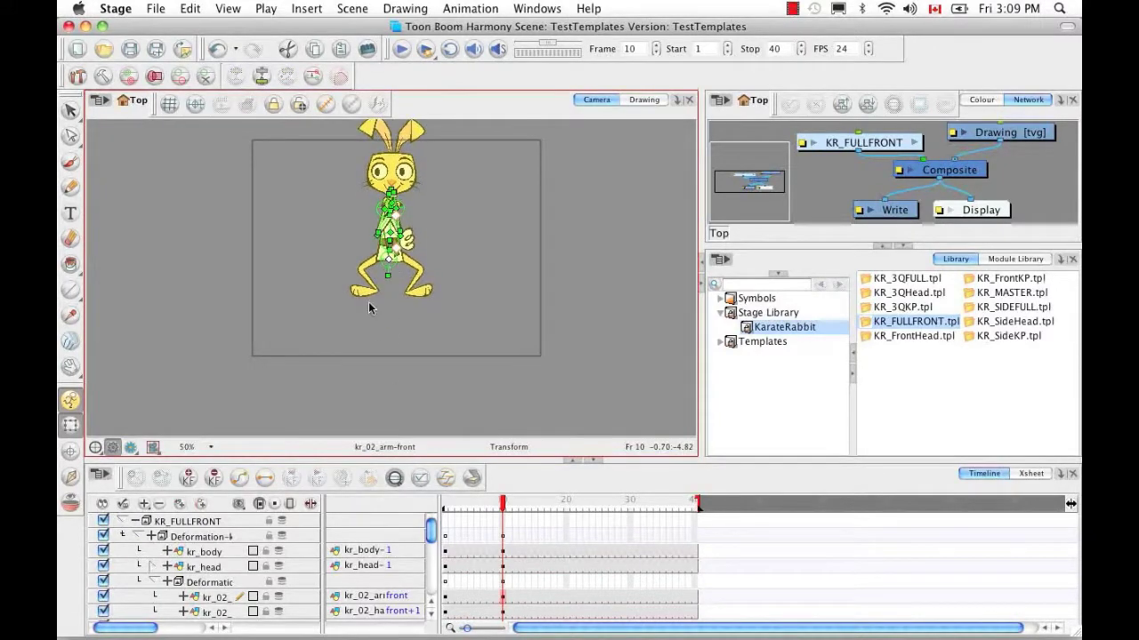
# Step: Straighten kr_01_leg at frame 10 by swinging its lower part outward, and rotate the whole leg to point straight down
pyautogui.click(370, 267)
pyautogui.press('F11')
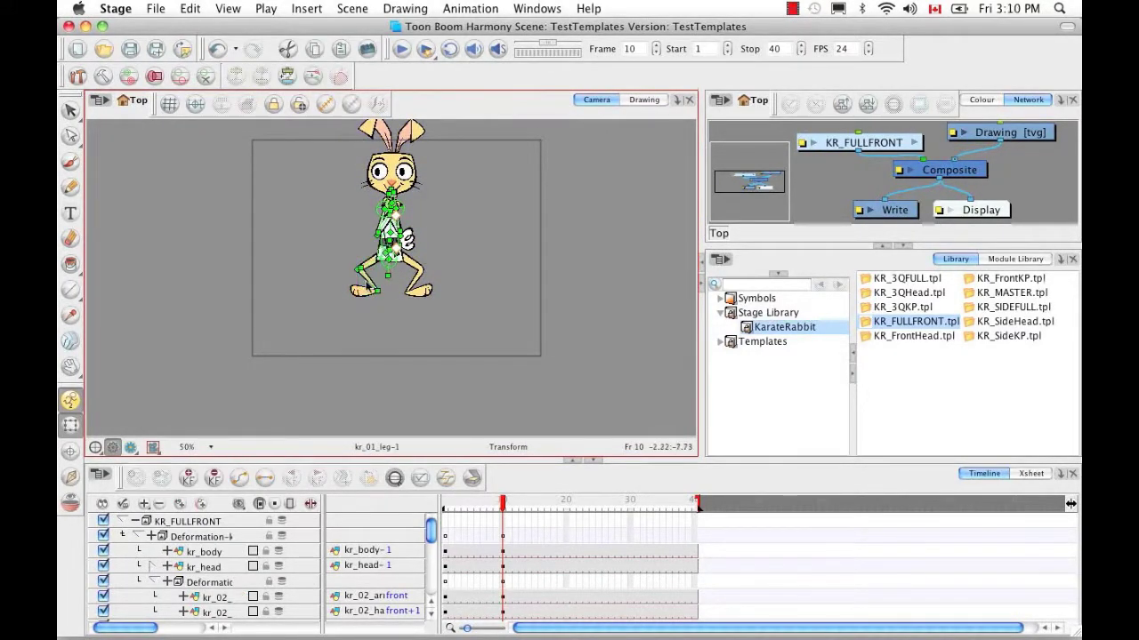
pyautogui.moveTo(377, 292); pyautogui.dragTo(330, 268)
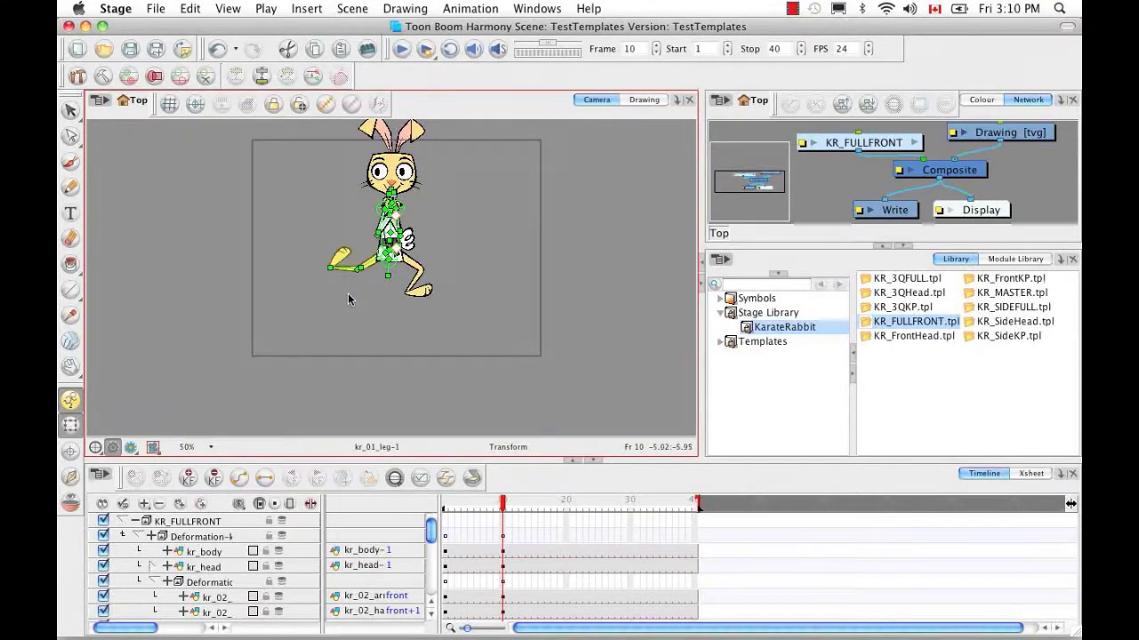
pyautogui.press('super+z')
pyautogui.press('2')
pyautogui.press('2')
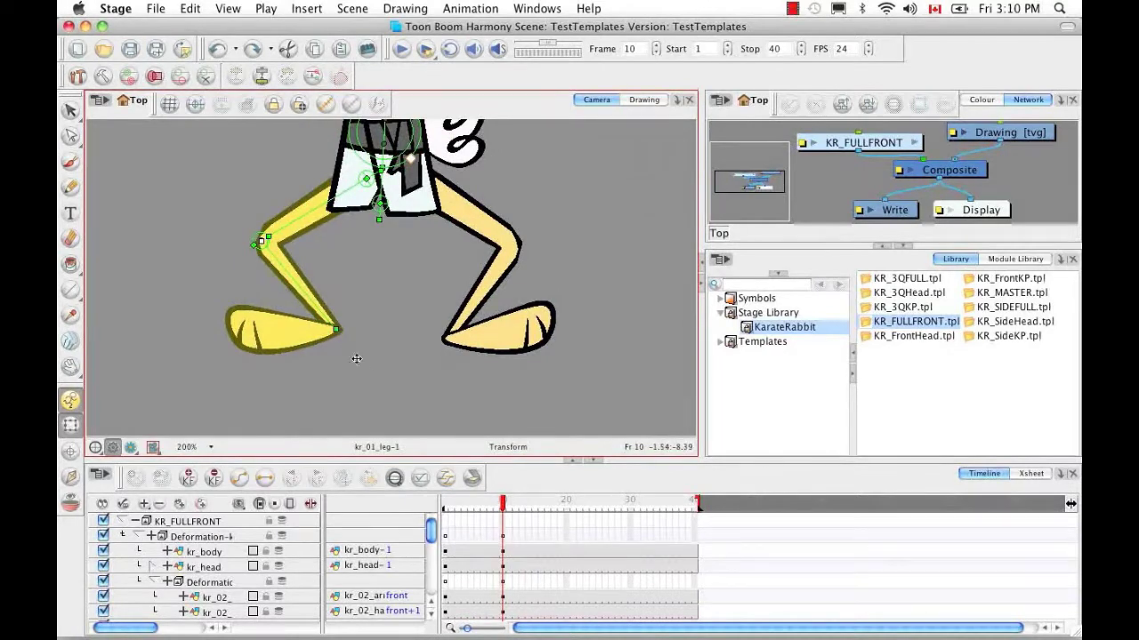
pyautogui.moveTo(355, 358); pyautogui.dragTo(233, 253)
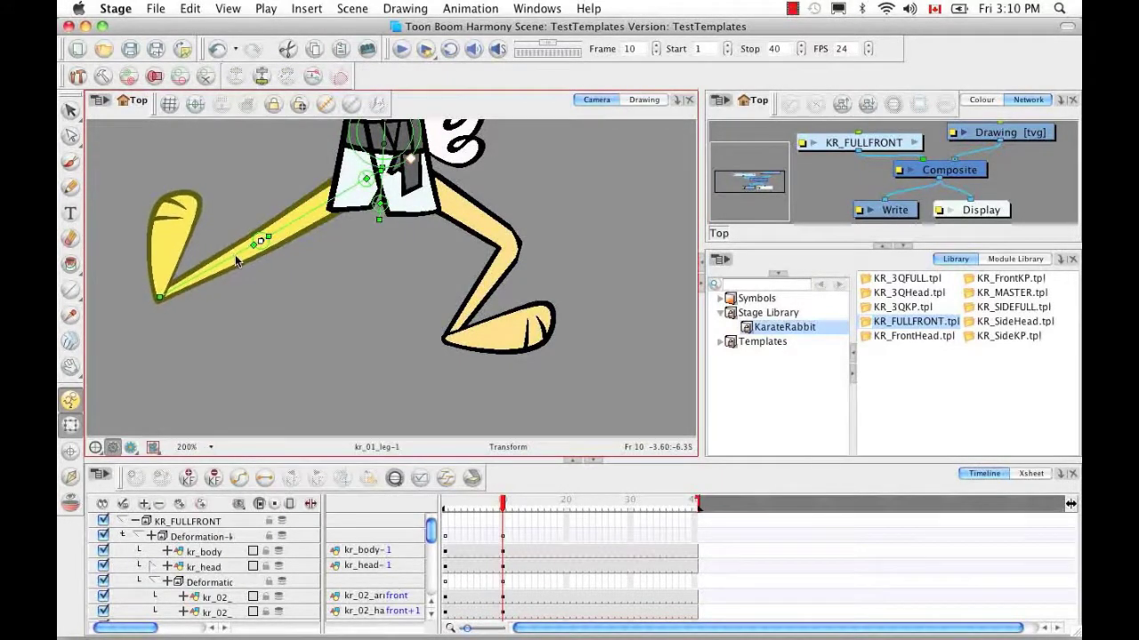
pyautogui.moveTo(381, 168); pyautogui.dragTo(367, 162)
# Step: Undo and restore the downward rotation of kr_01_leg, and hide all deformation controls
pyautogui.click(452, 206)
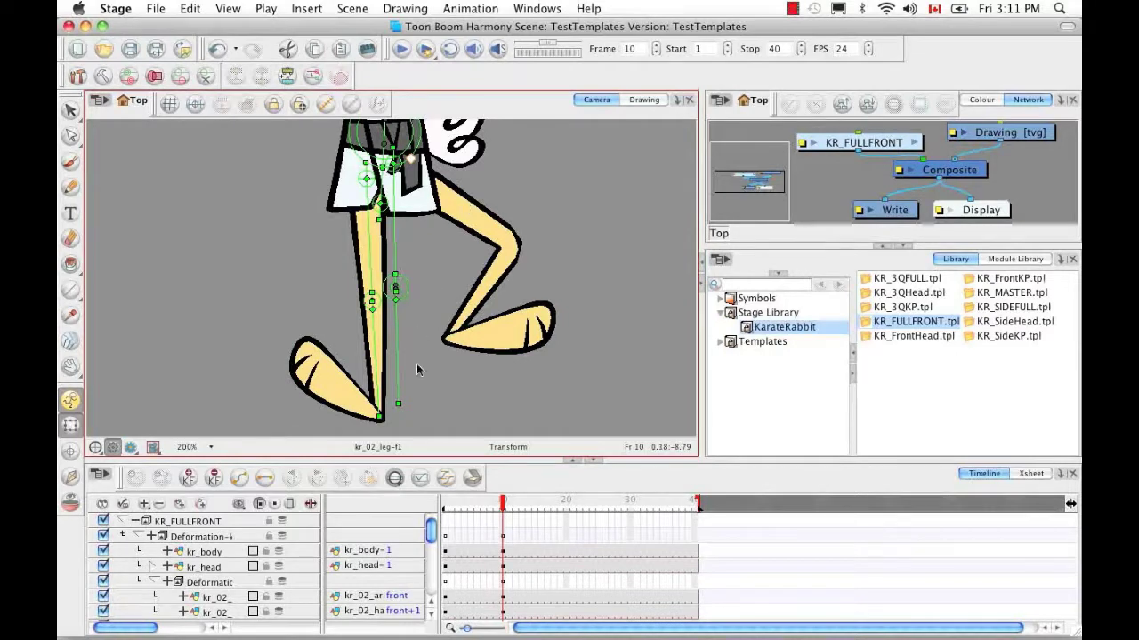
pyautogui.press('super+z')
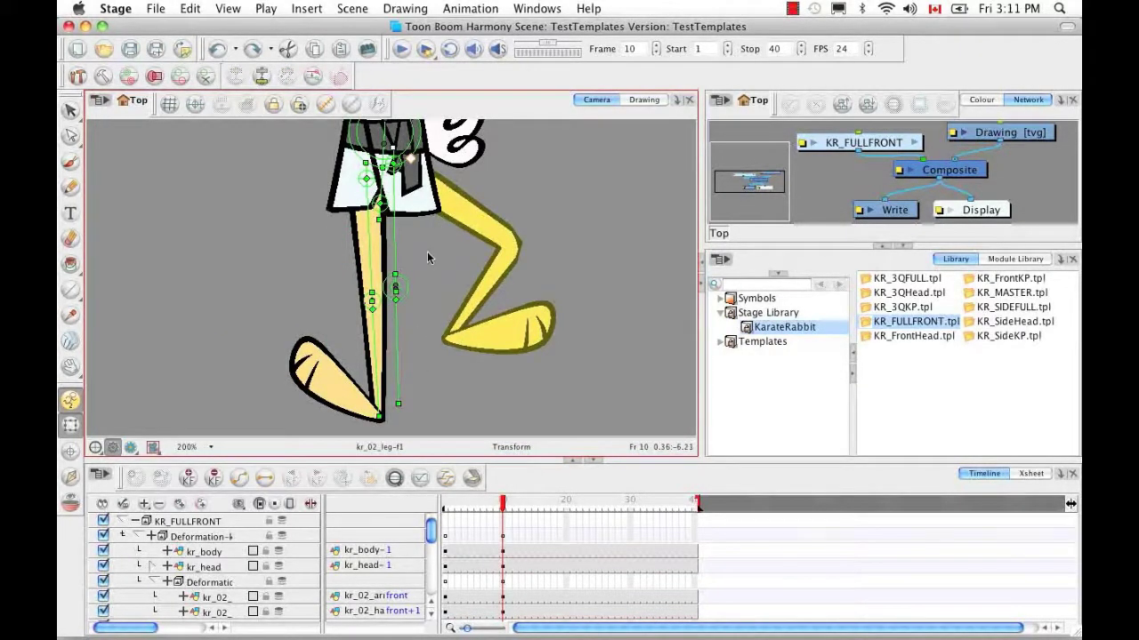
pyautogui.press('super+shift+z')
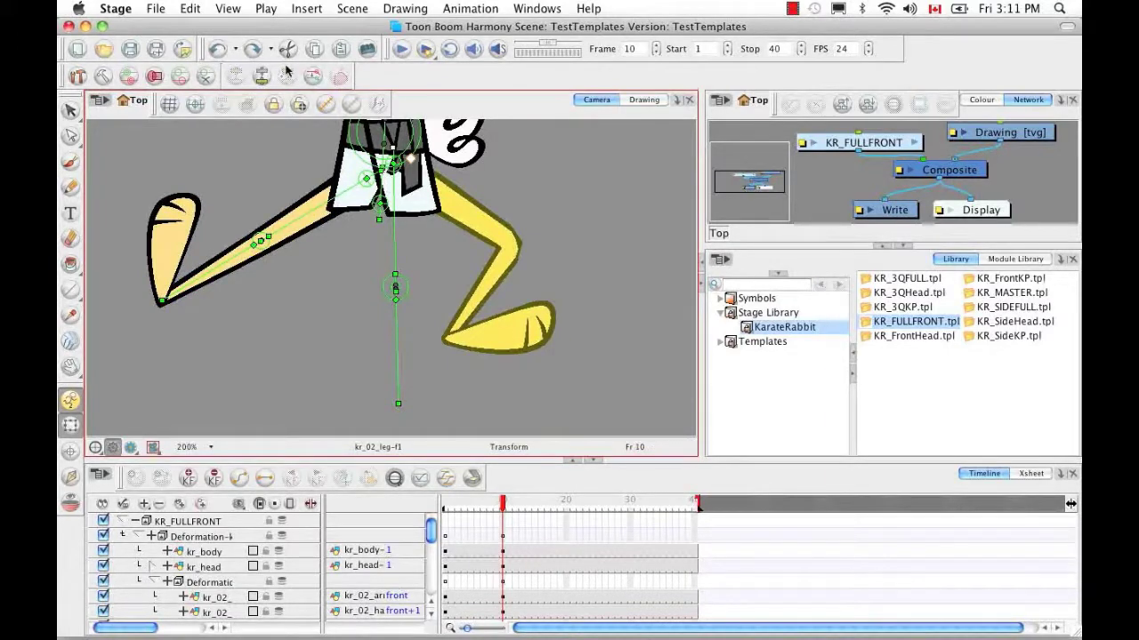
pyautogui.click(253, 50)
pyautogui.click(351, 104)
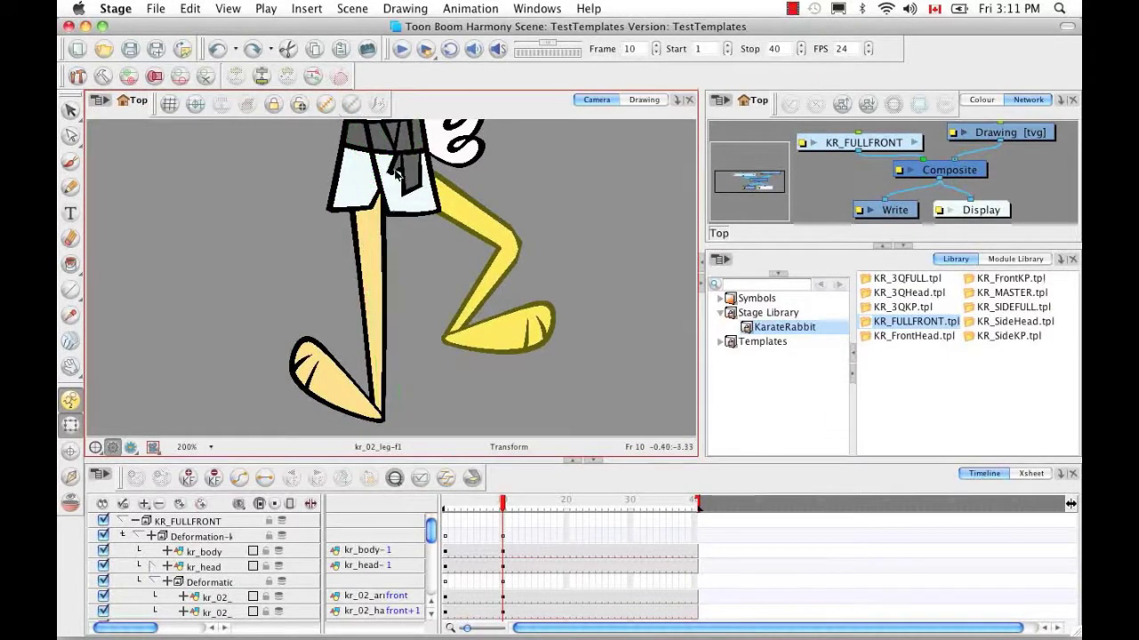
pyautogui.press('2')
pyautogui.press('2')
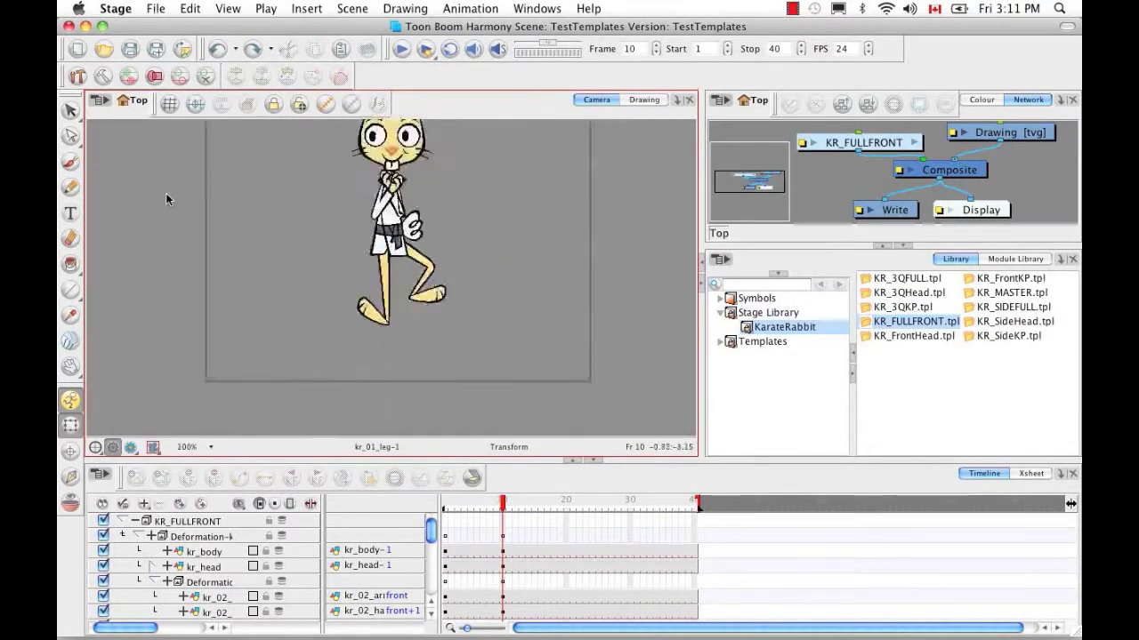
# Step: Show only the deformation controls of kr_01_foot and rotate the foot to point downward
pyautogui.click(375, 309)
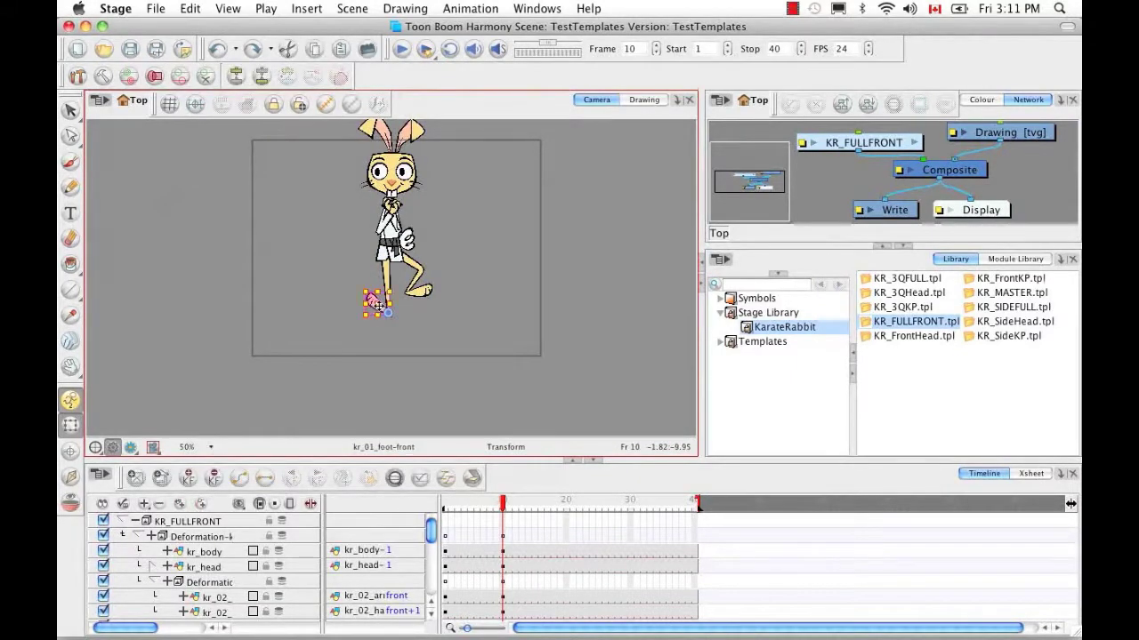
pyautogui.click(381, 225)
pyautogui.click(380, 307)
pyautogui.press('b')
pyautogui.hotkey('shift', 'F11')
pyautogui.moveTo(403, 324)
pyautogui.mouseDown()
pyautogui.moveTo(408, 303)
pyautogui.moveTo(404, 340)
pyautogui.mouseUp()
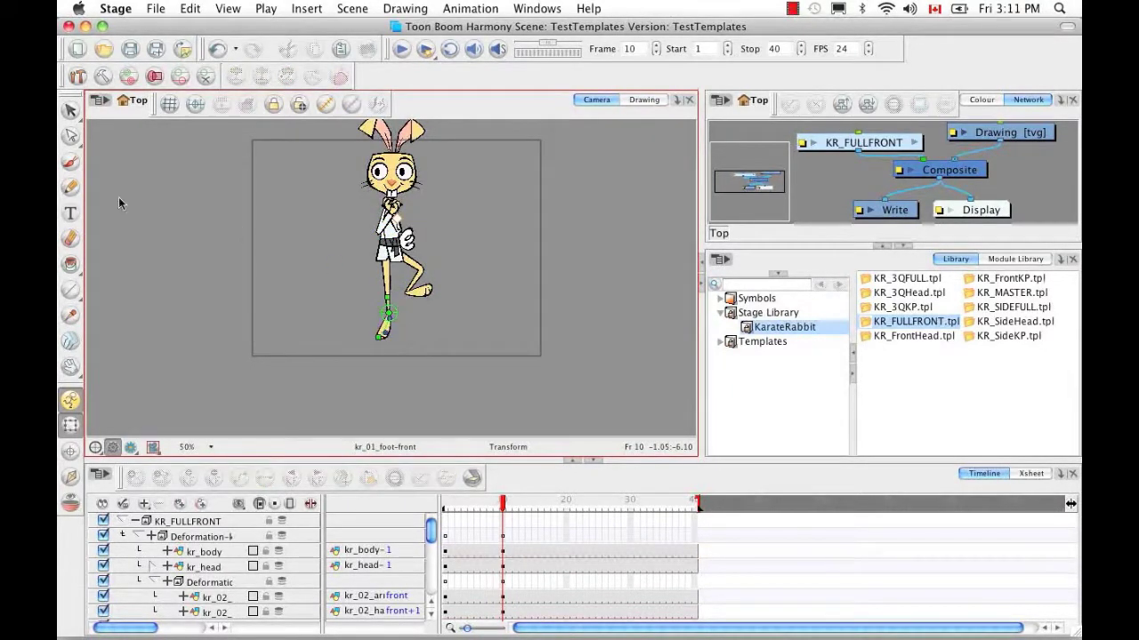
# Step: Try lengthening kr_01_foot by pulling its toe point downward, and undo the stretch
pyautogui.press('2')
pyautogui.press('2')
pyautogui.press('2')
pyautogui.press('2')
pyautogui.press('2')
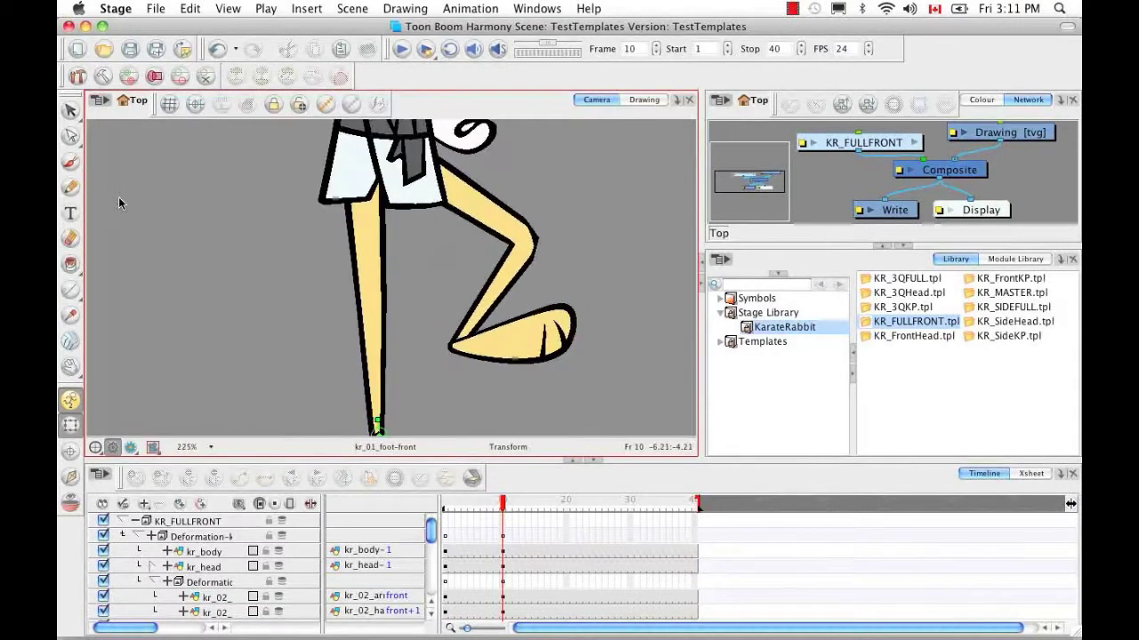
pyautogui.press('space')
pyautogui.moveTo(345, 323); pyautogui.dragTo(360, 281)
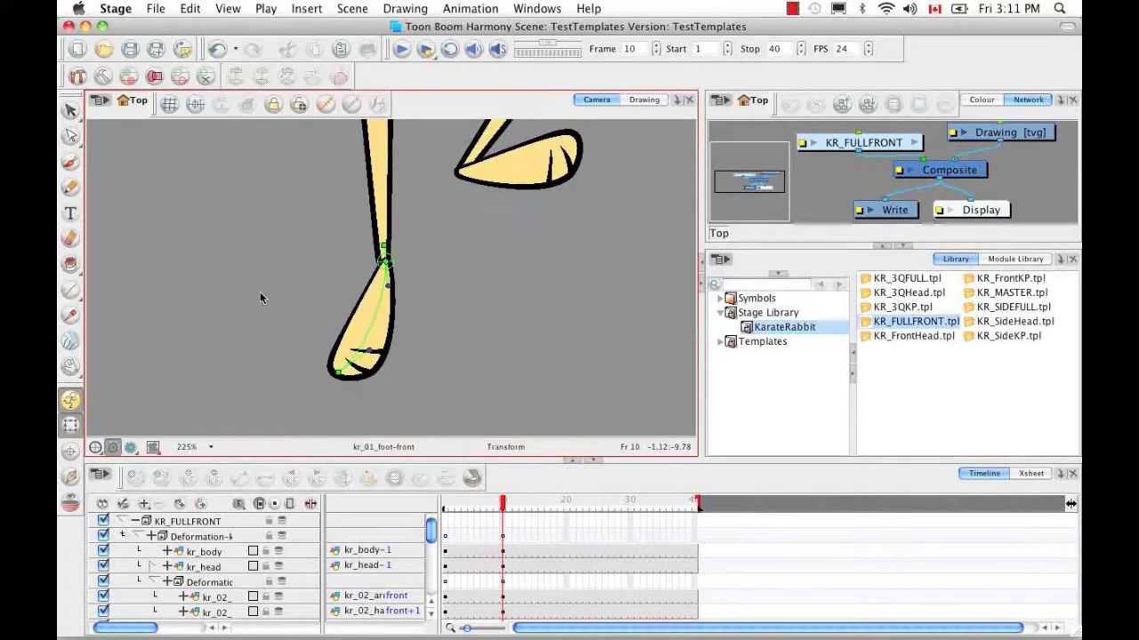
pyautogui.click(338, 372)
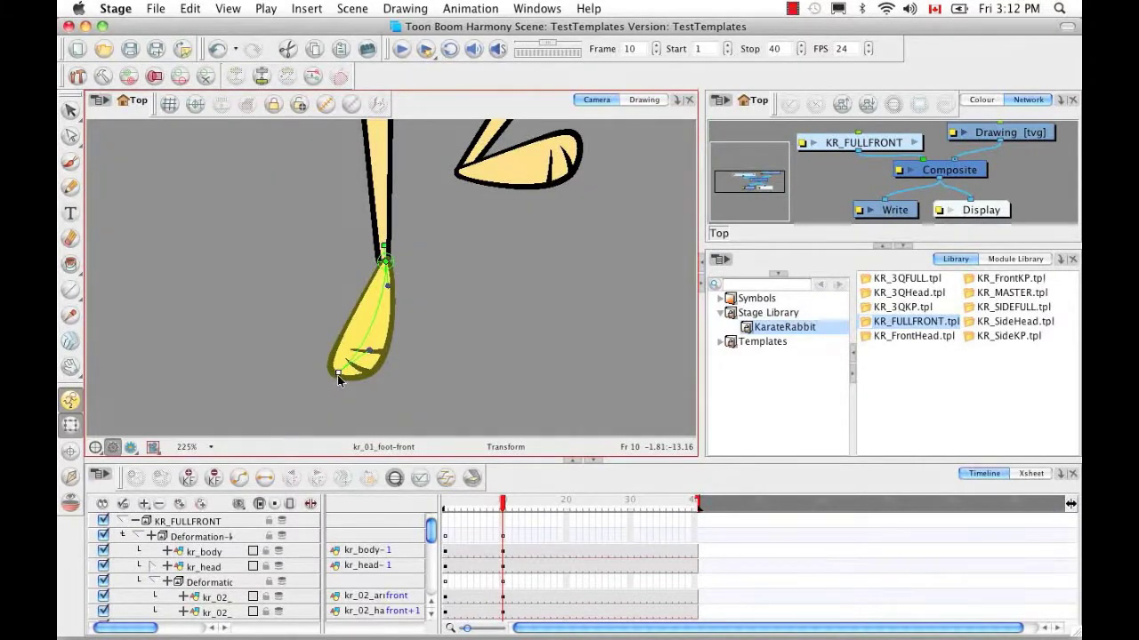
pyautogui.moveTo(338, 374)
pyautogui.mouseDown()
pyautogui.moveTo(320, 405)
pyautogui.moveTo(371, 345)
pyautogui.moveTo(350, 352)
pyautogui.moveTo(340, 396)
pyautogui.mouseUp()
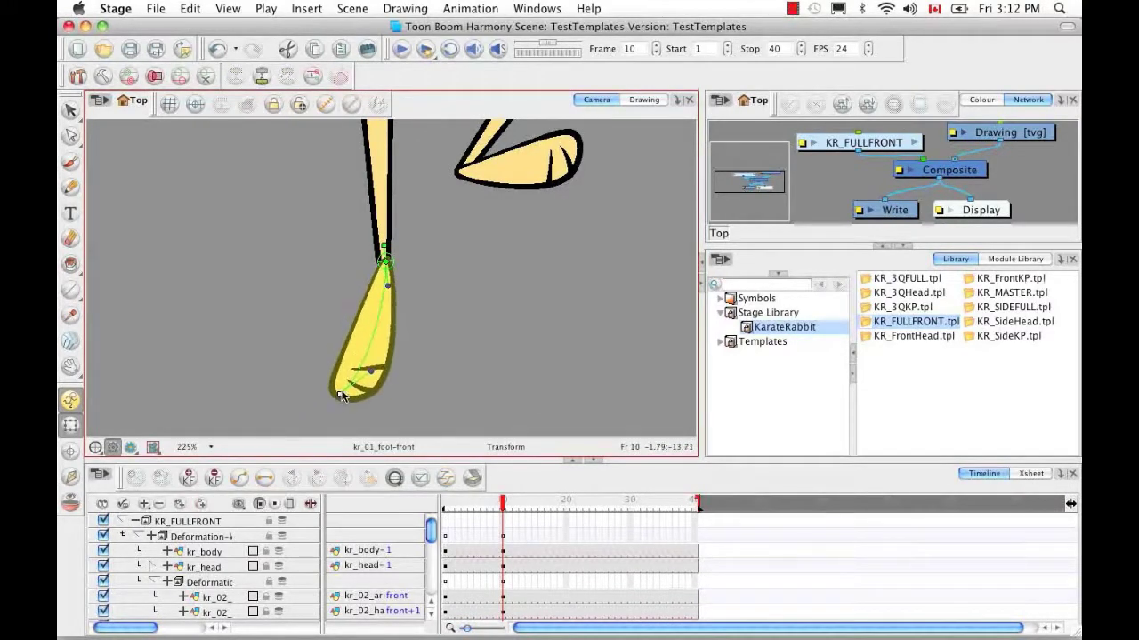
pyautogui.press('super+z')
# Step: Reshape kr_01_foot with its curve handles and end points so it hangs almost straight below the ankle
pyautogui.moveTo(361, 356); pyautogui.dragTo(331, 330)
pyautogui.moveTo(388, 285); pyautogui.dragTo(361, 284)
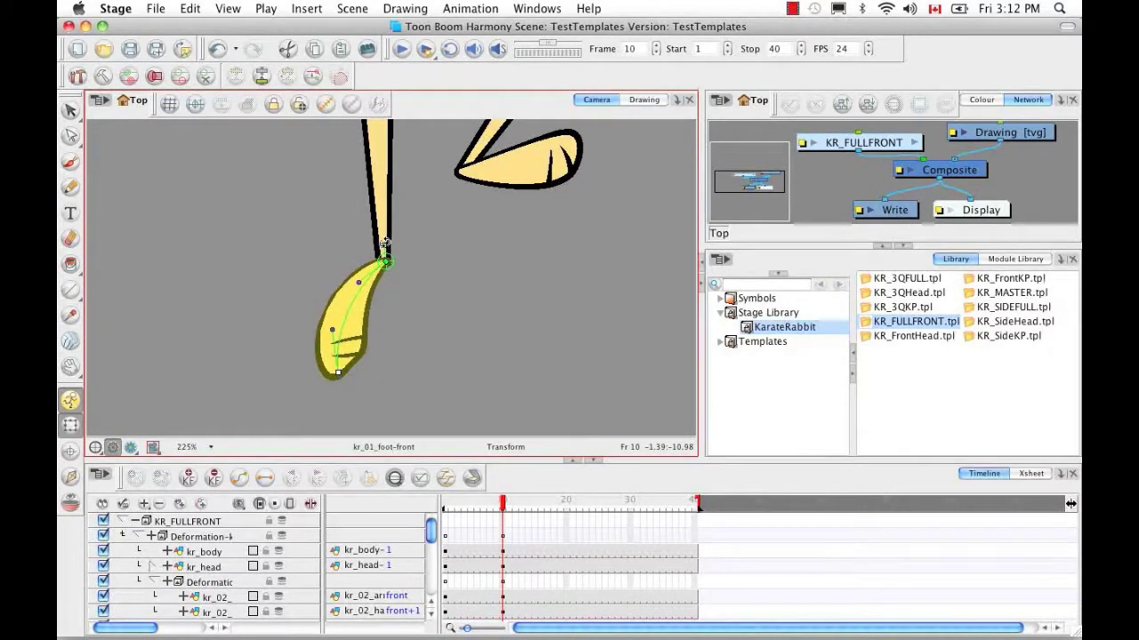
pyautogui.moveTo(381, 241); pyautogui.dragTo(379, 238)
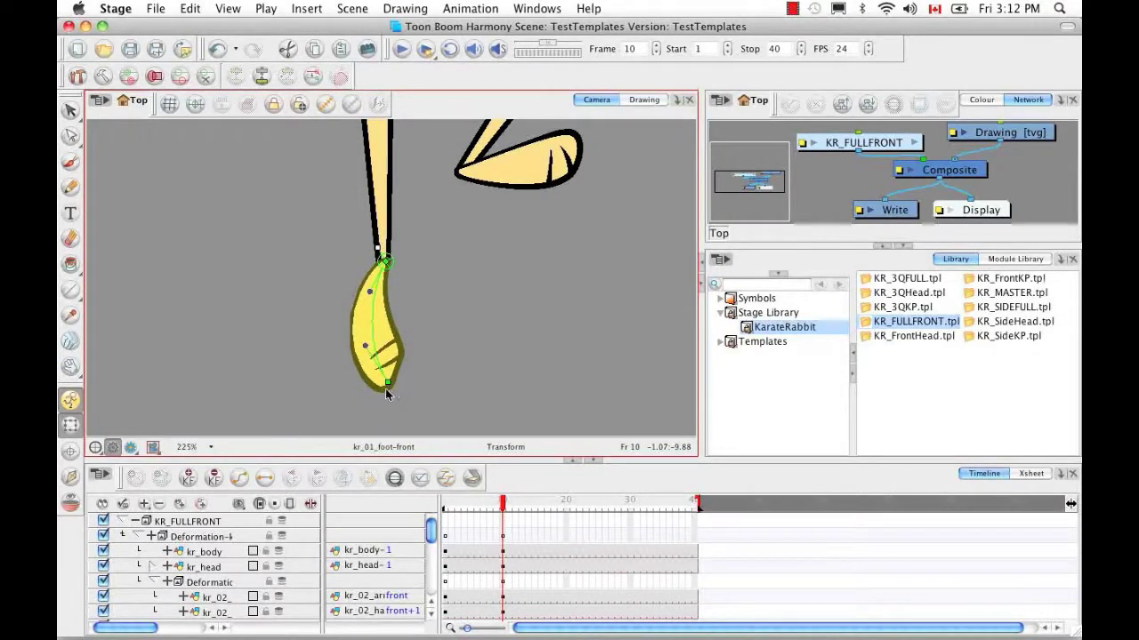
pyautogui.moveTo(365, 345); pyautogui.dragTo(375, 338)
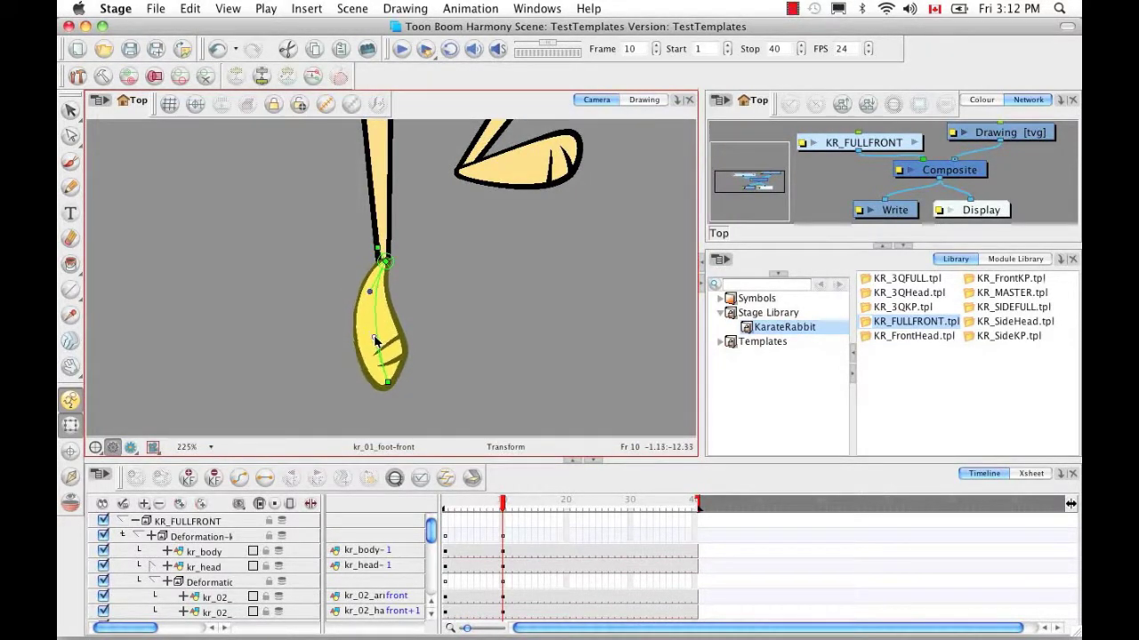
pyautogui.moveTo(369, 292); pyautogui.dragTo(379, 302)
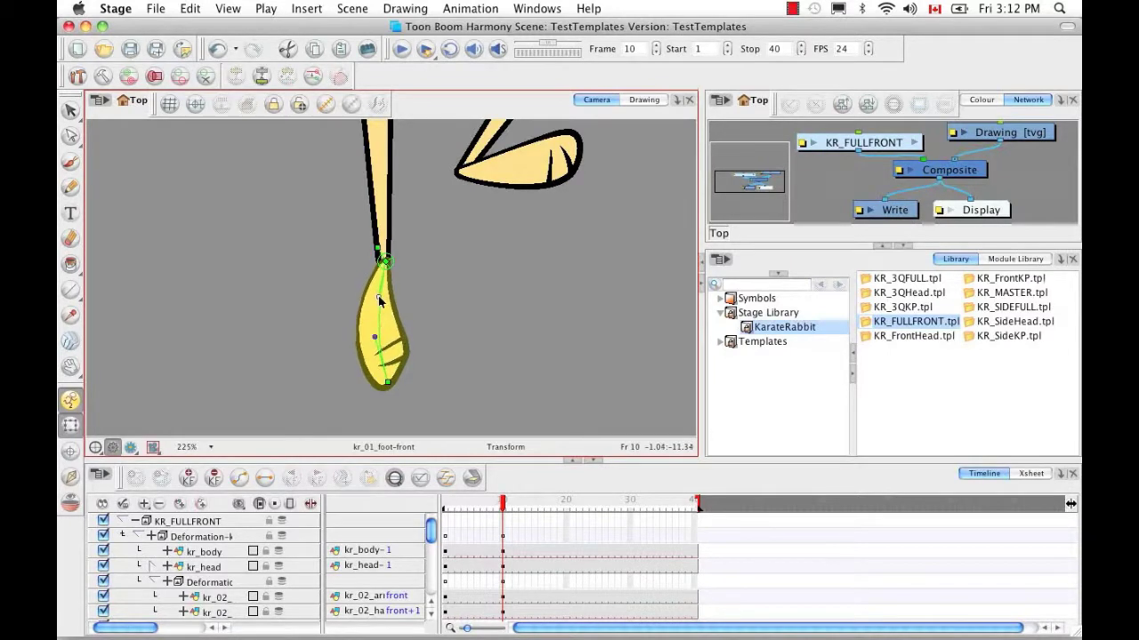
pyautogui.click(405, 288)
pyautogui.press('1')
pyautogui.press('1')
pyautogui.press('1')
pyautogui.press('1')
pyautogui.press('1')
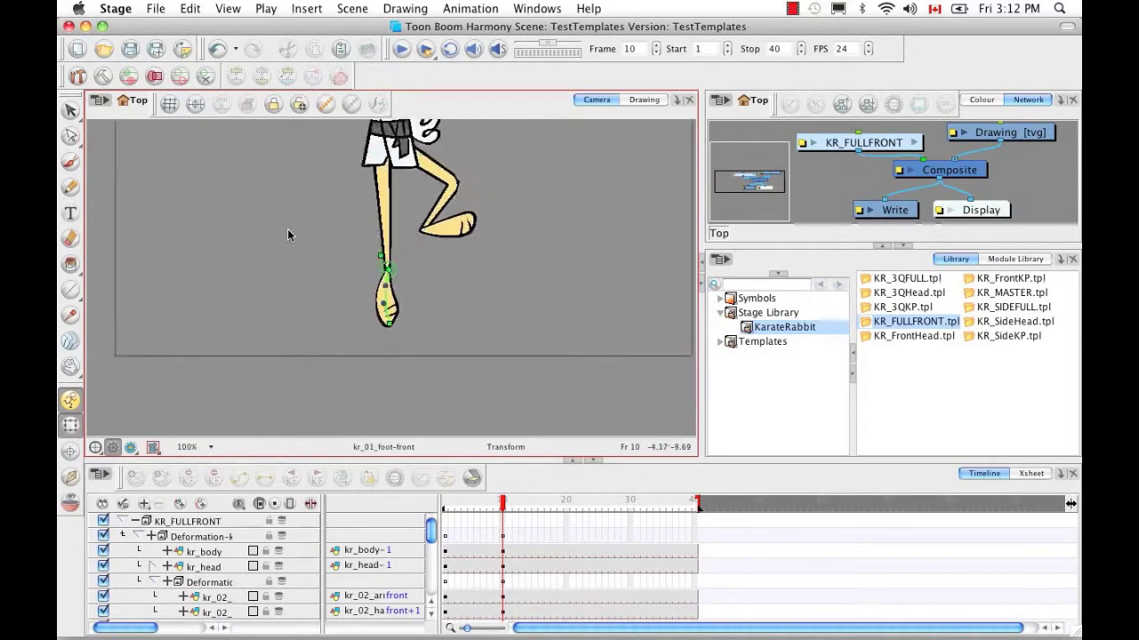
# Step: Scrub back from frame 10 to frame 1 to compare the two poses, and collapse the top-level deformation group
pyautogui.press('2')
pyautogui.press('2')
pyautogui.press('2')
pyautogui.moveTo(364, 285); pyautogui.dragTo(367, 305)
pyautogui.moveTo(502, 502); pyautogui.dragTo(463, 500)
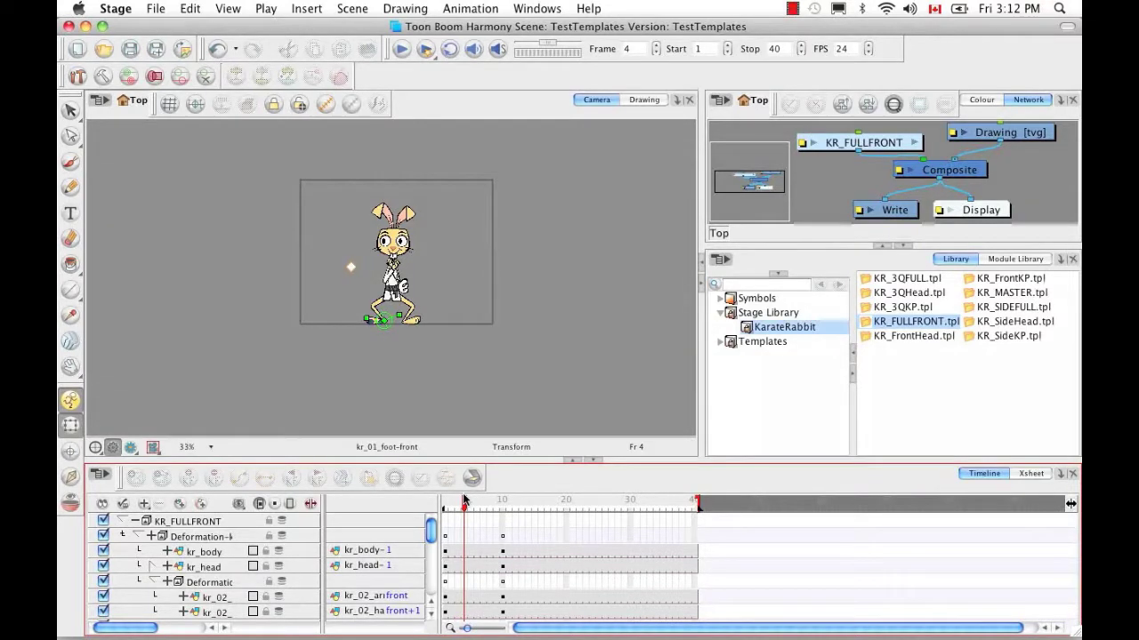
pyautogui.click(445, 502)
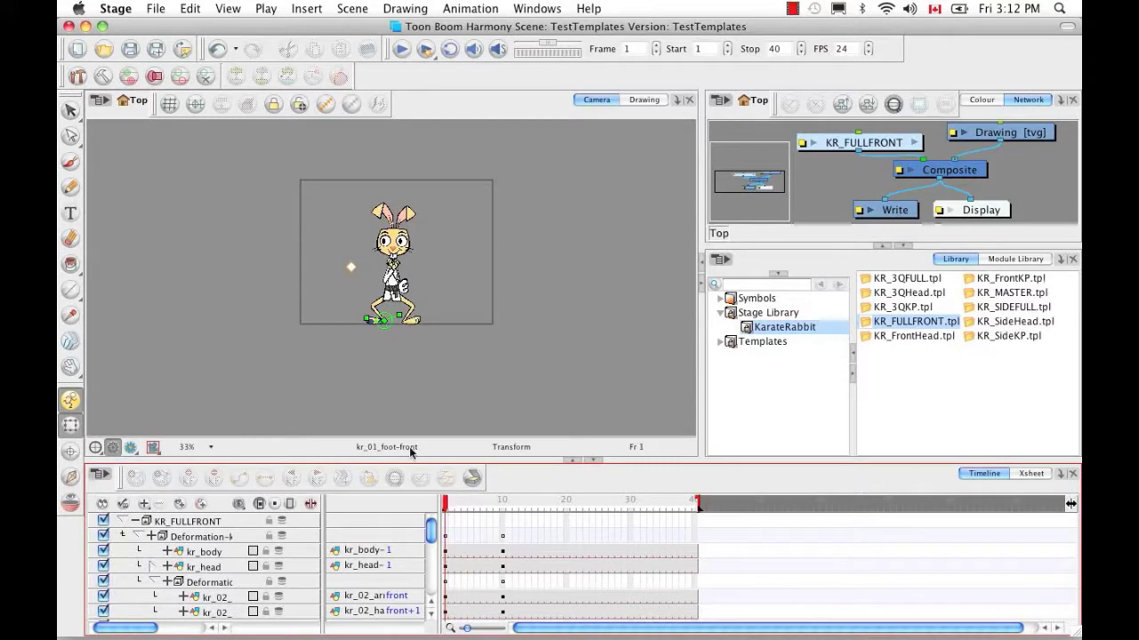
pyautogui.click(141, 536)
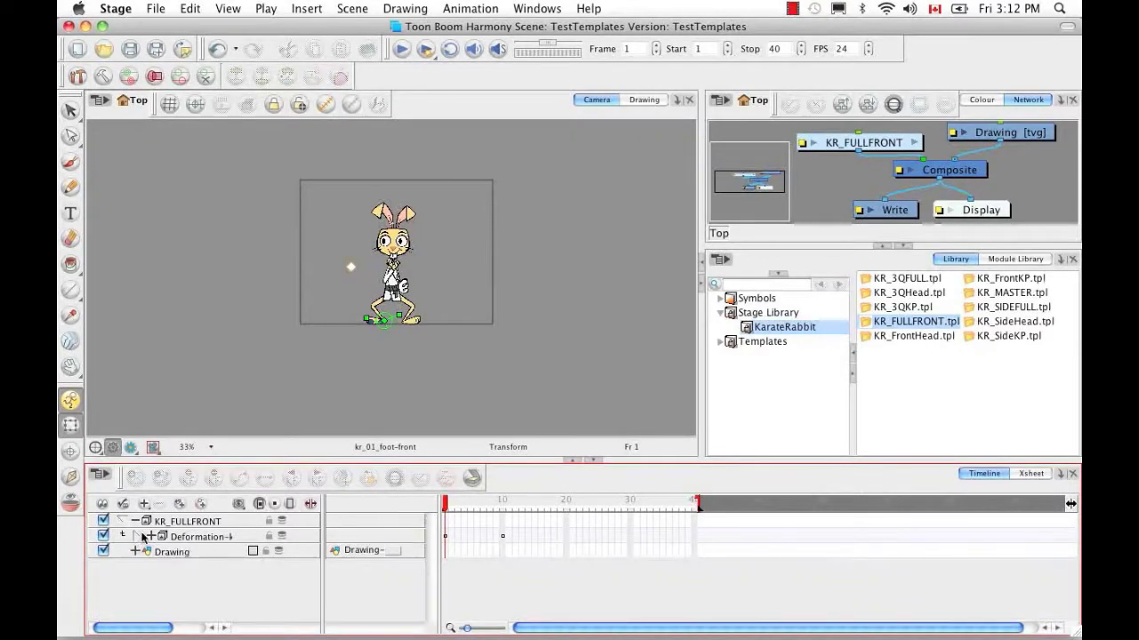
# Step: Set a motion keyframe at frame 1 on the collapsed deformation group, expand the group and scrub to frame 10 to check the movement
pyautogui.click(442, 537)
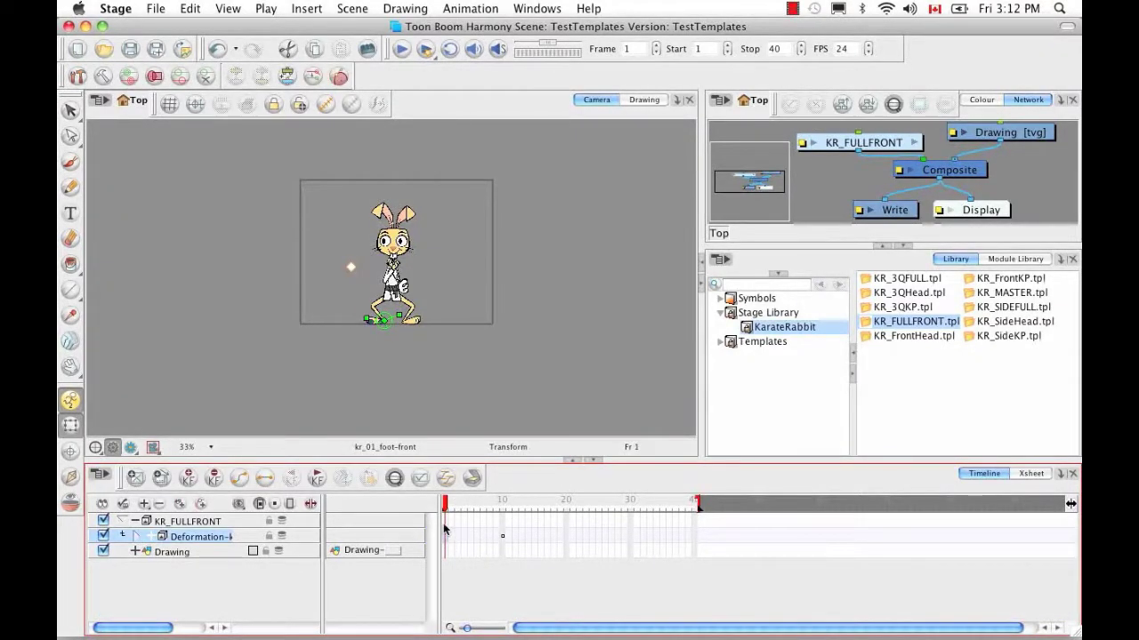
pyautogui.rightClick(447, 538)
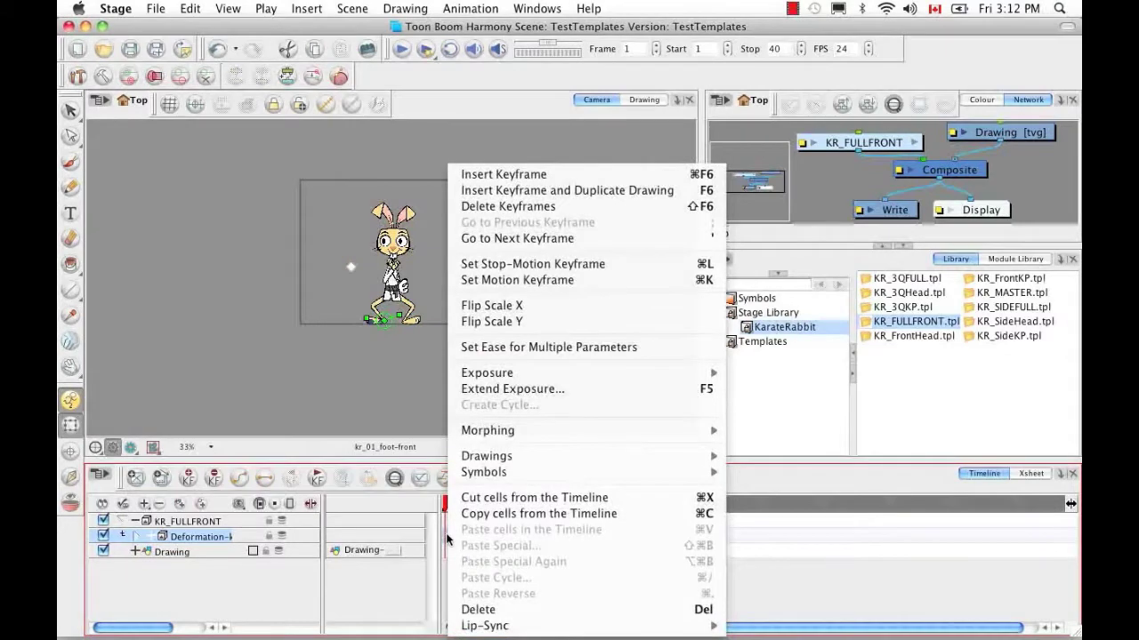
pyautogui.click(519, 279)
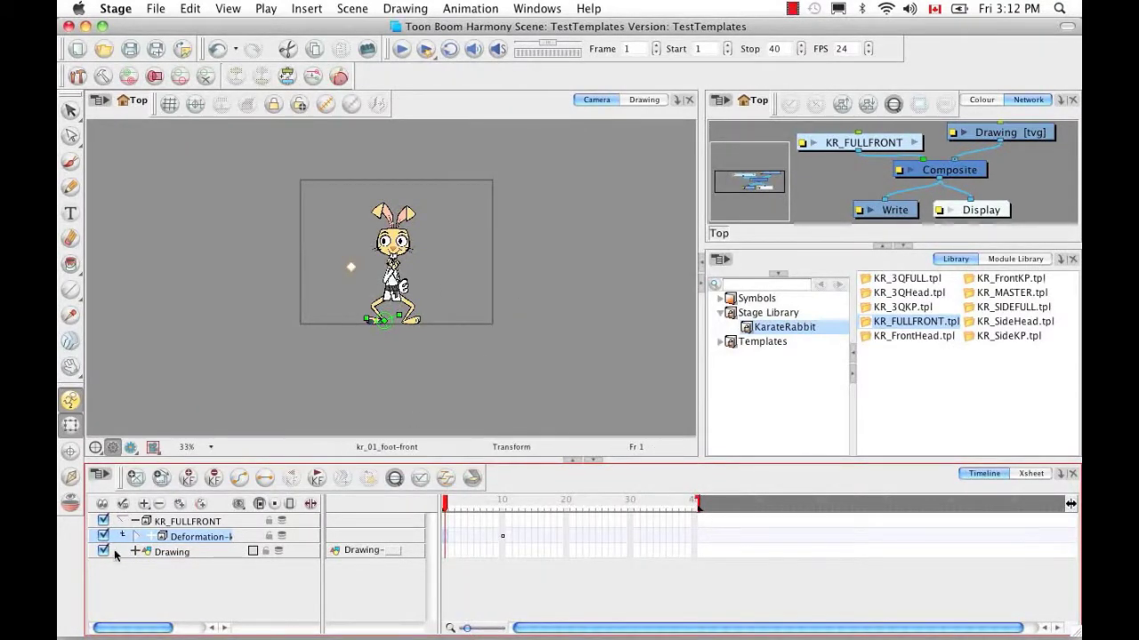
pyautogui.click(137, 537)
pyautogui.moveTo(445, 504); pyautogui.dragTo(503, 503)
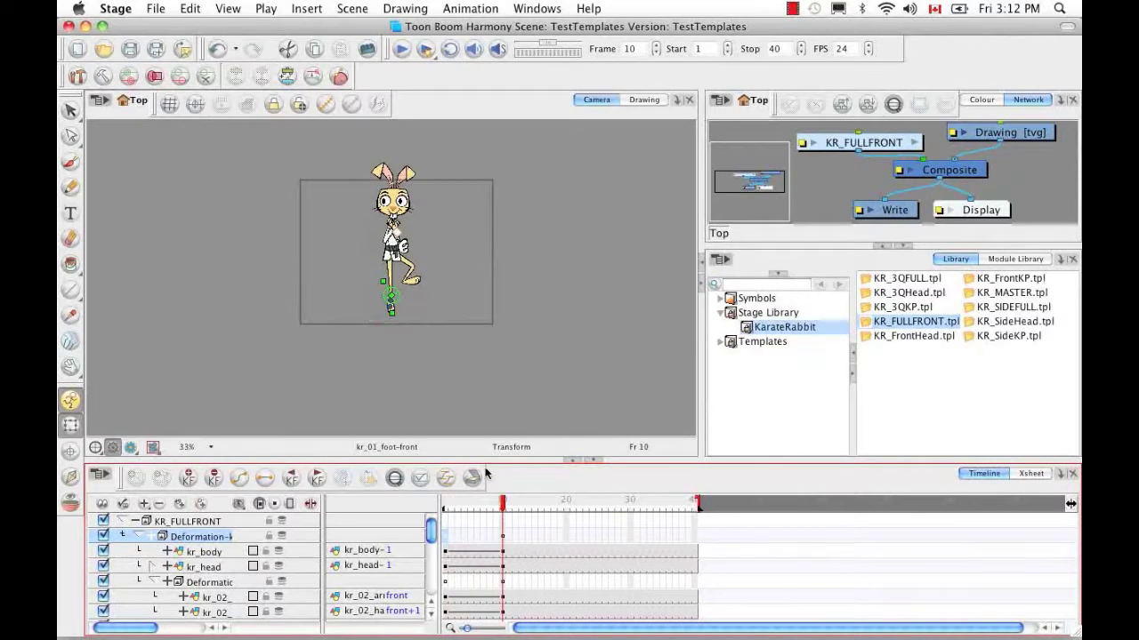
# Step: Select the kr_01_arm drawing at frame 10 and display its deformation controls
pyautogui.press('2')
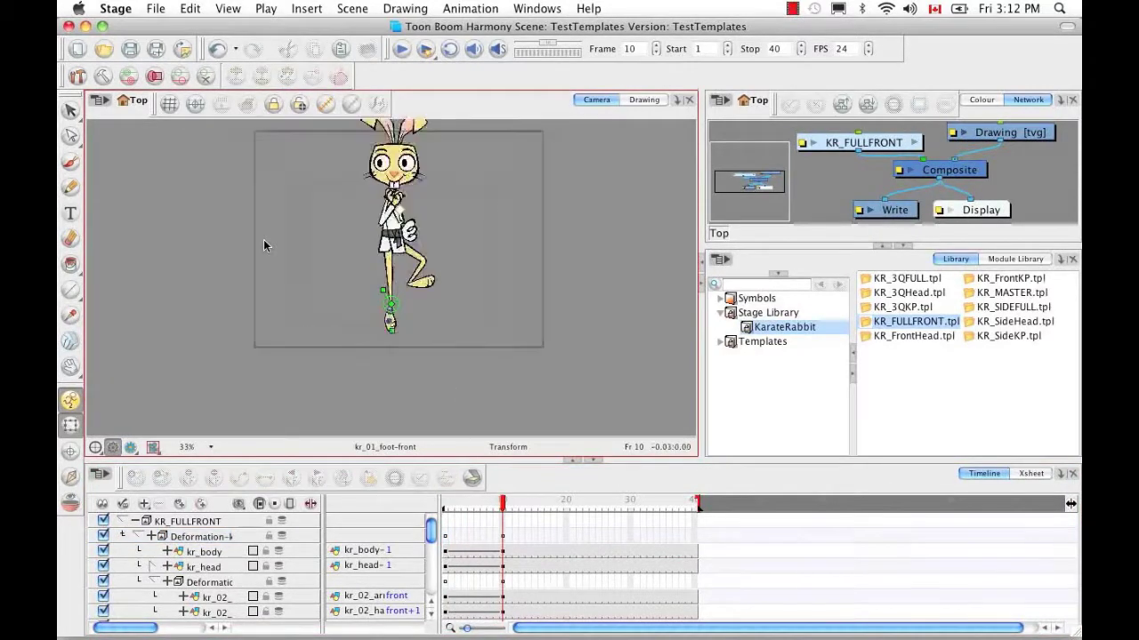
pyautogui.press('2')
pyautogui.press('2')
pyautogui.press('2')
pyautogui.press('2')
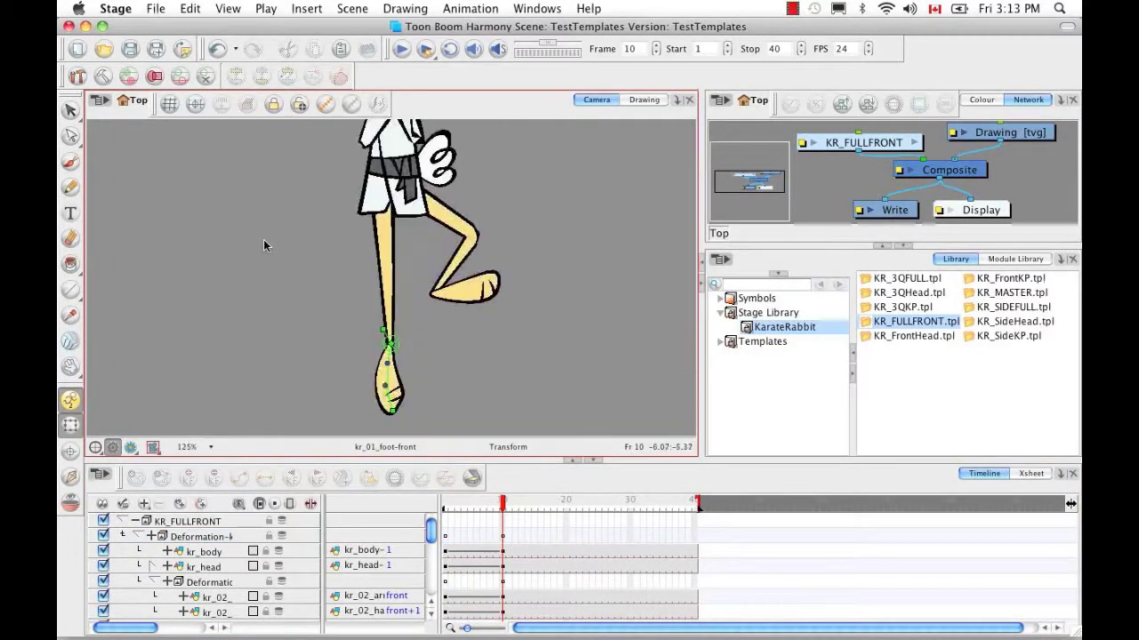
pyautogui.press('space')
pyautogui.moveTo(422, 280); pyautogui.dragTo(446, 430)
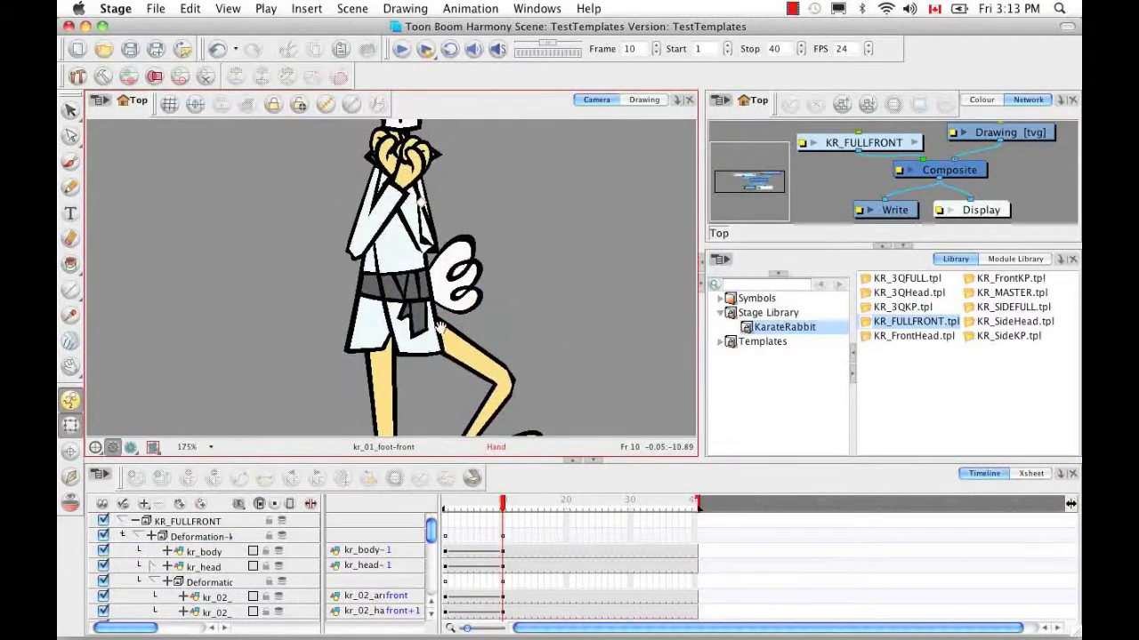
pyautogui.moveTo(390, 185); pyautogui.dragTo(381, 251)
pyautogui.click(379, 253)
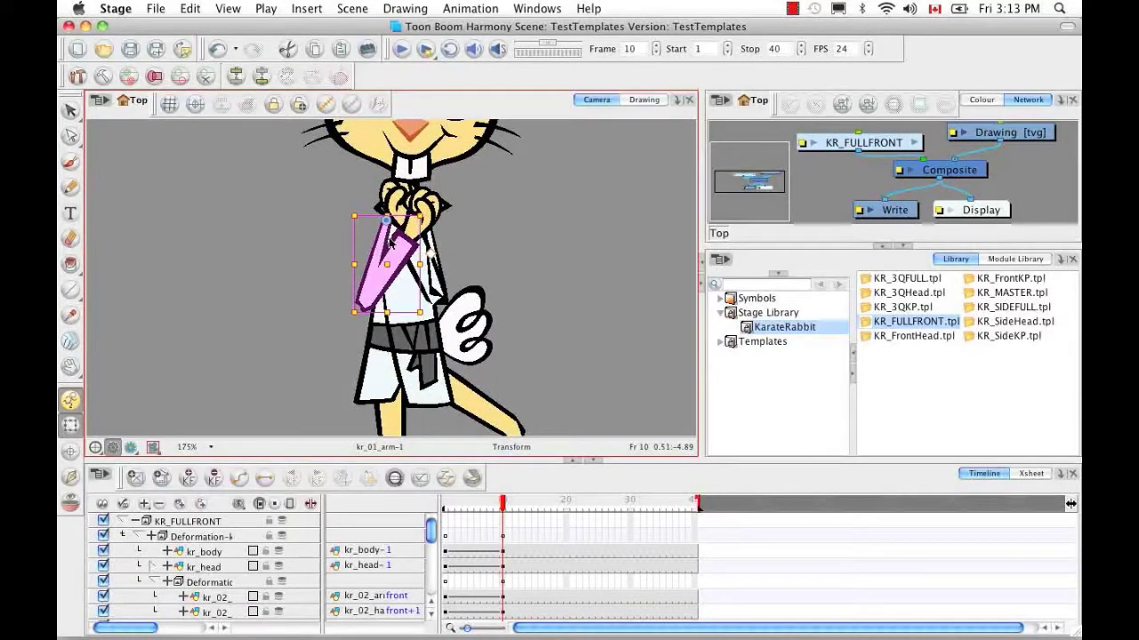
pyautogui.press('b')
pyautogui.click(396, 235)
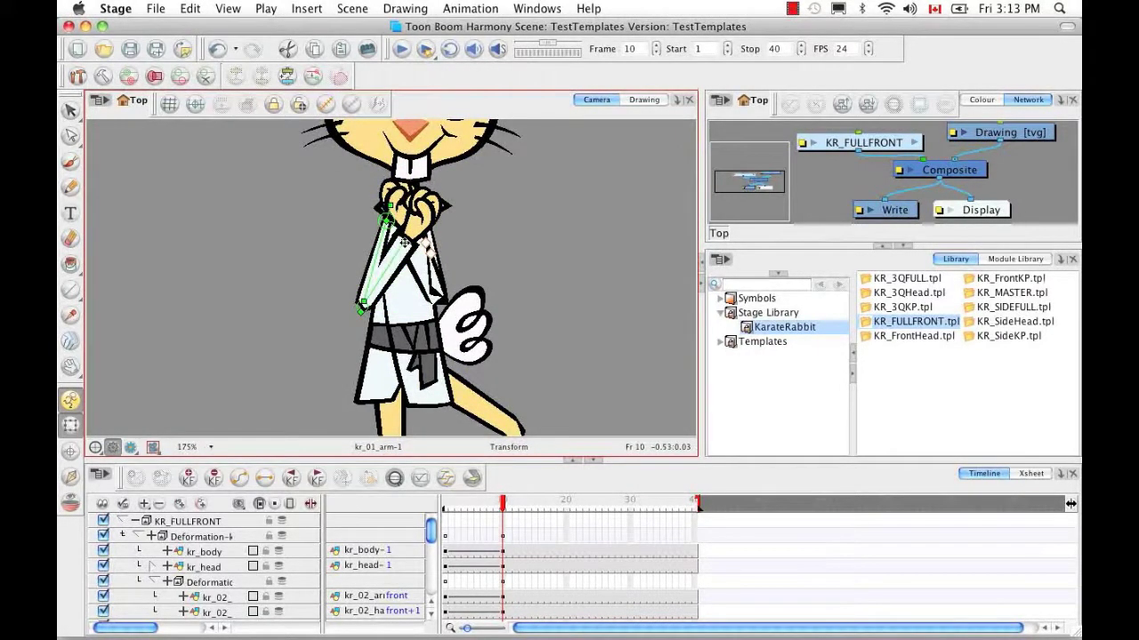
# Step: Straighten kr_01_arm so it hangs down beside the body, and rotate it slightly closer to the body from the shoulder
pyautogui.moveTo(401, 249); pyautogui.dragTo(348, 366)
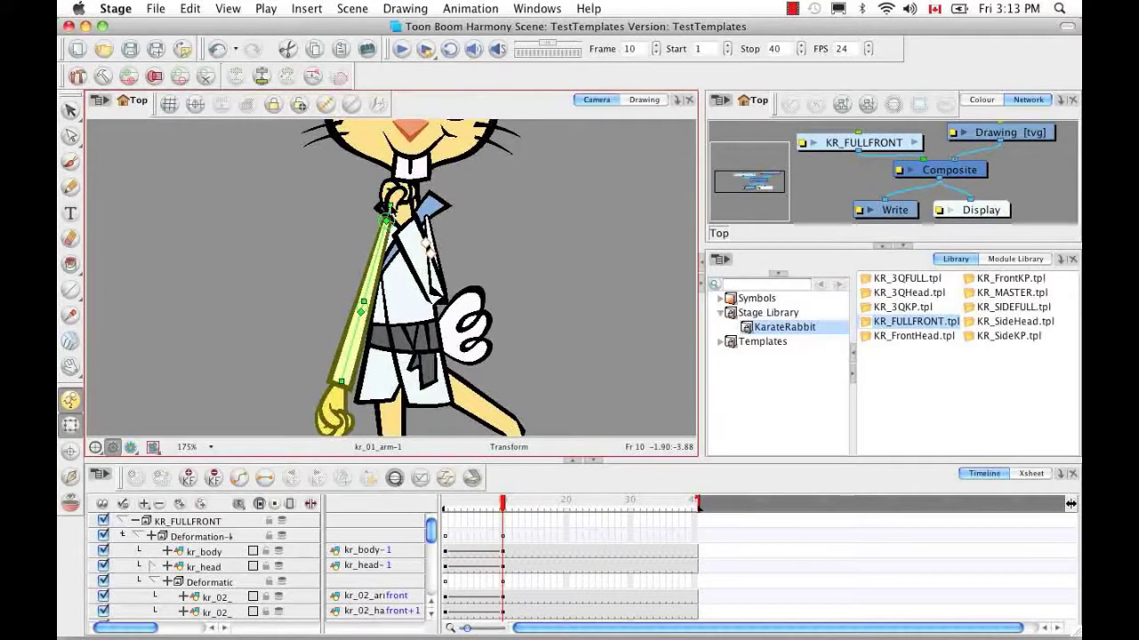
pyautogui.moveTo(387, 205); pyautogui.dragTo(388, 206)
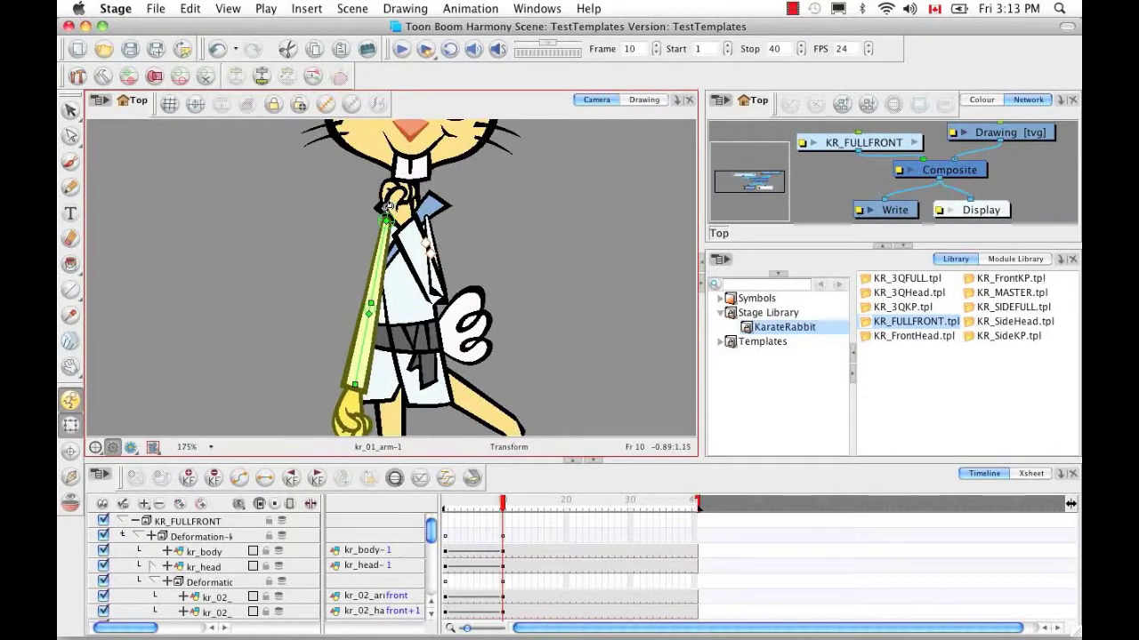
pyautogui.press('space')
pyautogui.moveTo(447, 355); pyautogui.dragTo(459, 303)
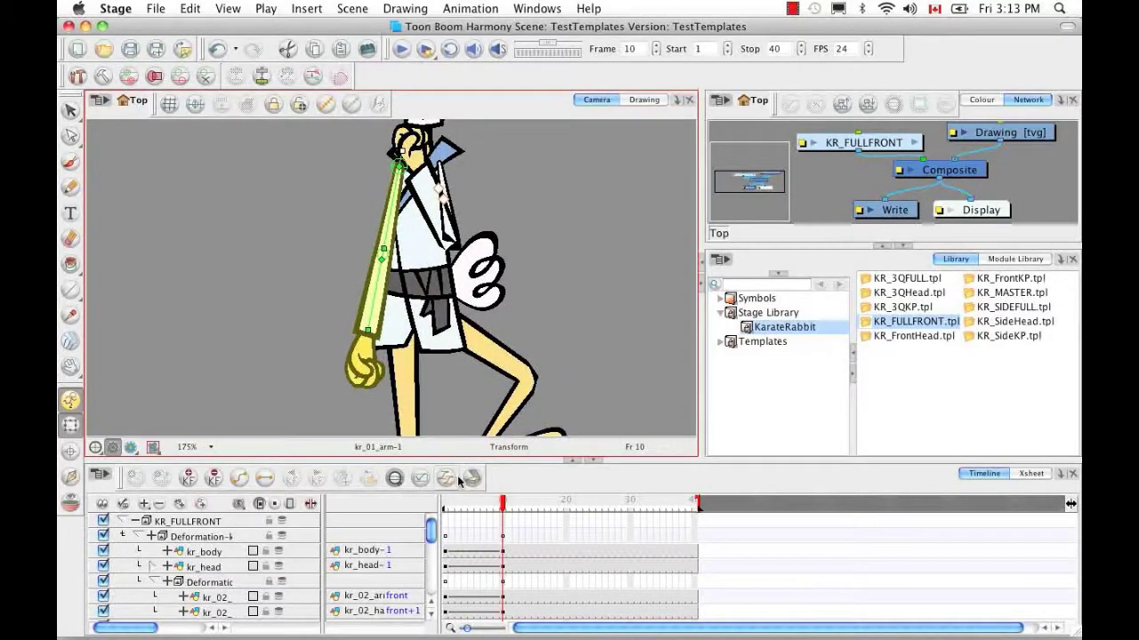
# Step: Locate kr_01_arm in the timeline, expand its parameters and set its Position z to 0.000 at frame 10
pyautogui.click(316, 361)
pyautogui.click(367, 321)
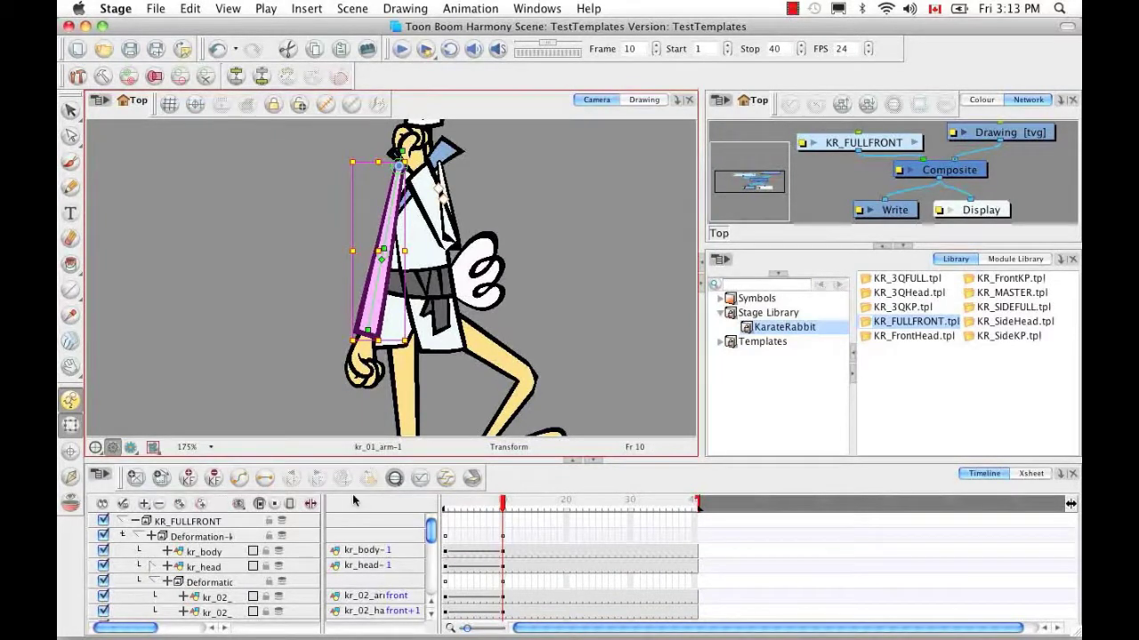
pyautogui.click(394, 479)
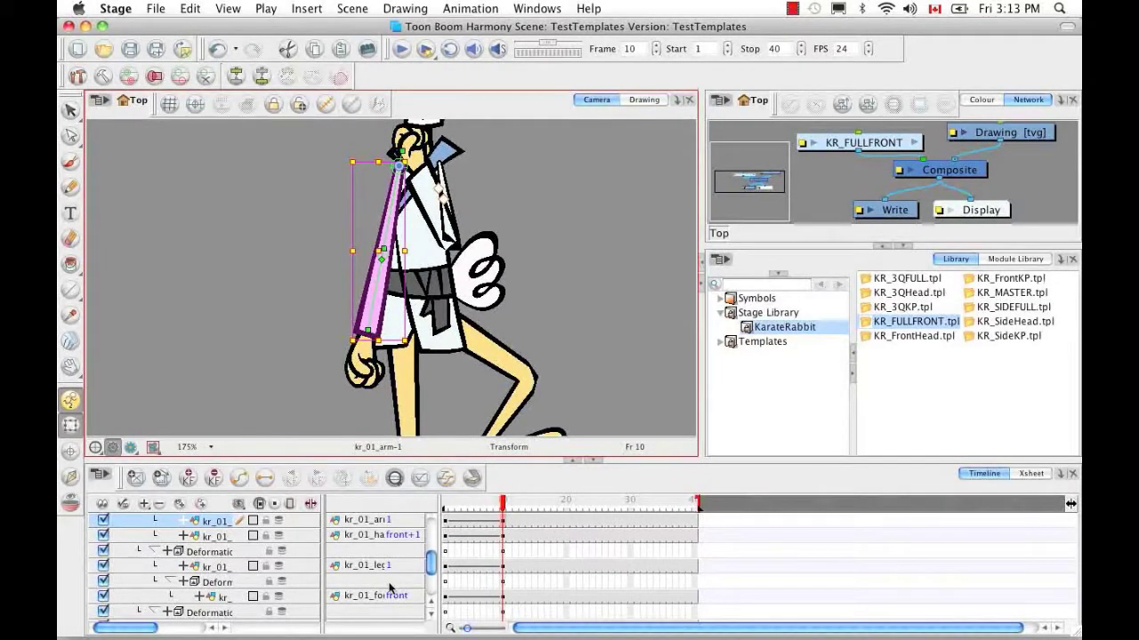
pyautogui.click(431, 604)
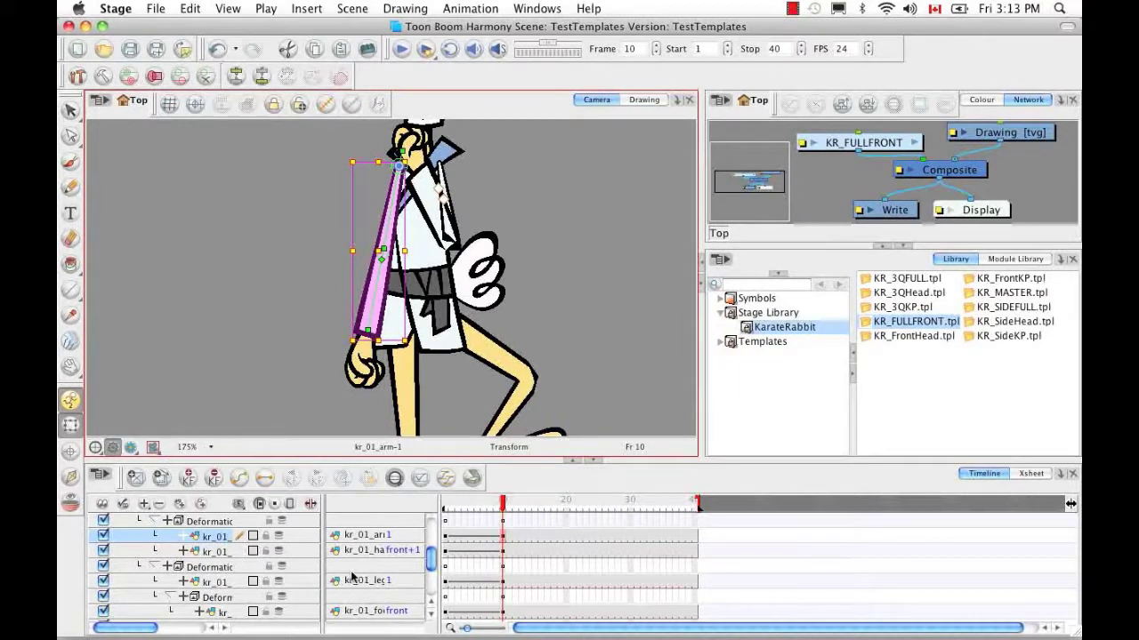
pyautogui.click(183, 536)
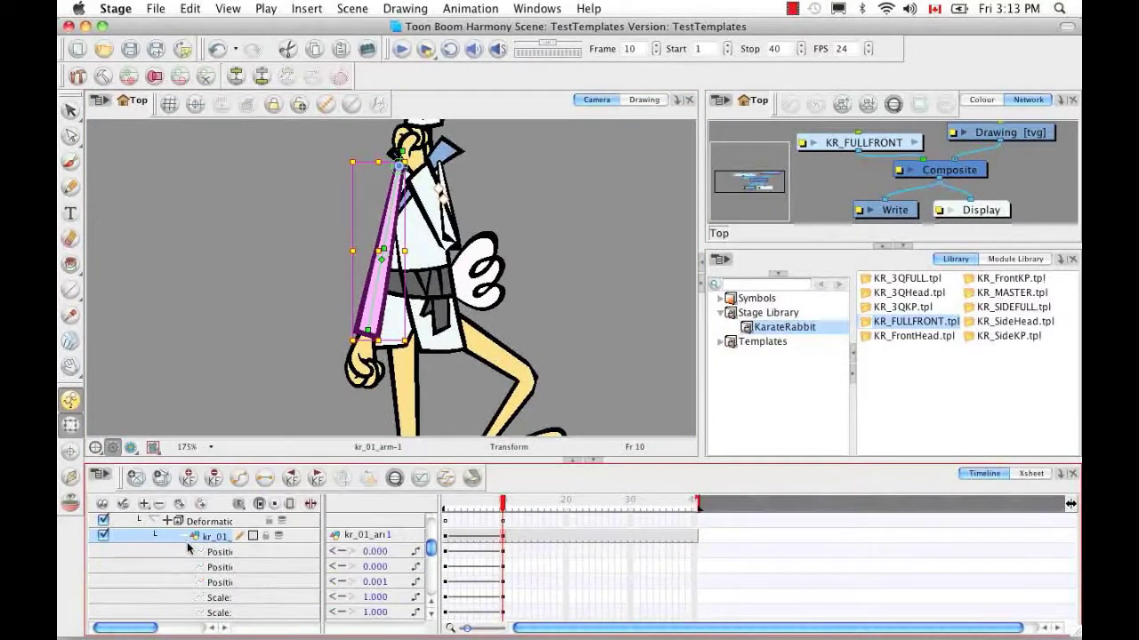
pyautogui.moveTo(153, 627); pyautogui.dragTo(185, 625)
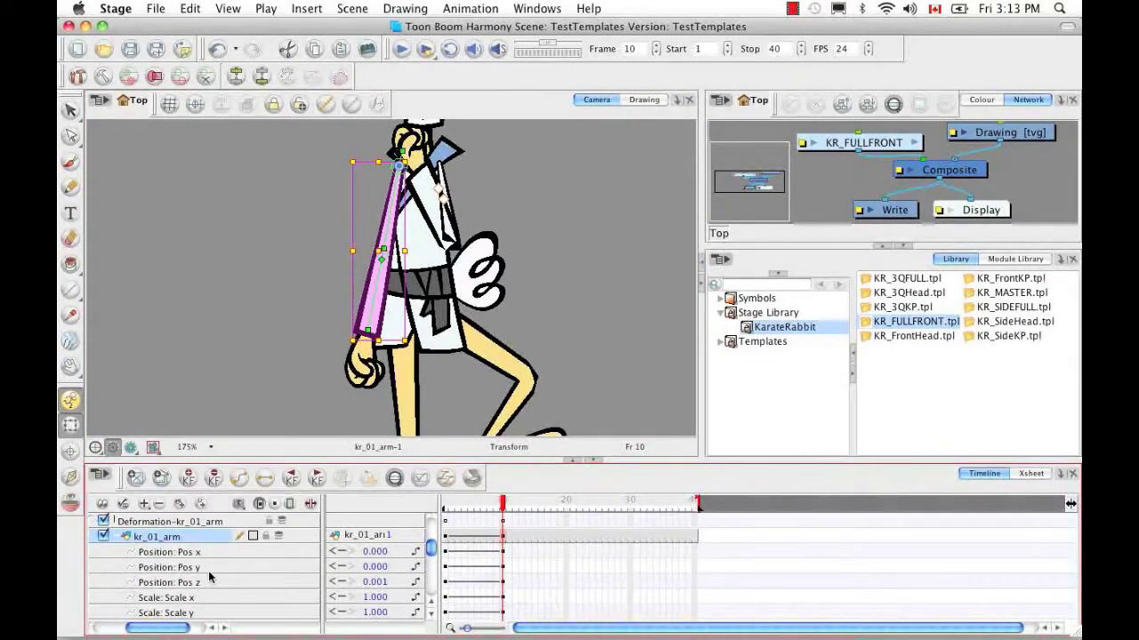
pyautogui.click(377, 583)
pyautogui.write('0')
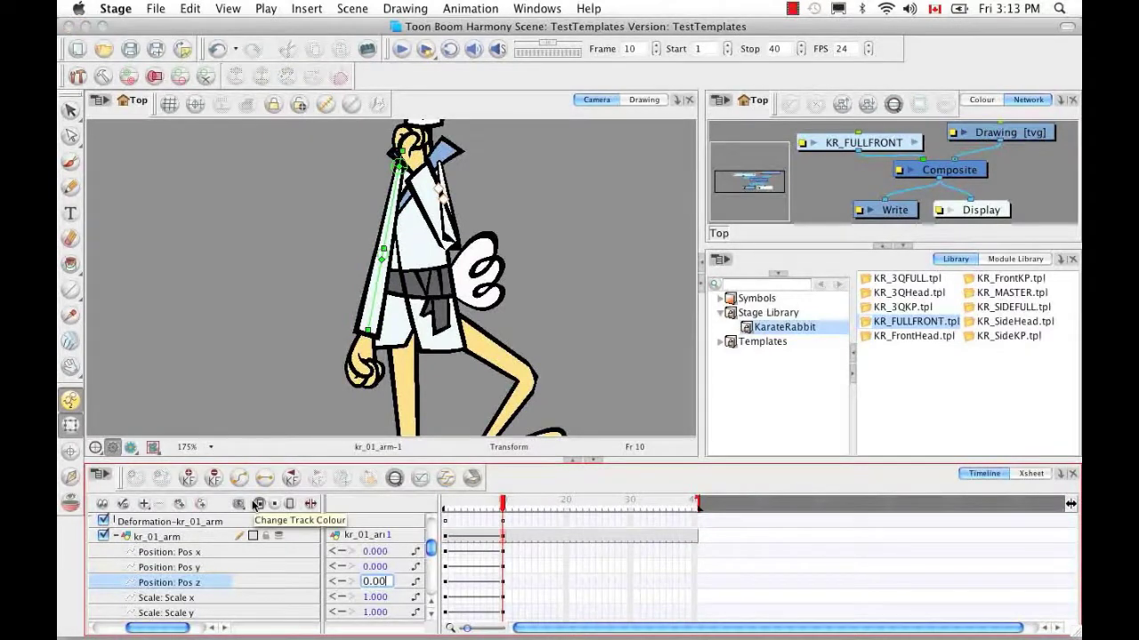
pyautogui.write('.00')
pyautogui.press('Return')
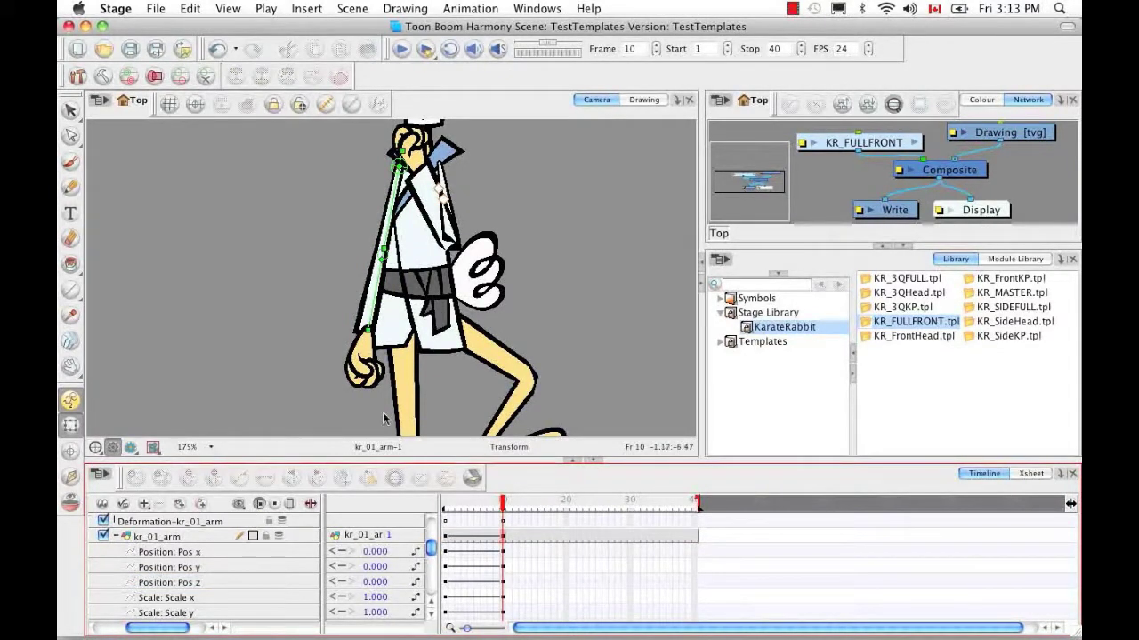
# Step: Expand the kr_01_hand parameters and set the hand's Position z to 0.000 at frame 10
pyautogui.click(434, 620)
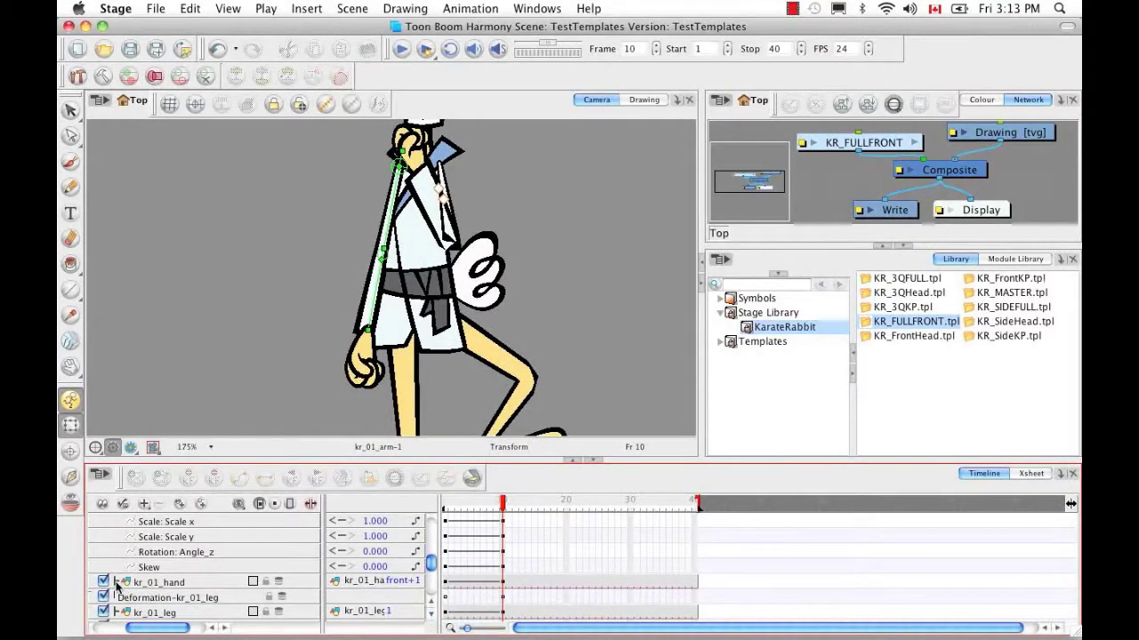
pyautogui.click(115, 584)
pyautogui.click(434, 618)
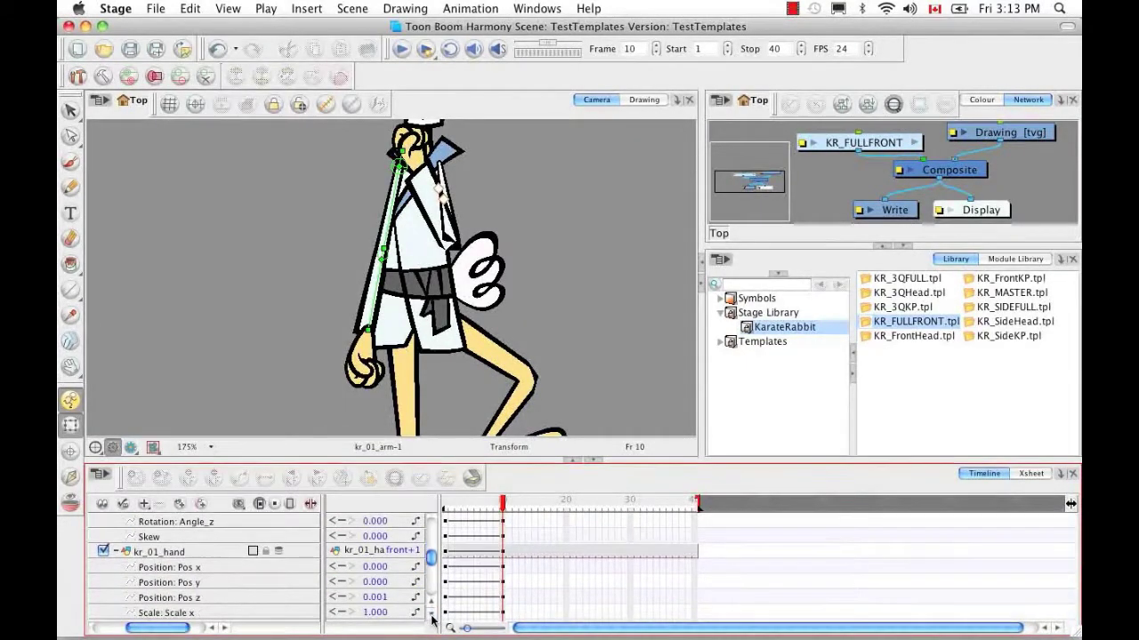
pyautogui.click(434, 617)
pyautogui.click(376, 582)
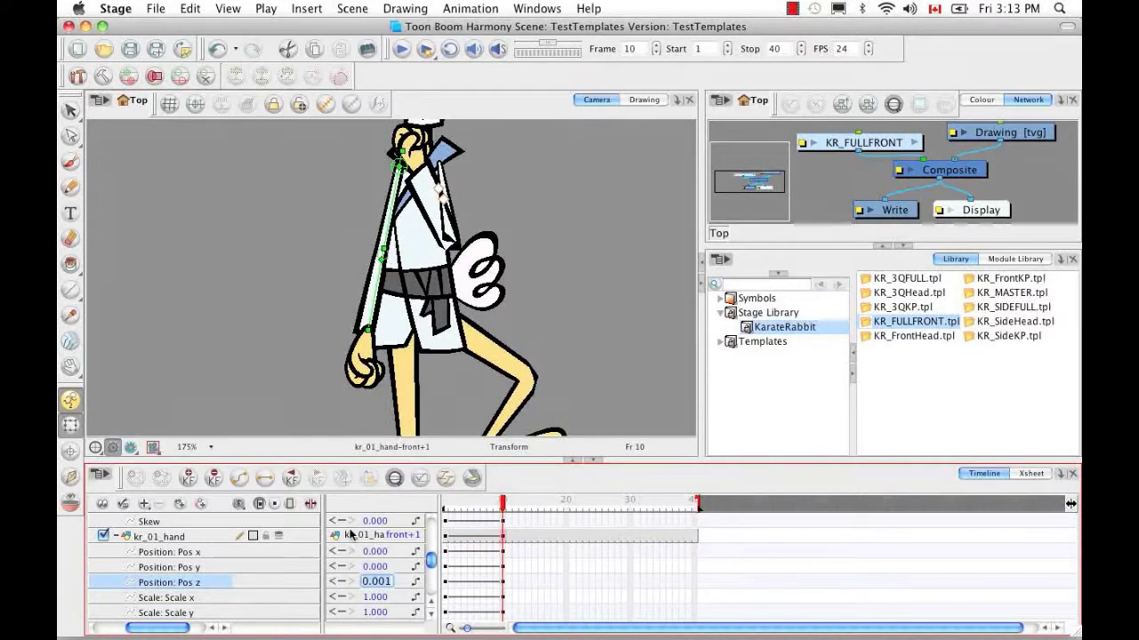
pyautogui.write('0.')
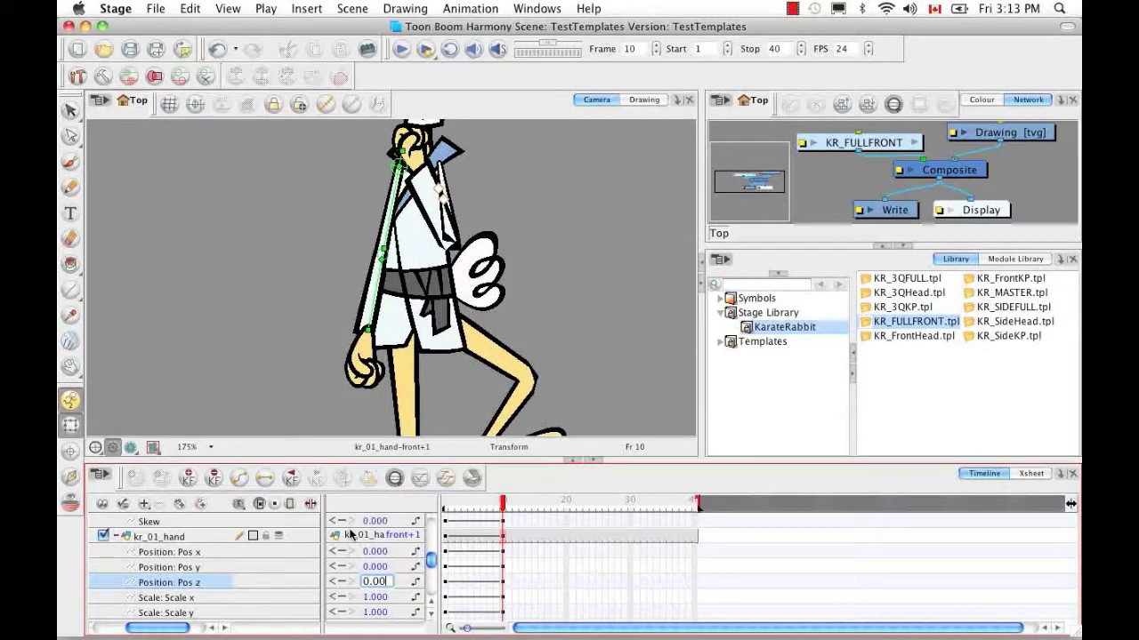
pyautogui.write('00')
pyautogui.press('Return')
# Step: Swap the kr_01_hand drawing to the open hand named front, and rotate it to line up with the lowered arm
pyautogui.moveTo(402, 538); pyautogui.dragTo(388, 537)
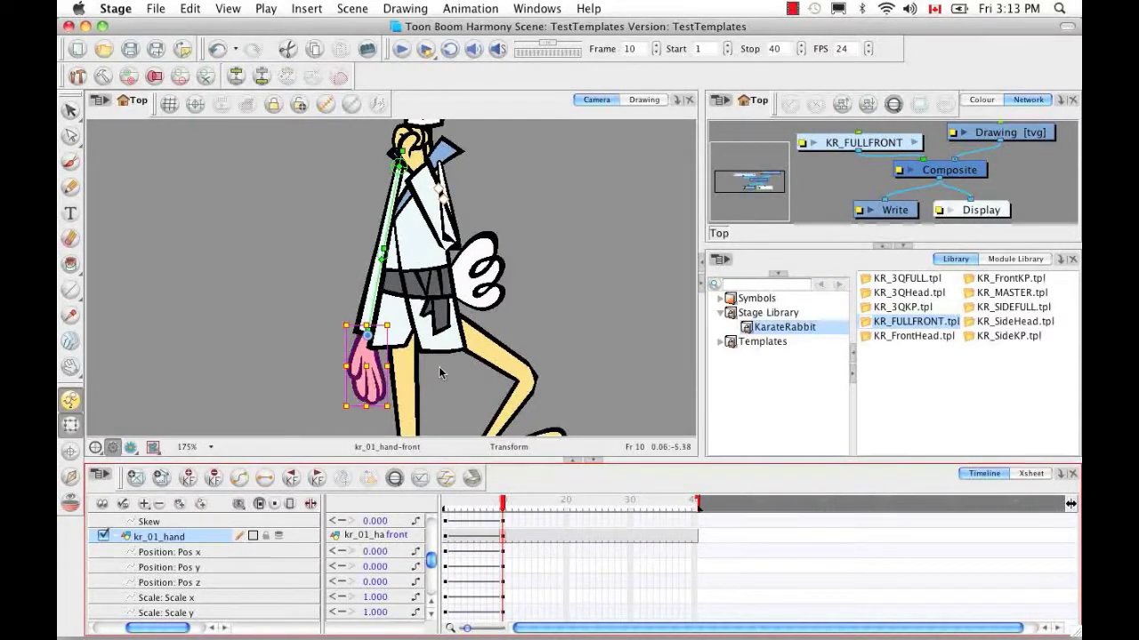
pyautogui.moveTo(398, 327)
pyautogui.mouseDown()
pyautogui.moveTo(385, 330)
pyautogui.moveTo(401, 331)
pyautogui.mouseUp()
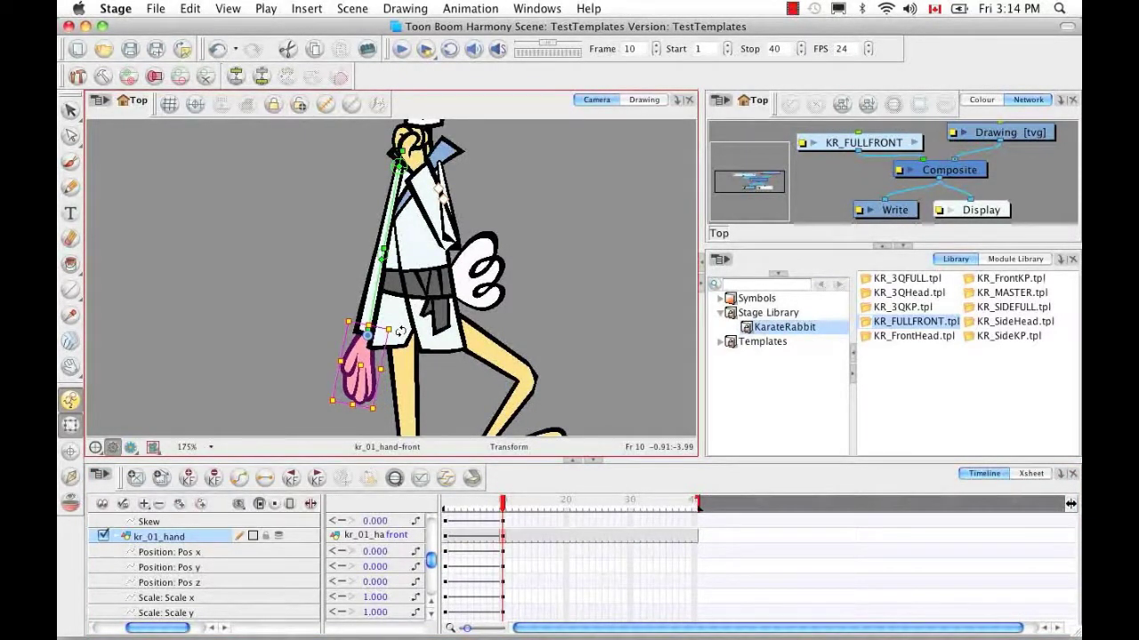
pyautogui.click(528, 274)
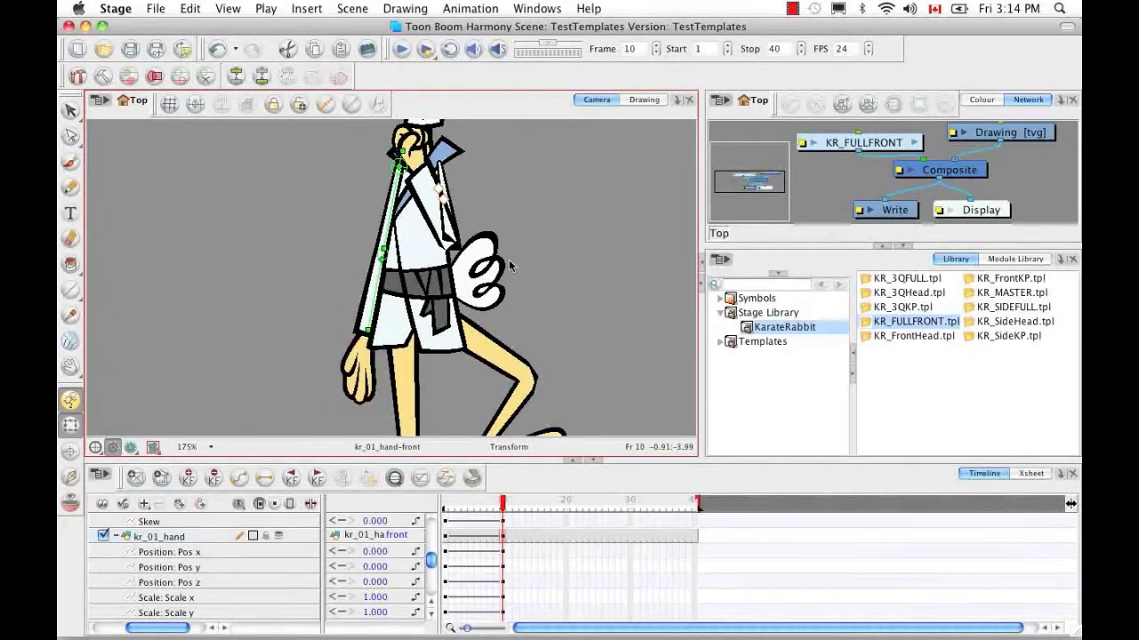
# Step: Display the deformation controls of kr_02_arm and straighten the arm downward so the fist hangs beside the hip
pyautogui.click(443, 182)
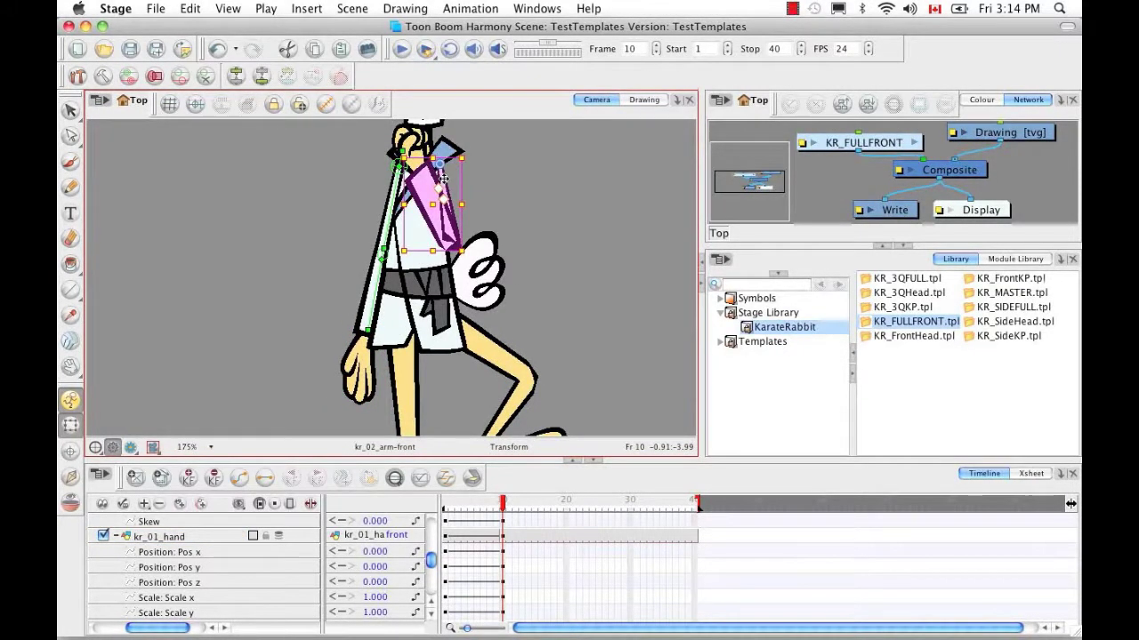
pyautogui.press('Escape')
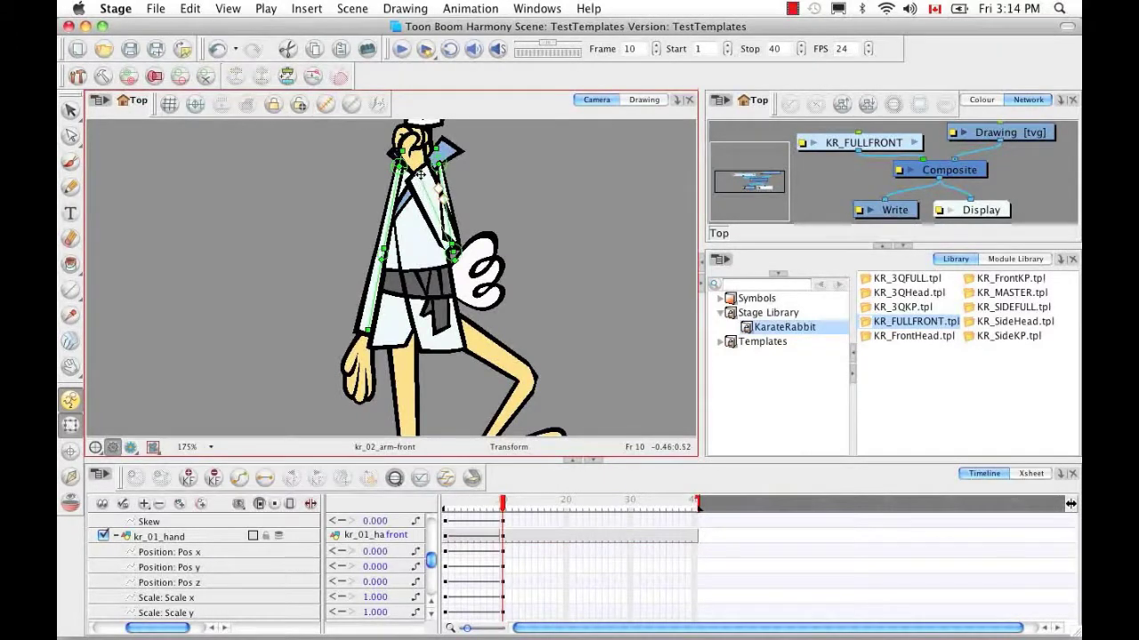
pyautogui.moveTo(425, 184); pyautogui.dragTo(472, 329)
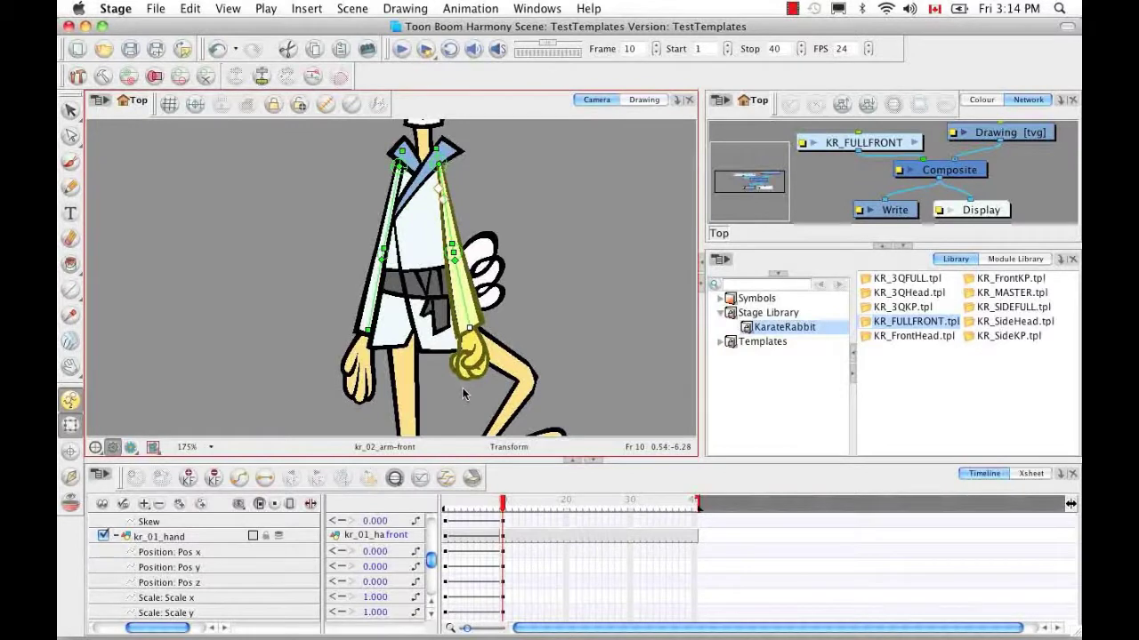
pyautogui.click(503, 322)
# Step: Locate kr_02_arm in the timeline and collapse the kr_01_arm and kr_01_hand parameters
pyautogui.click(476, 320)
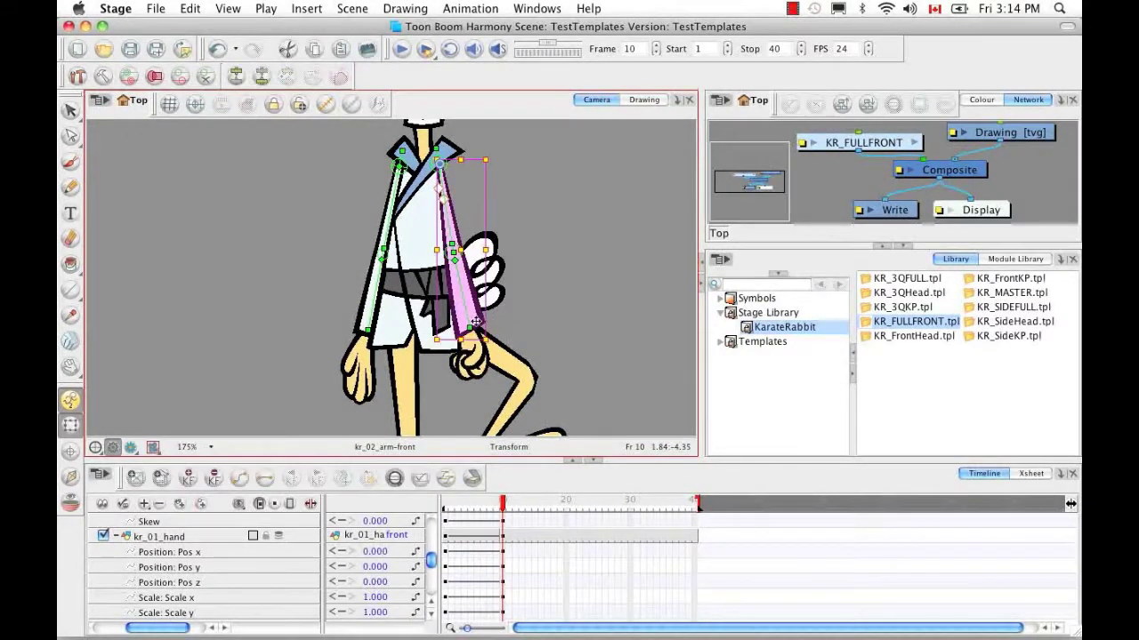
pyautogui.click(394, 481)
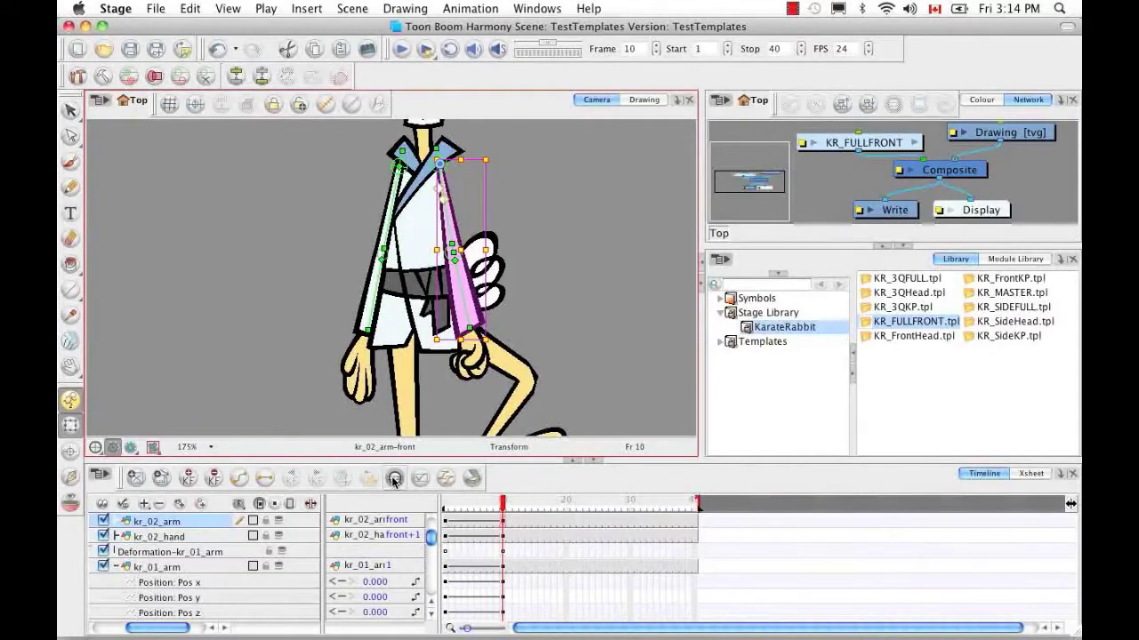
pyautogui.click(116, 567)
pyautogui.moveTo(154, 628); pyautogui.dragTo(141, 631)
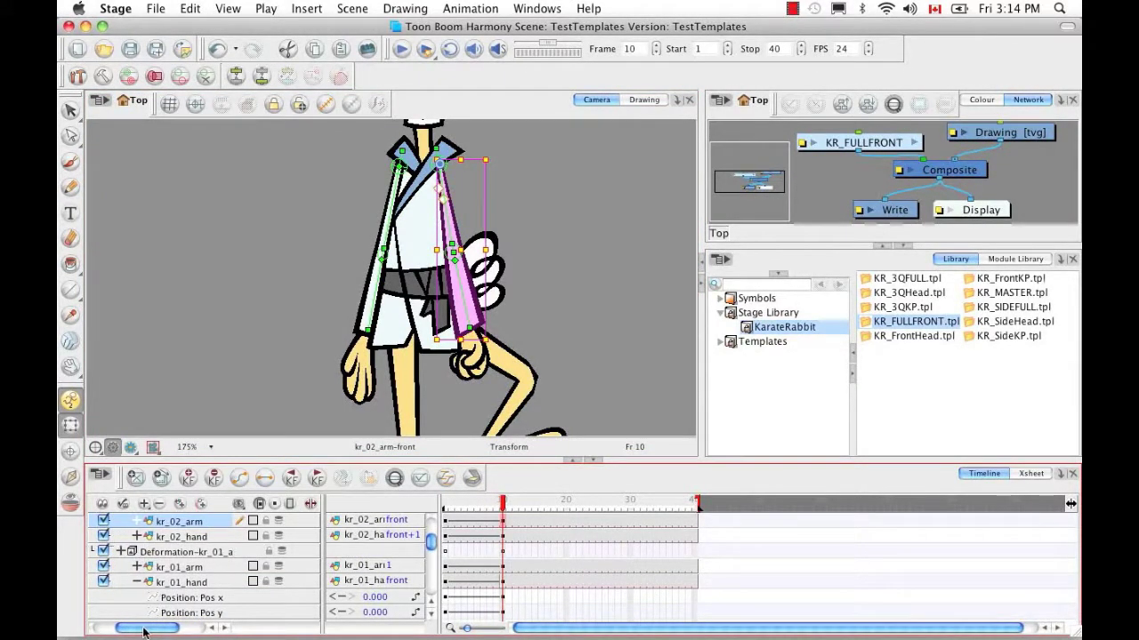
pyautogui.click(136, 582)
# Step: Expand the kr_02_arm parameters and set the arm's Position z to -0.001 at frame 10
pyautogui.click(136, 521)
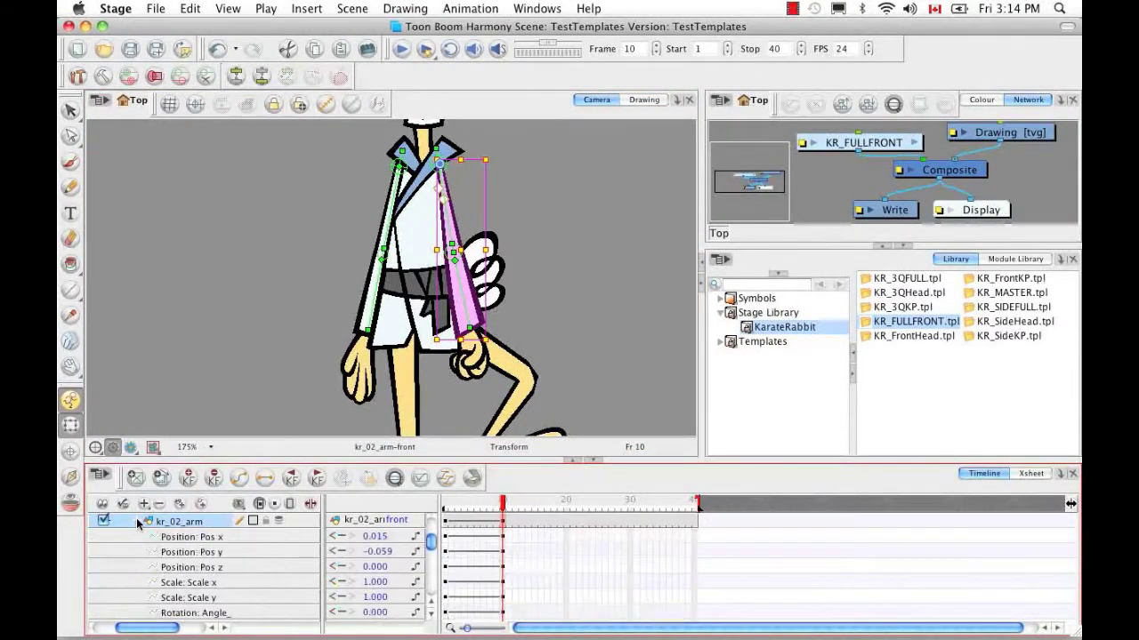
pyautogui.click(230, 568)
pyautogui.click(381, 568)
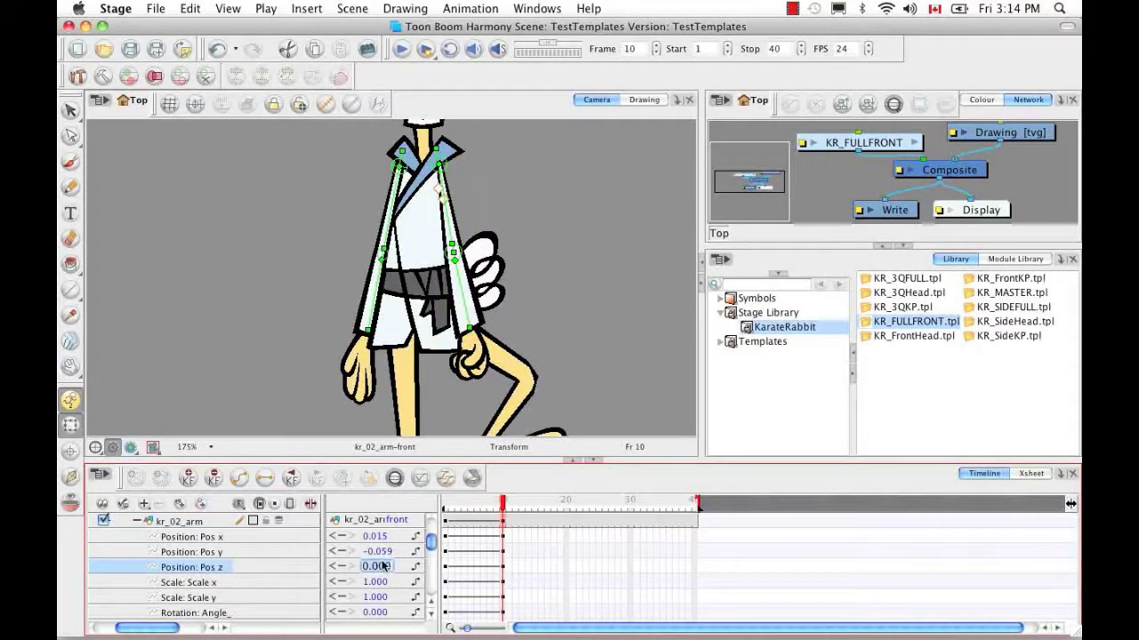
pyautogui.write('-')
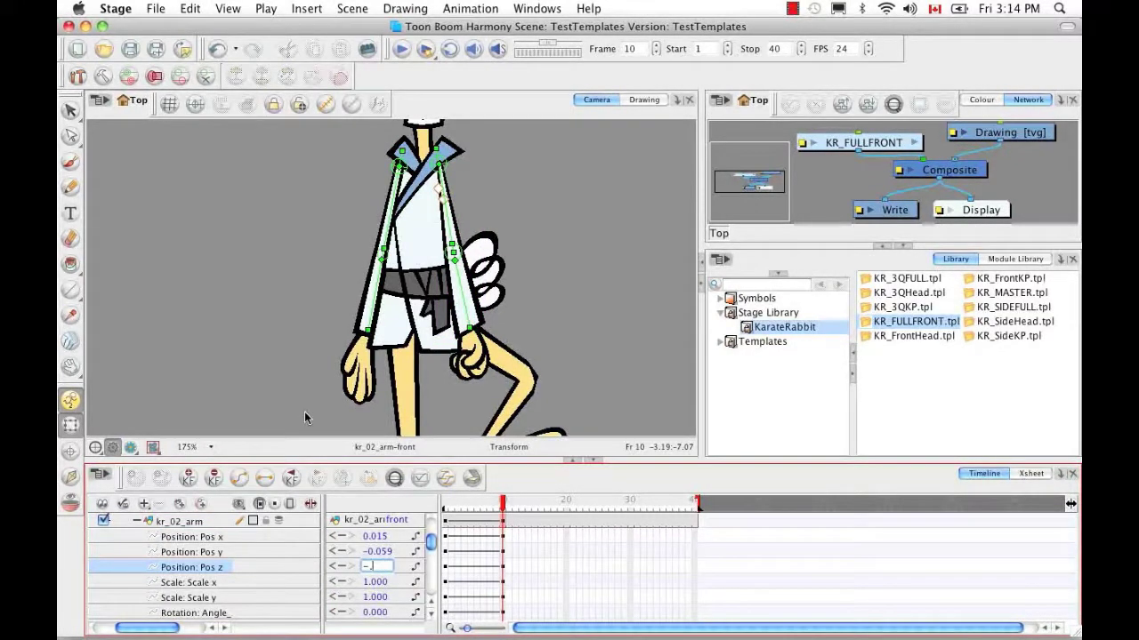
pyautogui.write('0.001')
pyautogui.press('Return')
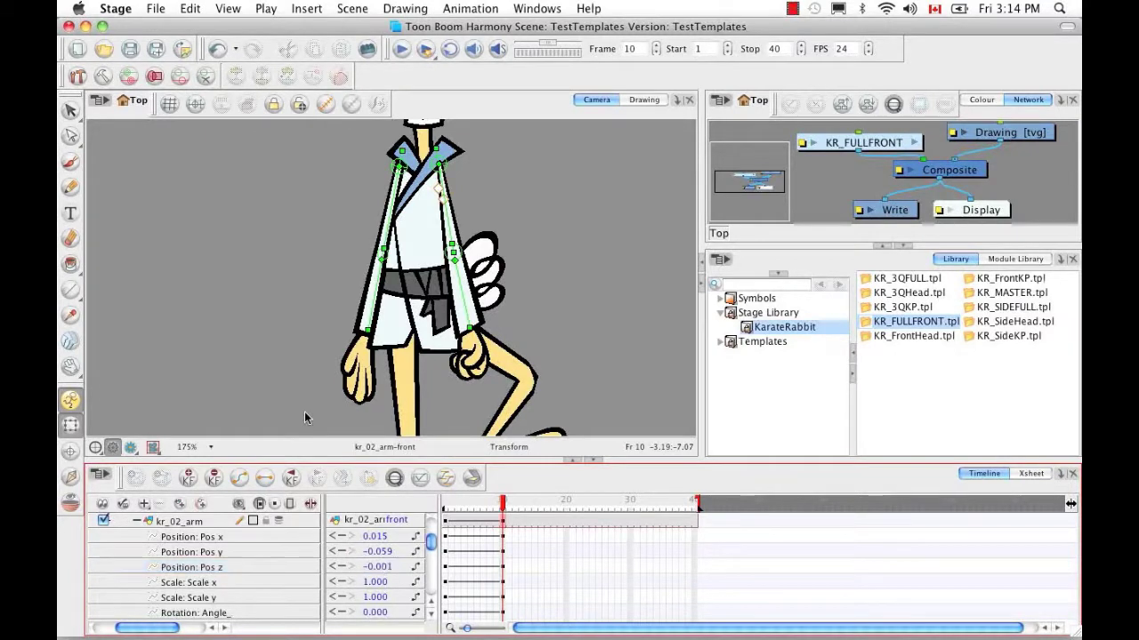
# Step: Set the Position z of kr_02_hand to -0.001 and swap its fist drawing to the open hand named front
pyautogui.click(490, 349)
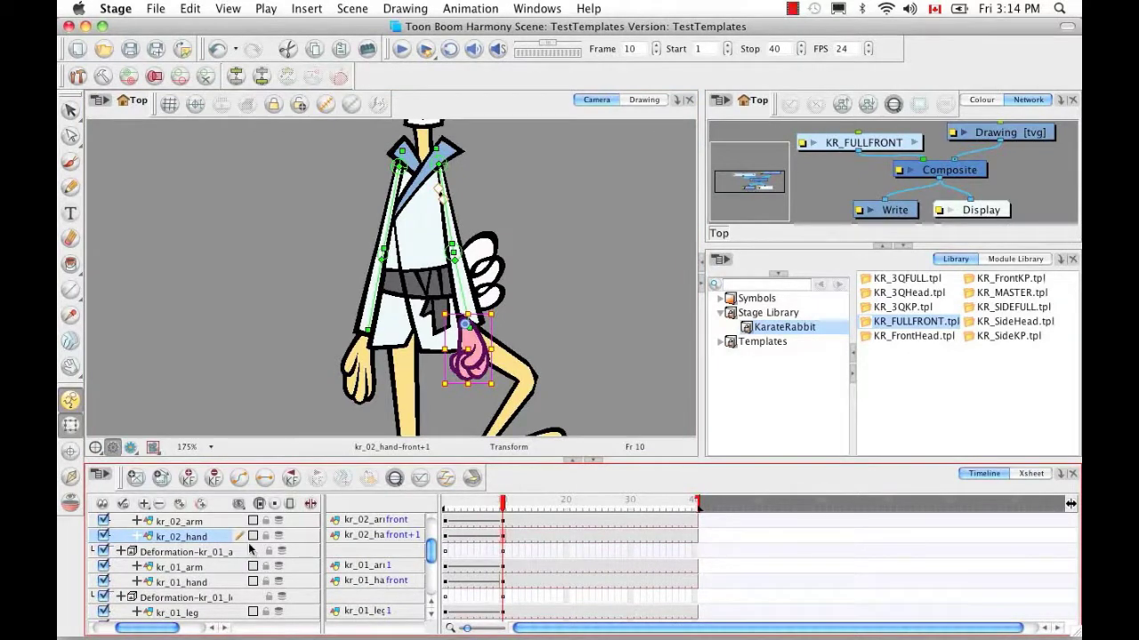
pyautogui.click(136, 537)
pyautogui.doubleClick(373, 582)
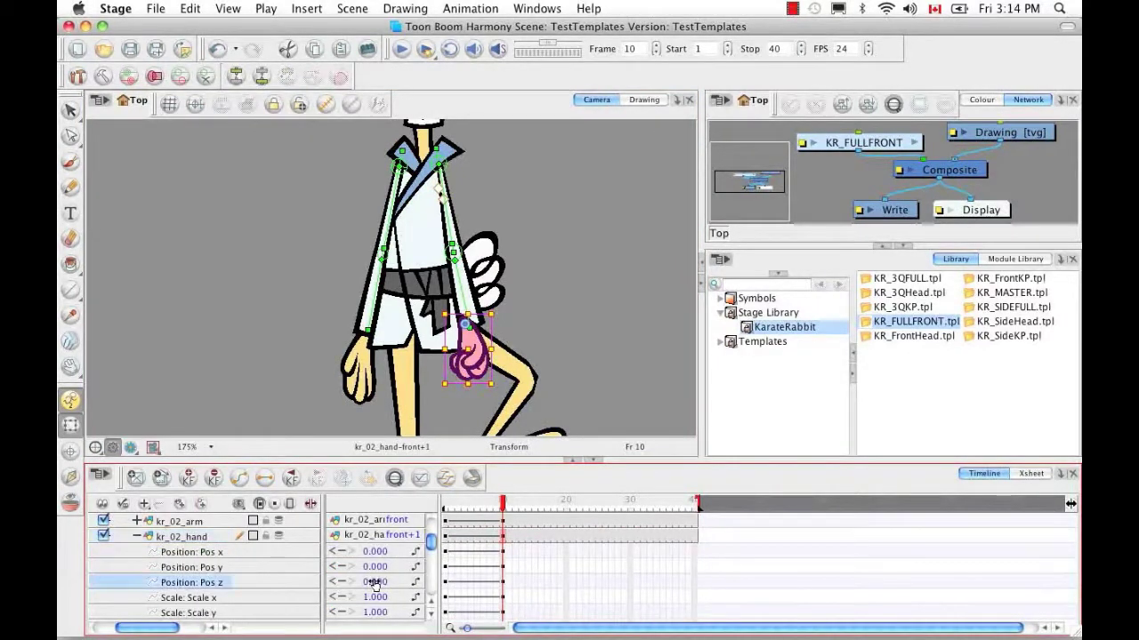
pyautogui.write('-')
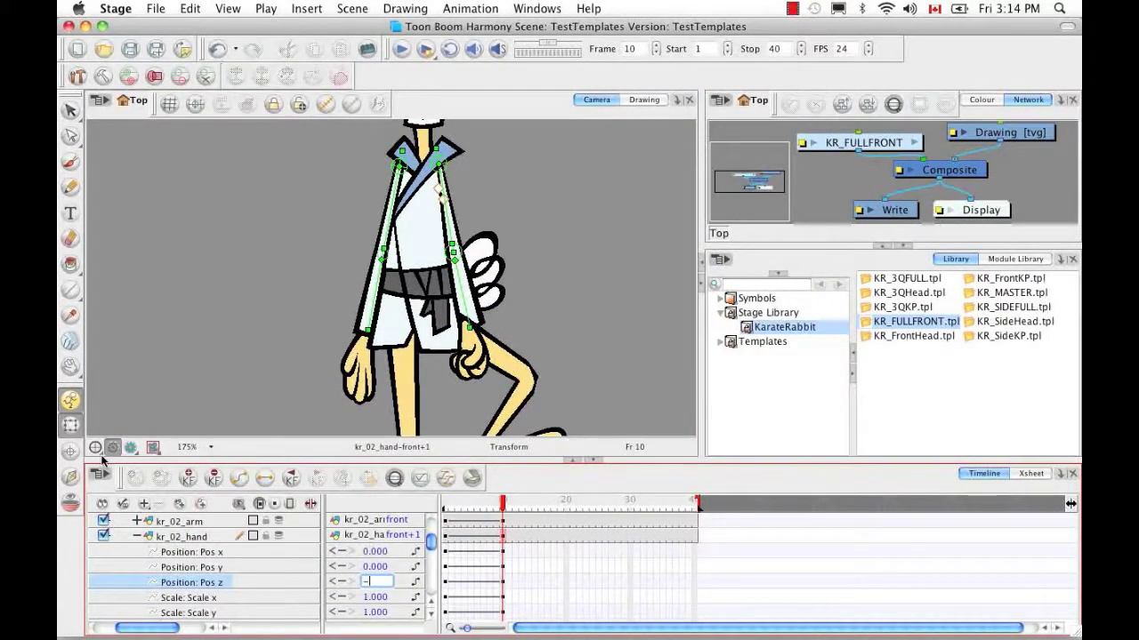
pyautogui.write('0.001')
pyautogui.press('Return')
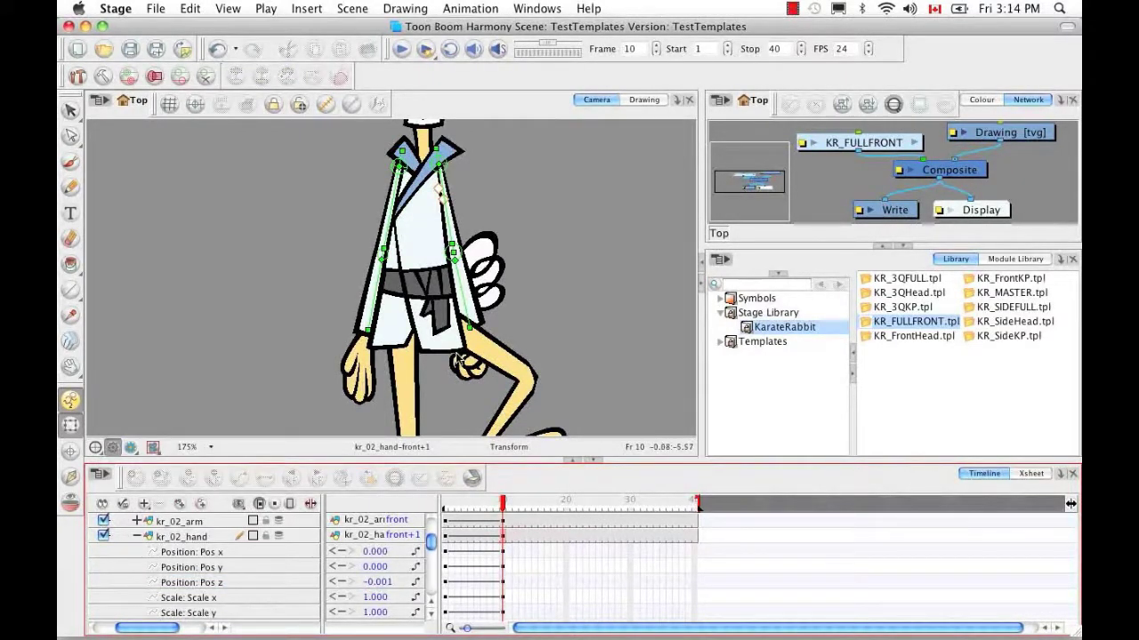
pyautogui.click(395, 534)
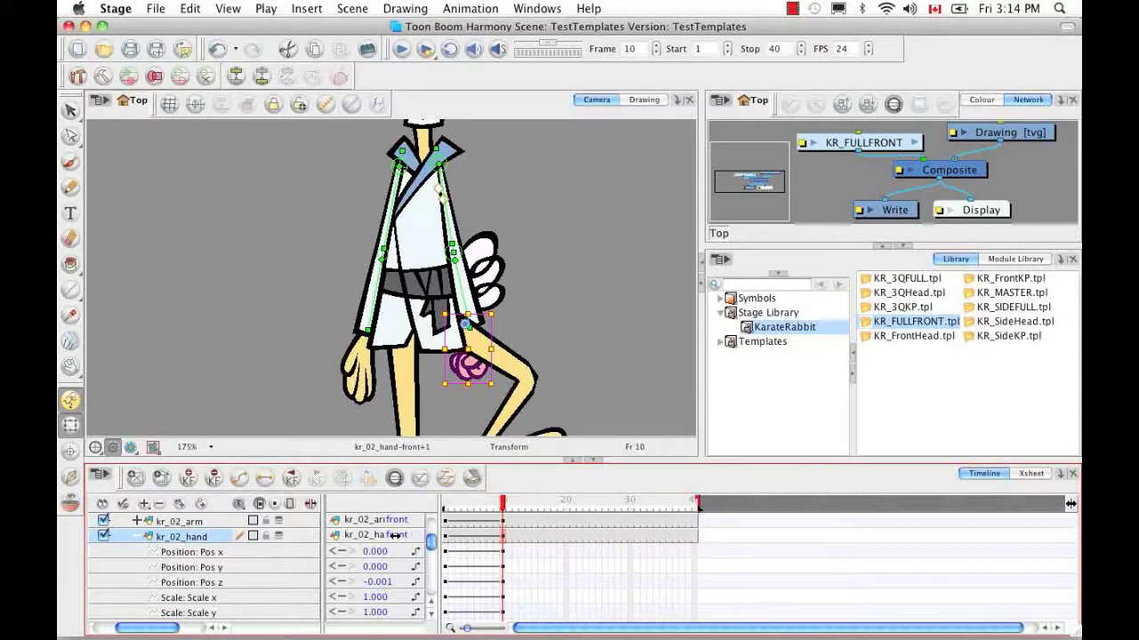
pyautogui.moveTo(394, 536); pyautogui.dragTo(404, 541)
# Step: Lengthen both arms slightly by moving the wrist deformation points of kr_01_arm and kr_02_arm downward
pyautogui.click(550, 337)
pyautogui.press('space')
pyautogui.moveTo(546, 366); pyautogui.dragTo(550, 336)
pyautogui.press('1')
pyautogui.press('1')
pyautogui.press('1')
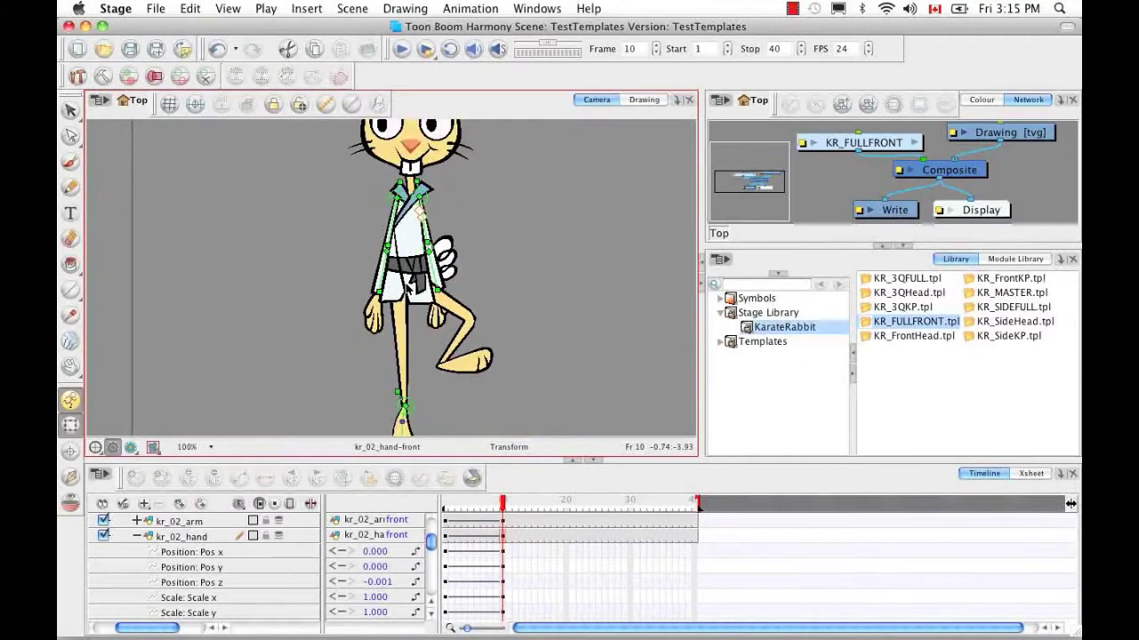
pyautogui.scroll(-1, 409, 283)
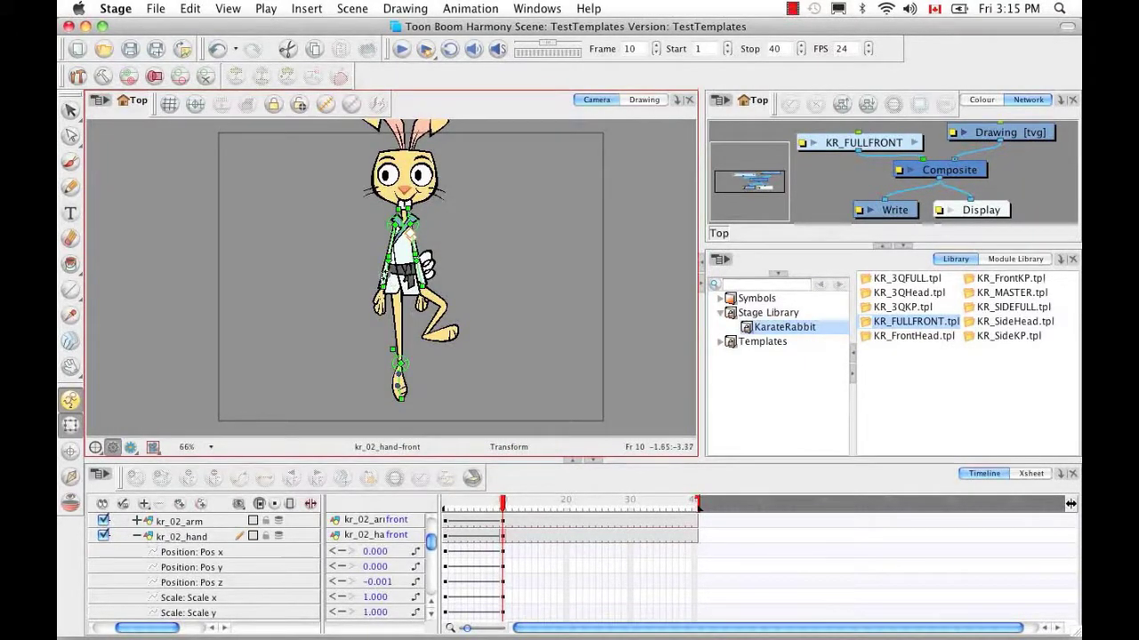
pyautogui.click(381, 298)
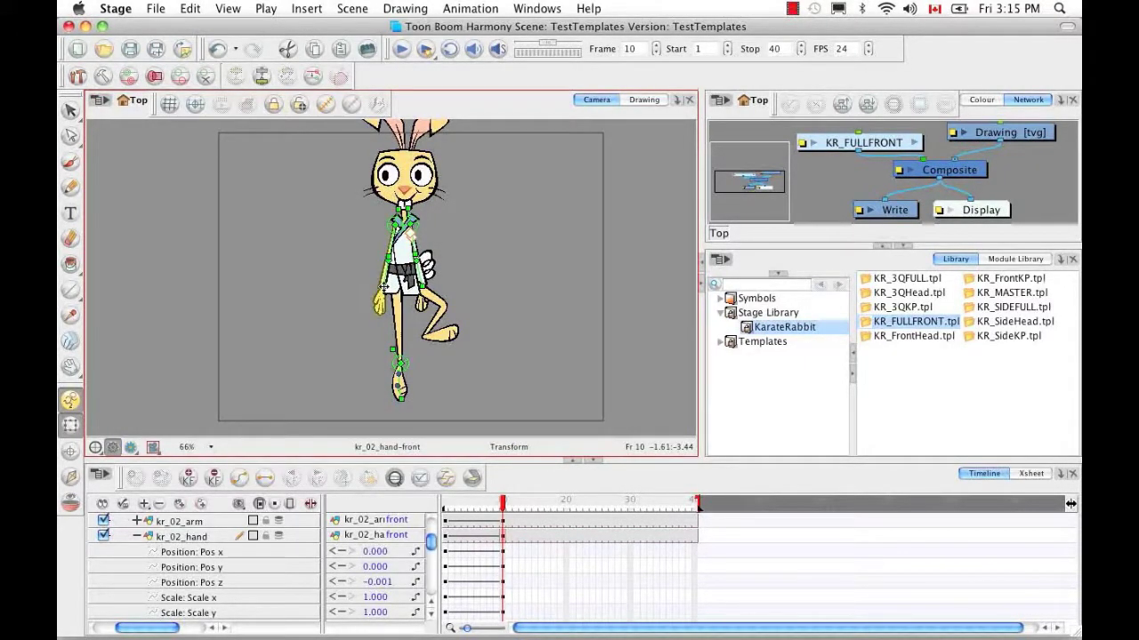
pyautogui.moveTo(381, 294); pyautogui.dragTo(384, 302)
pyautogui.click(422, 287)
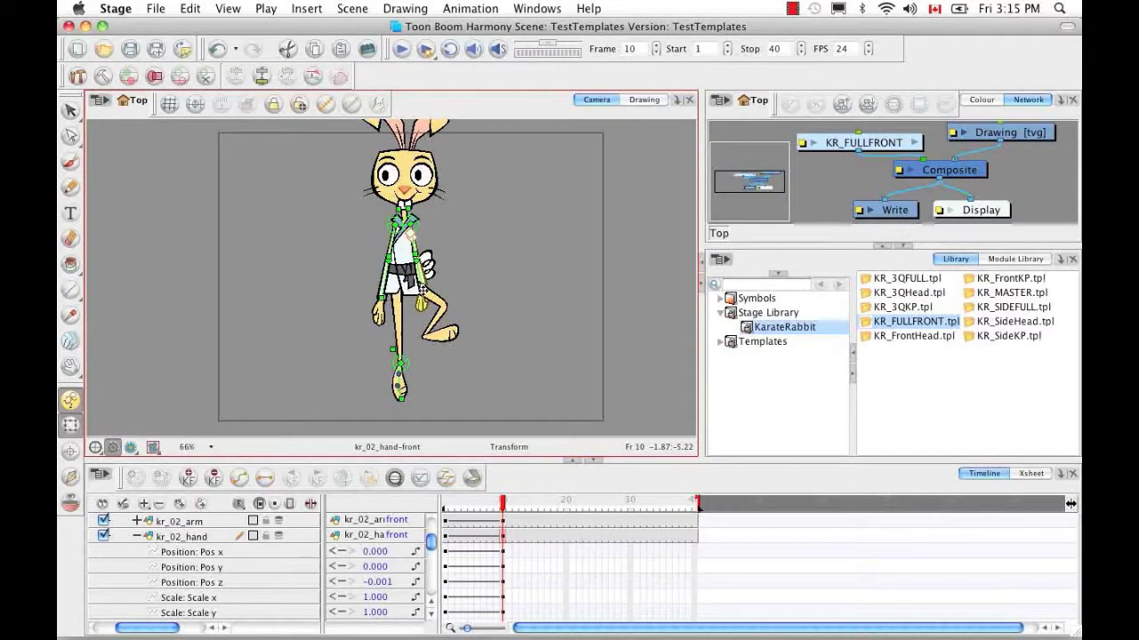
pyautogui.moveTo(420, 290); pyautogui.dragTo(424, 305)
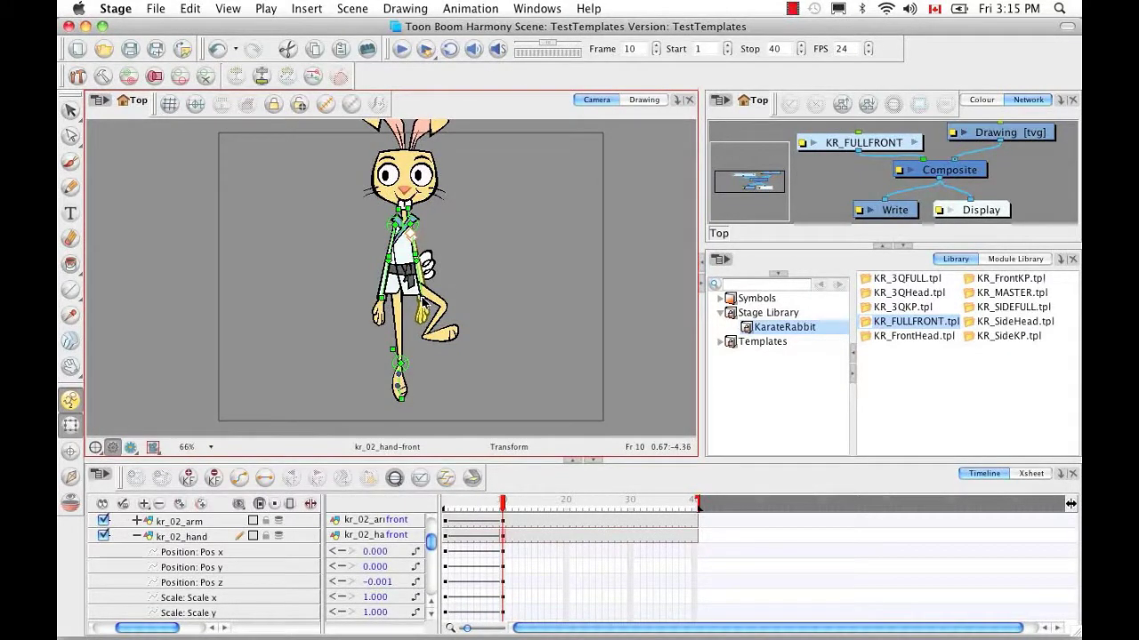
pyautogui.click(421, 325)
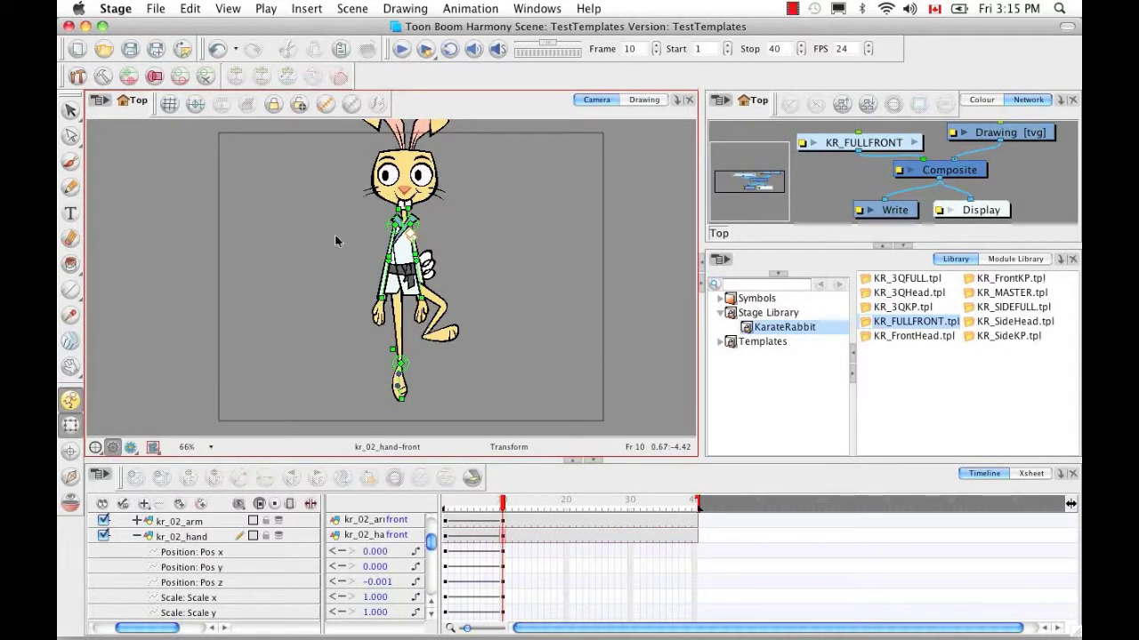
# Step: Rotate kr_02_hand slightly outward around its wrist to line it up with the lowered arm
pyautogui.press('2')
pyautogui.press('2')
pyautogui.press('space')
pyautogui.moveTo(478, 237); pyautogui.dragTo(472, 190)
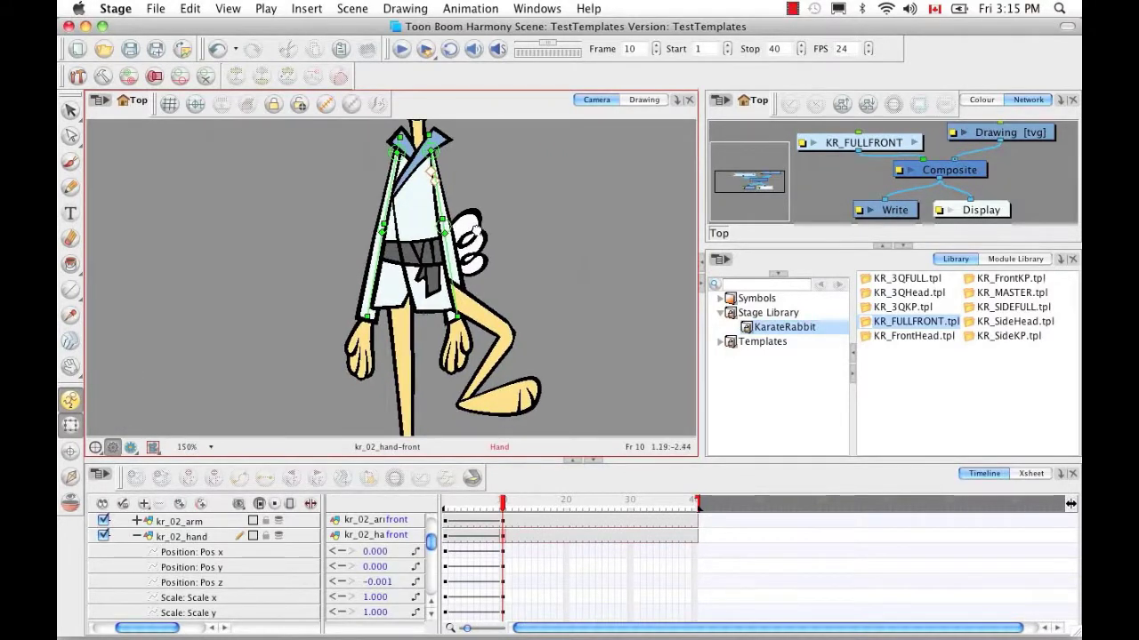
pyautogui.click(452, 313)
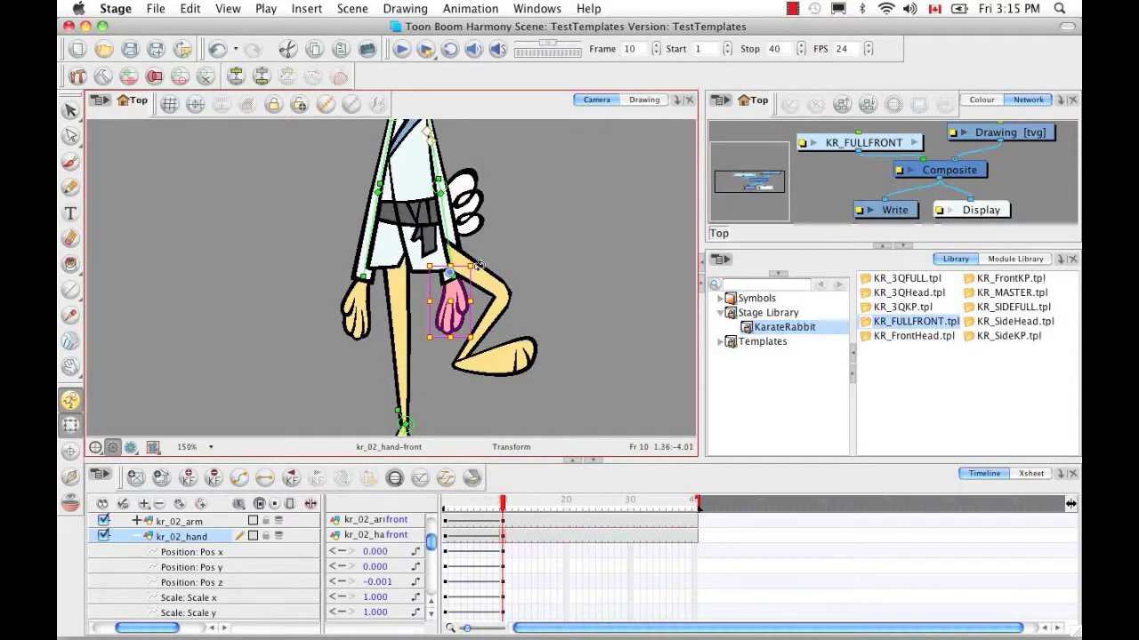
pyautogui.moveTo(478, 260); pyautogui.dragTo(480, 257)
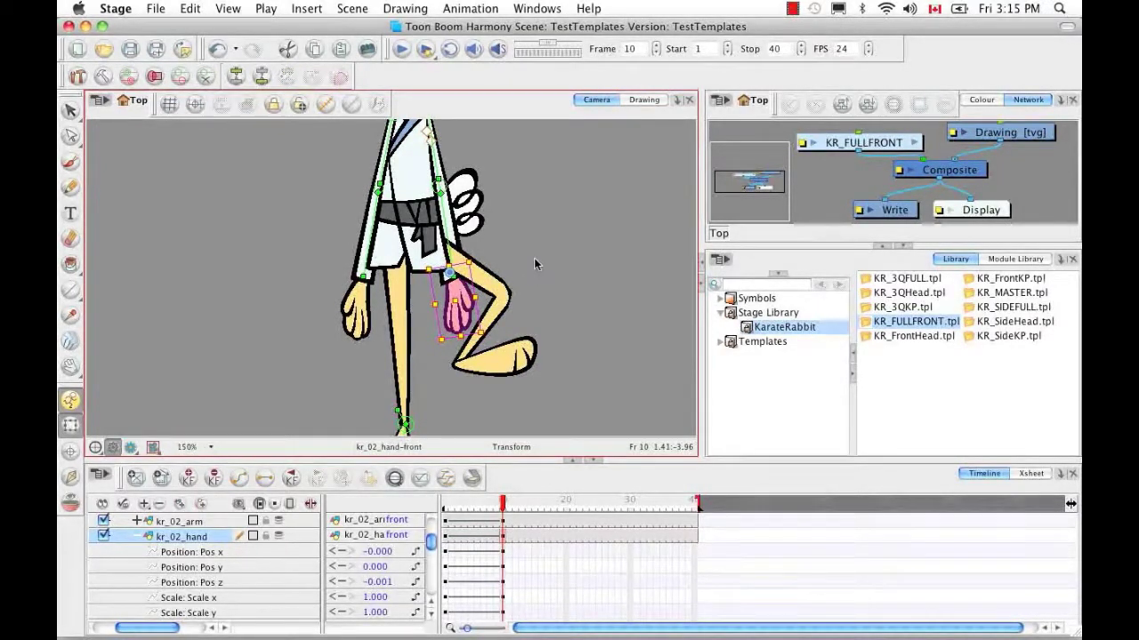
pyautogui.press('super+z')
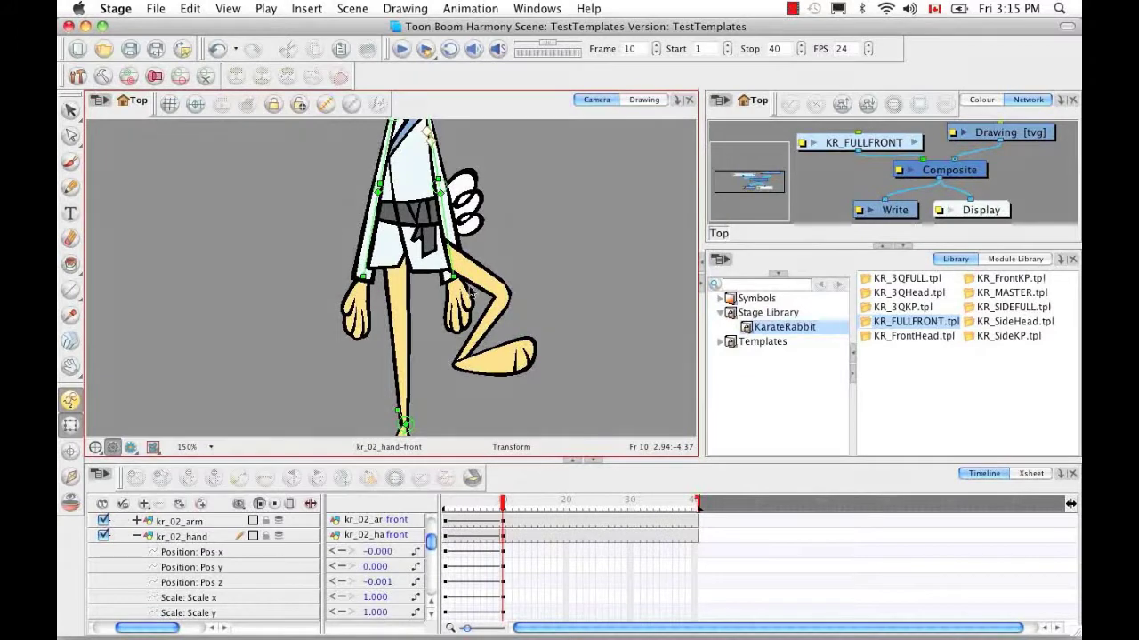
pyautogui.click(358, 267)
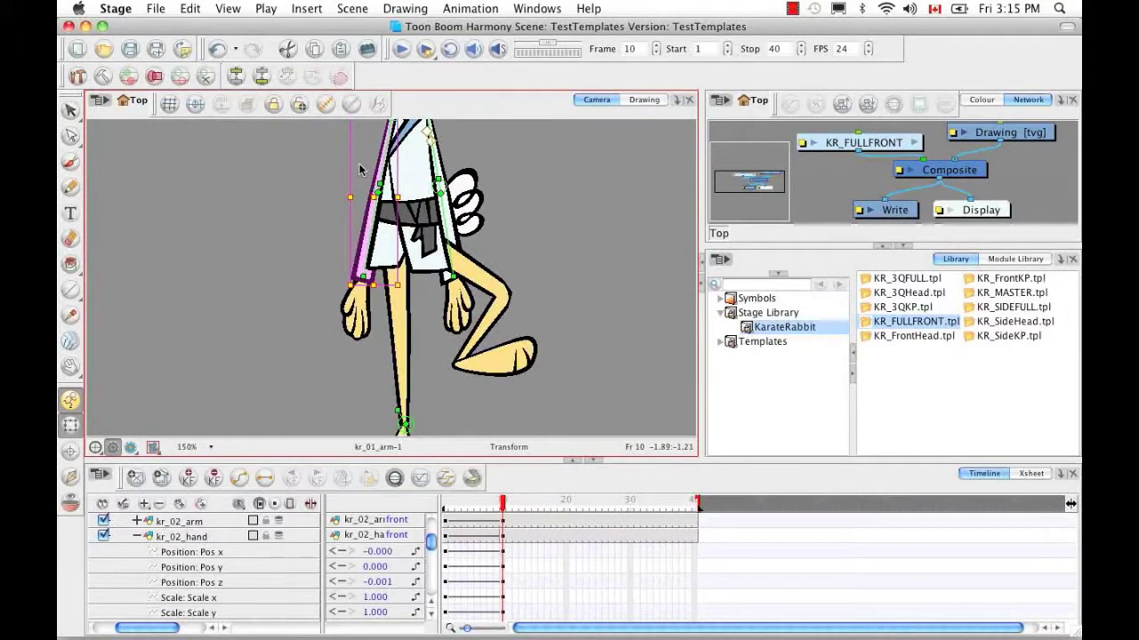
pyautogui.click(360, 307)
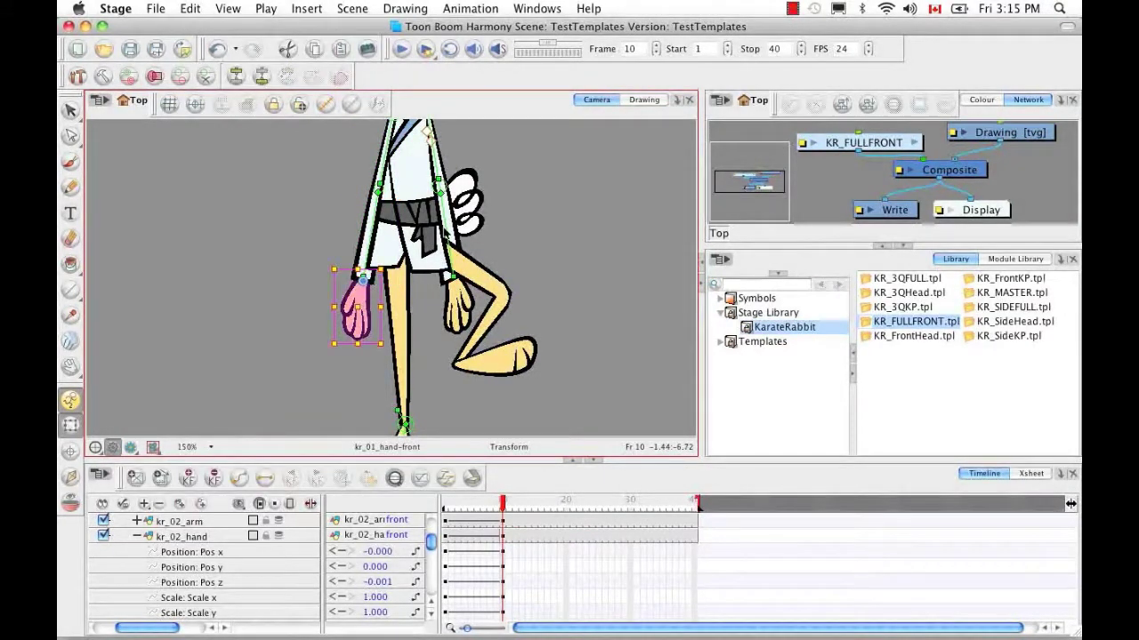
pyautogui.click(472, 212)
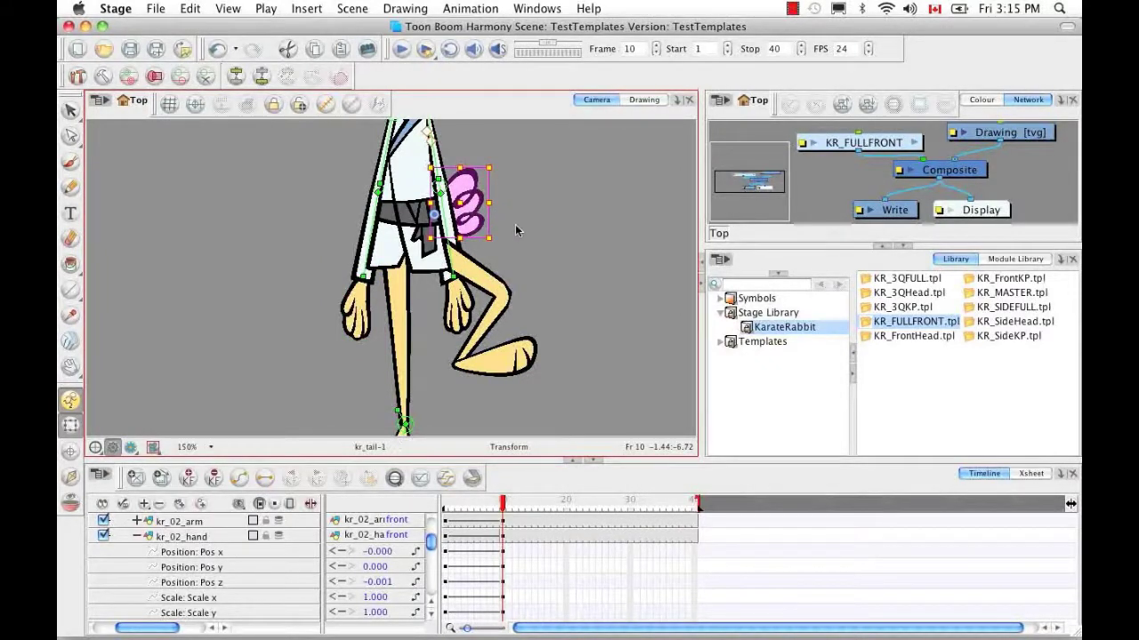
pyautogui.click(507, 237)
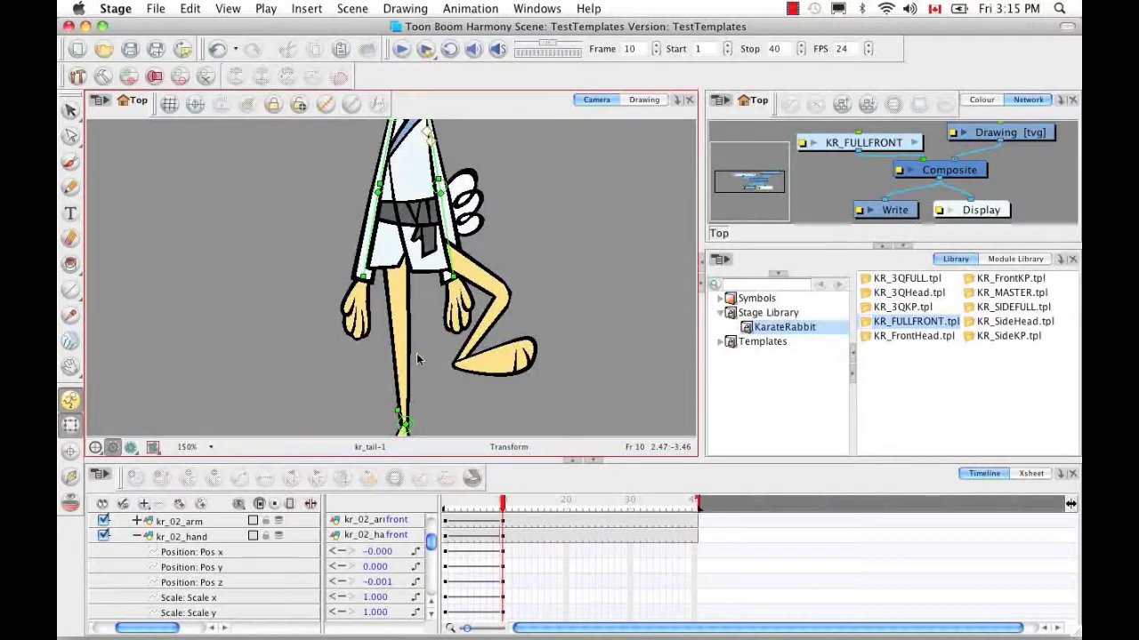
# Step: Display the deformation controls of kr_01_leg and try to adjust the point at its ankle
pyautogui.moveTo(421, 381); pyautogui.dragTo(427, 305)
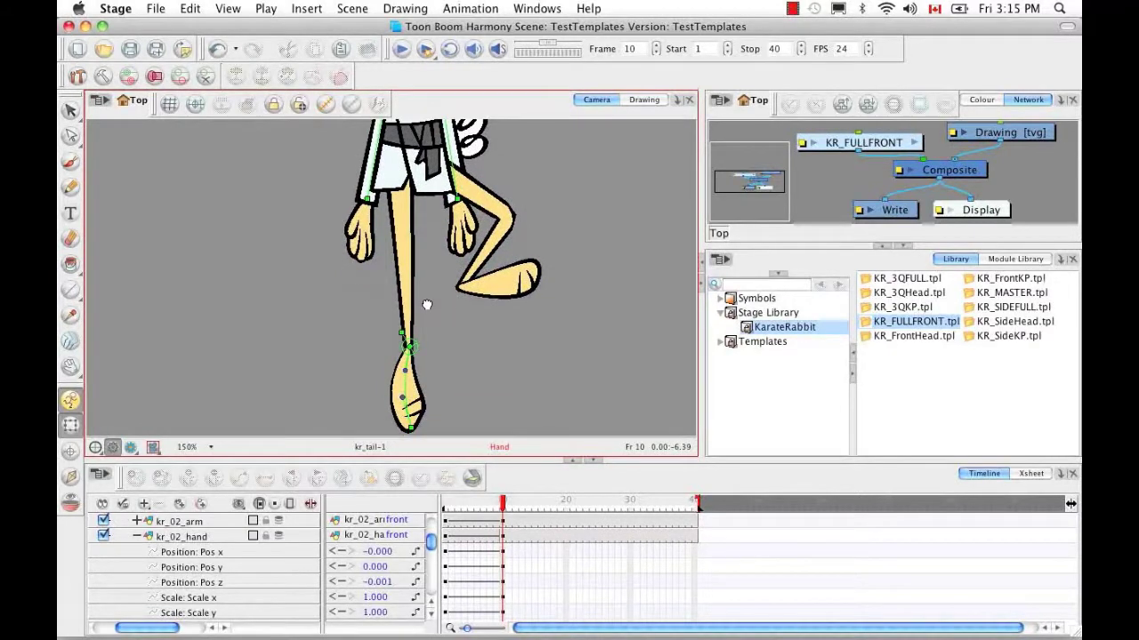
pyautogui.click(408, 304)
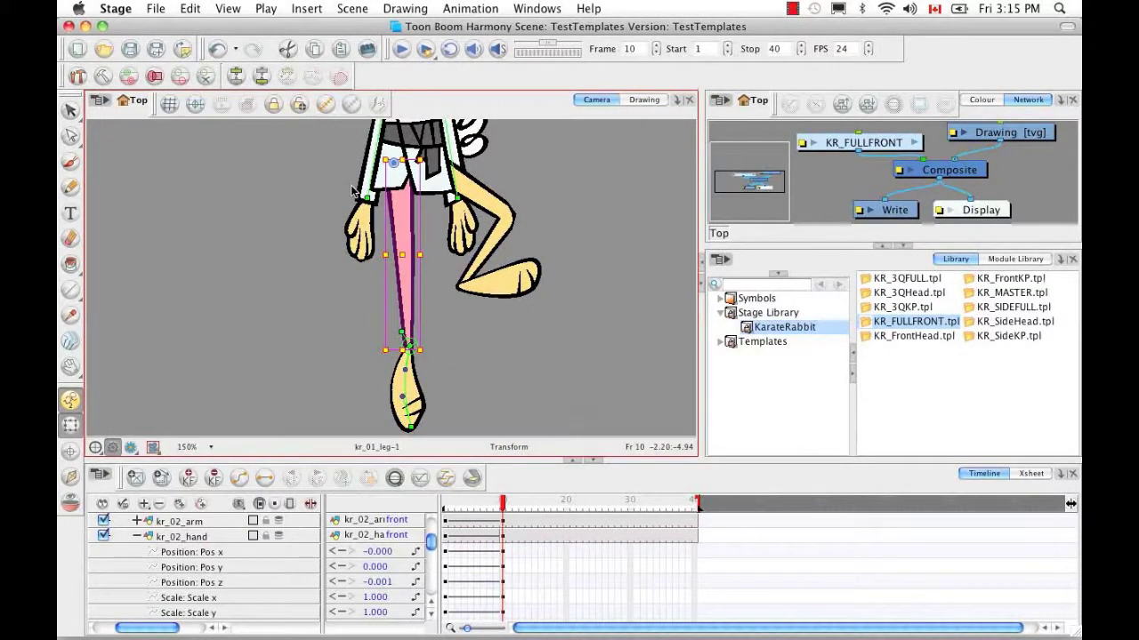
pyautogui.click(325, 104)
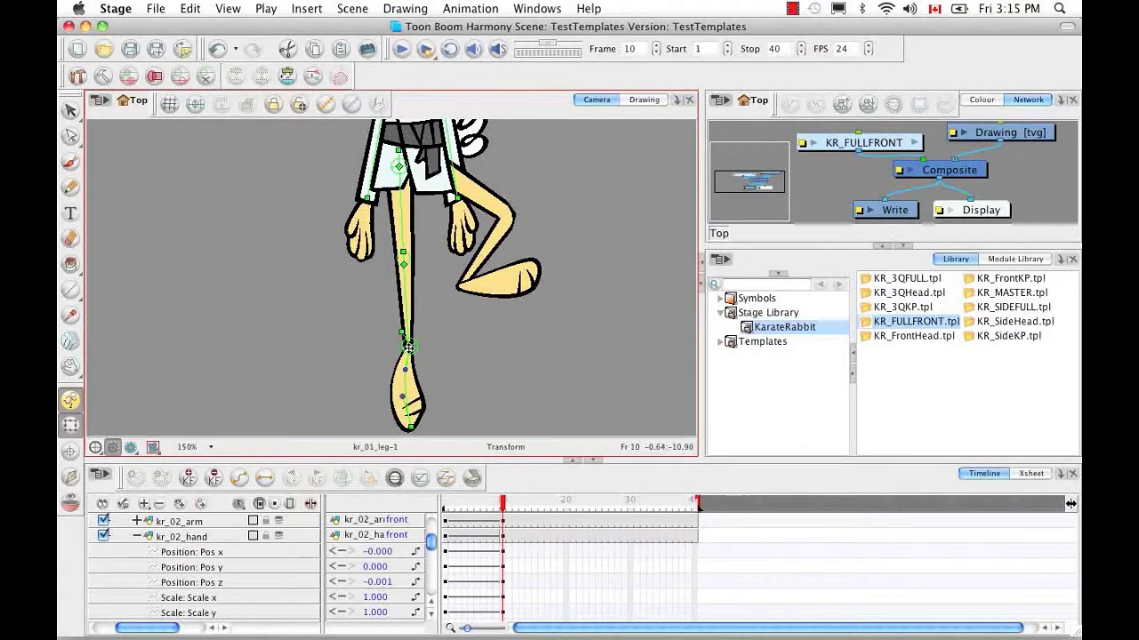
pyautogui.click(408, 347)
pyautogui.click(409, 318)
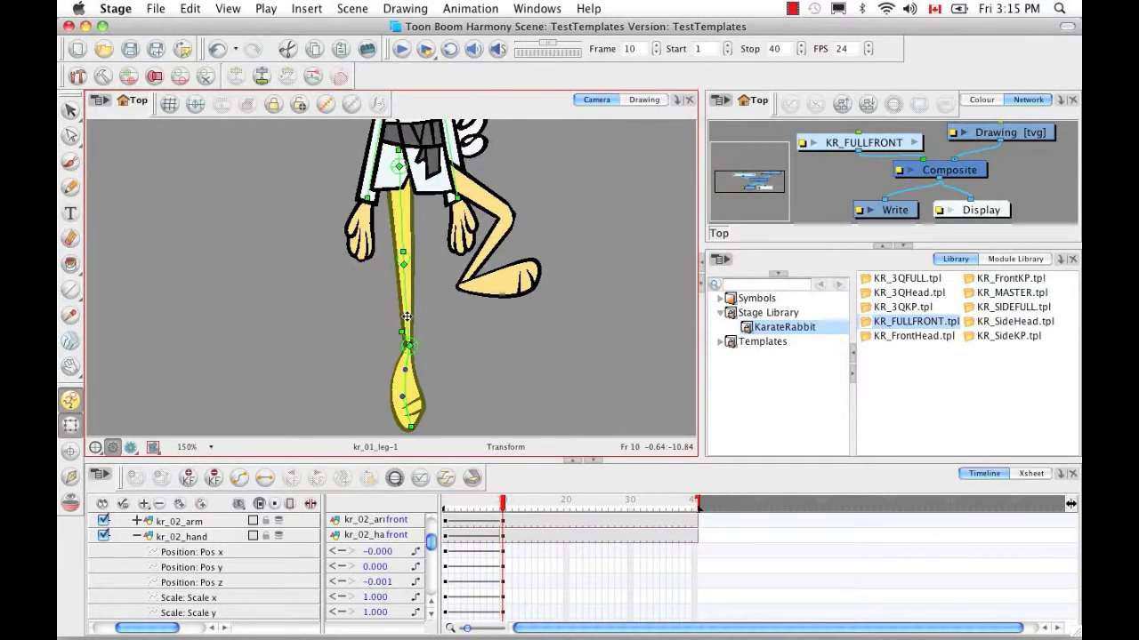
# Step: Display only the deformation controls of kr_01_leg and lengthen the straight leg by moving its ankle point downward
pyautogui.click(405, 387)
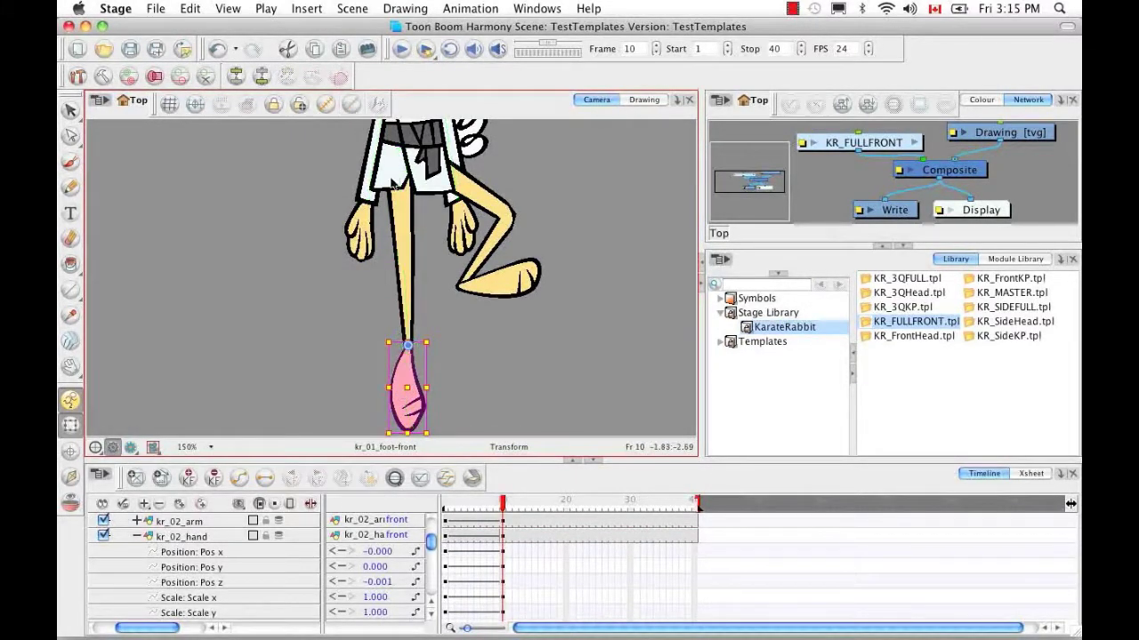
pyautogui.click(445, 321)
pyautogui.click(407, 278)
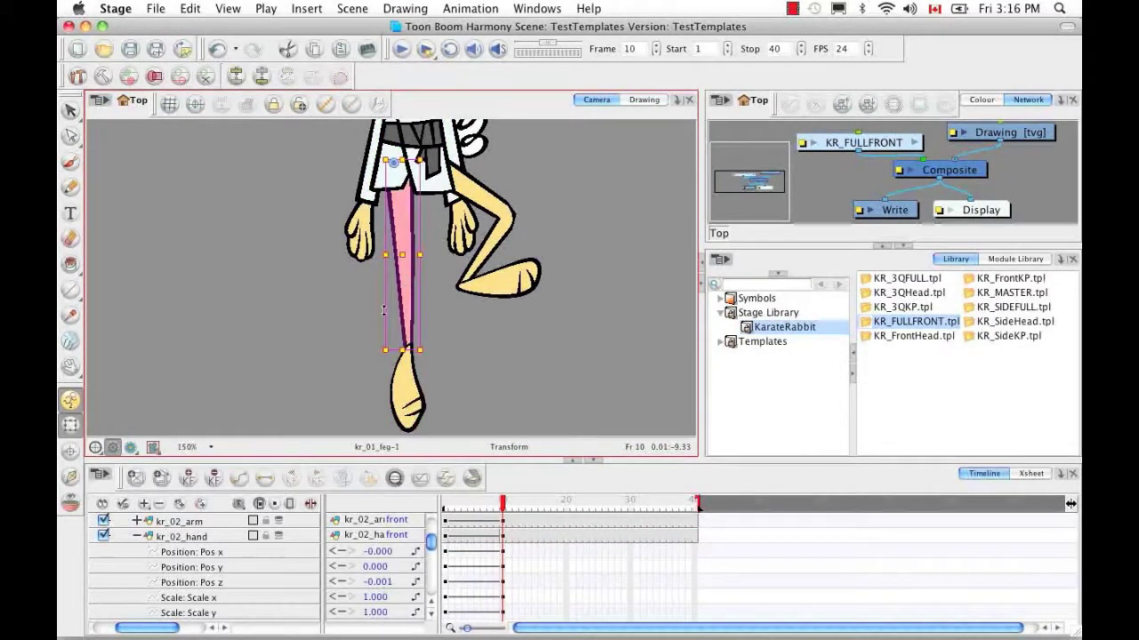
pyautogui.click(393, 361)
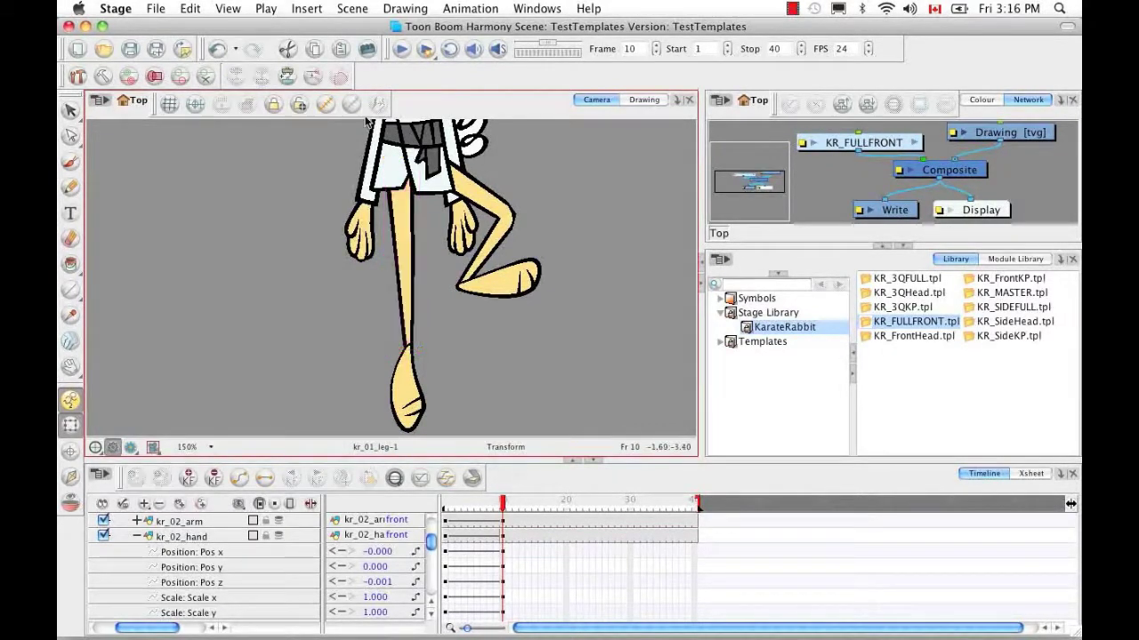
pyautogui.click(329, 105)
pyautogui.moveTo(407, 347); pyautogui.dragTo(407, 367)
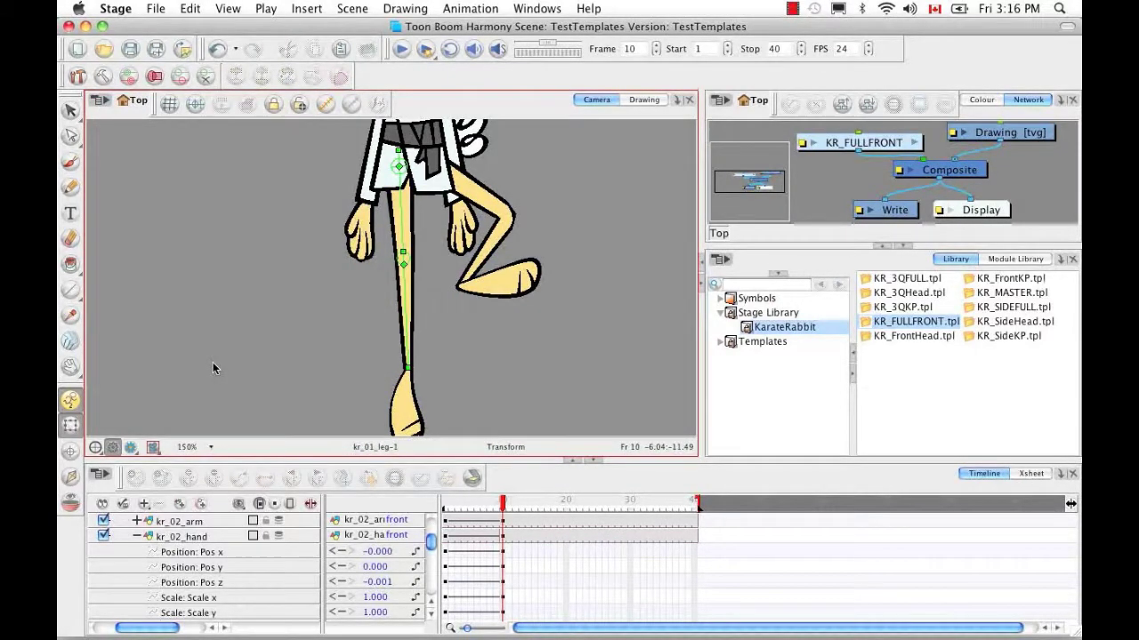
# Step: Review the full rabbit within the camera frame and scrub the timeline up to the frame 10 pose
pyautogui.press('1')
pyautogui.press('1')
pyautogui.press('1')
pyautogui.press('1')
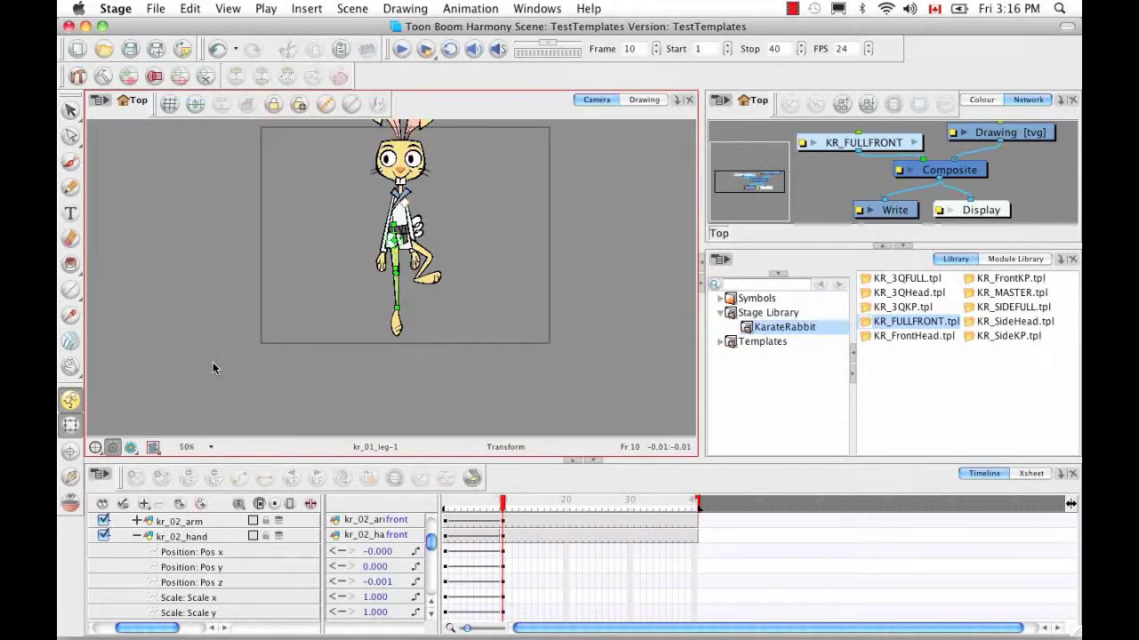
pyautogui.press('1')
pyautogui.moveTo(371, 286); pyautogui.dragTo(368, 335)
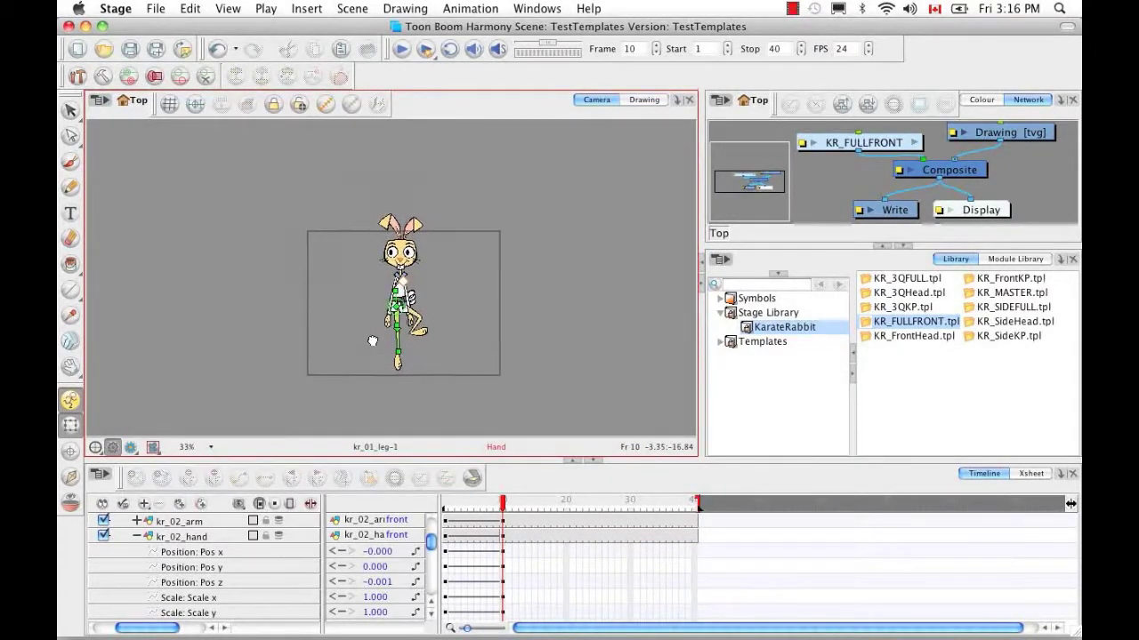
pyautogui.moveTo(506, 500)
pyautogui.mouseDown()
pyautogui.moveTo(440, 498)
pyautogui.moveTo(525, 503)
pyautogui.moveTo(417, 503)
pyautogui.moveTo(501, 503)
pyautogui.mouseUp()
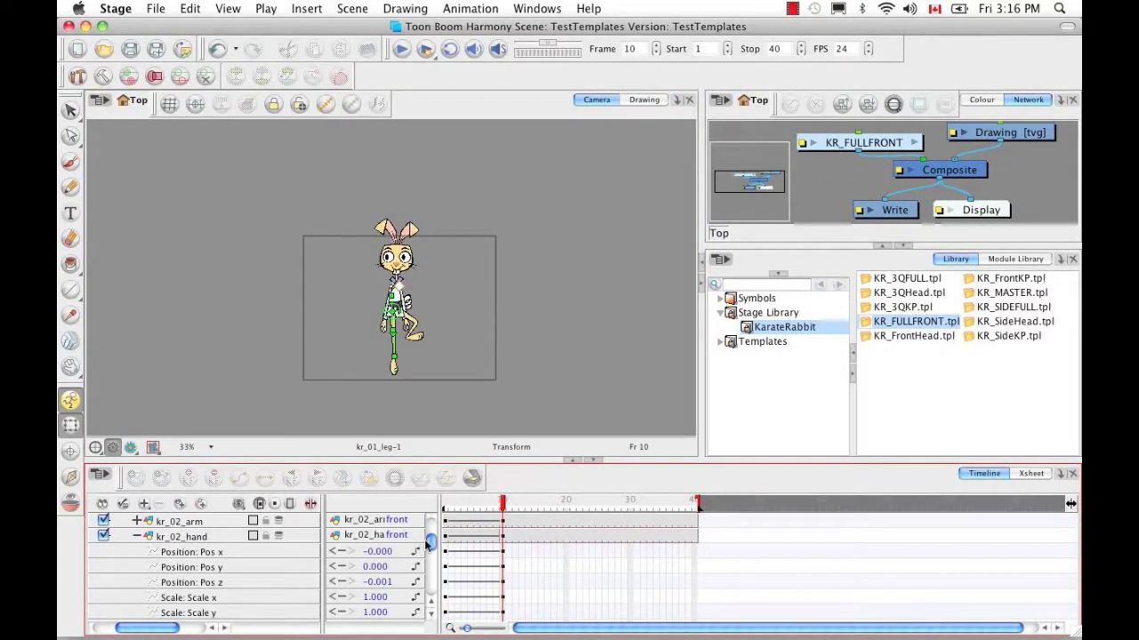
pyautogui.scroll(3, 428, 544)
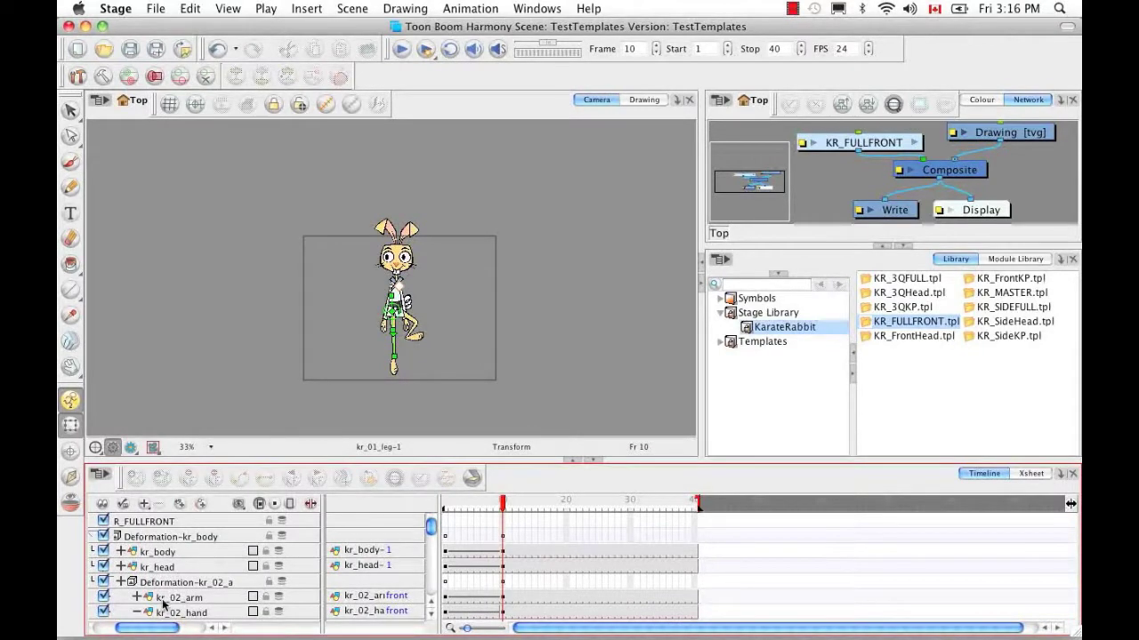
# Step: Collapse the Deformation-kr_body group in the timeline, move its frame 10 keyframe to frame 5, and go to frame 6
pyautogui.moveTo(162, 628); pyautogui.dragTo(102, 616)
pyautogui.click(137, 535)
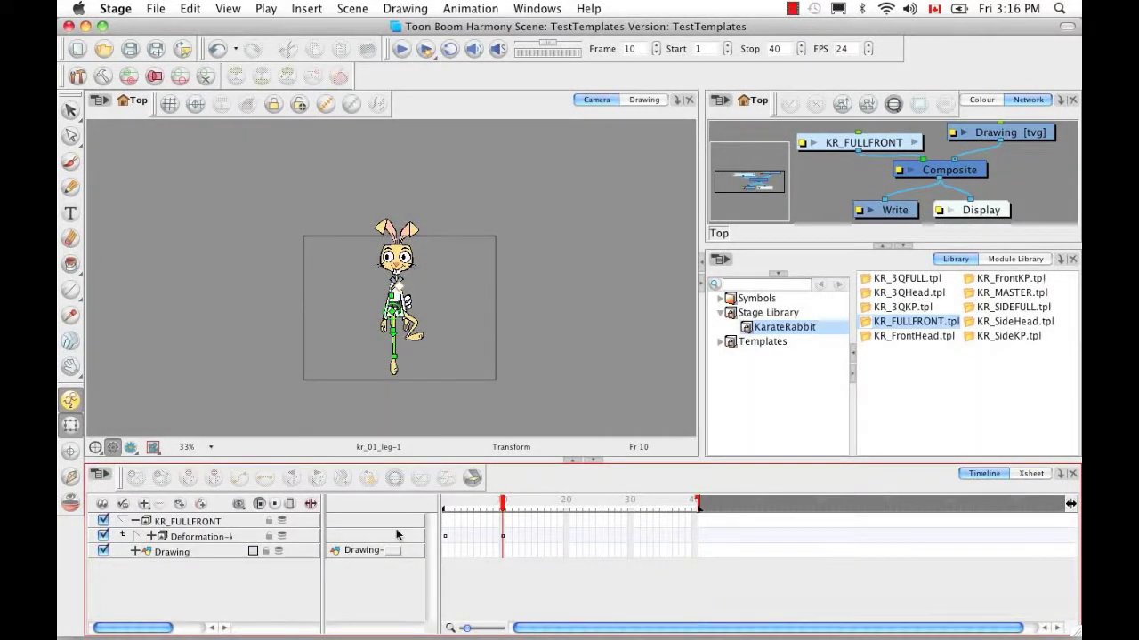
pyautogui.click(502, 539)
pyautogui.moveTo(503, 540); pyautogui.dragTo(475, 504)
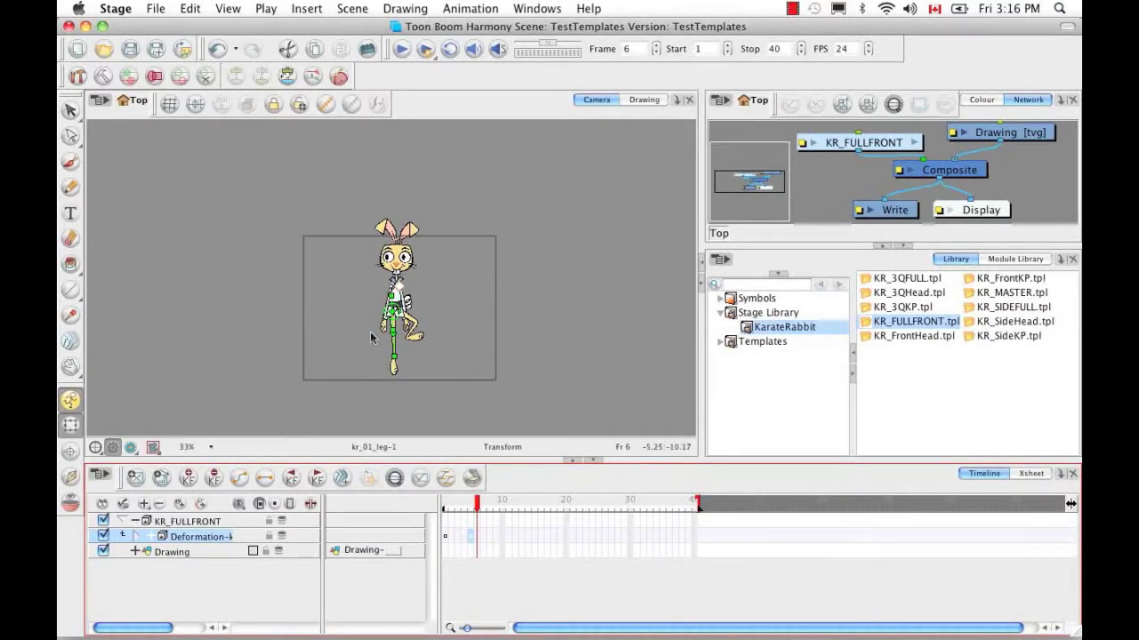
# Step: Select kr_01_ear on the rabbit's head and display its deformation controls at frame 6
pyautogui.click(320, 446)
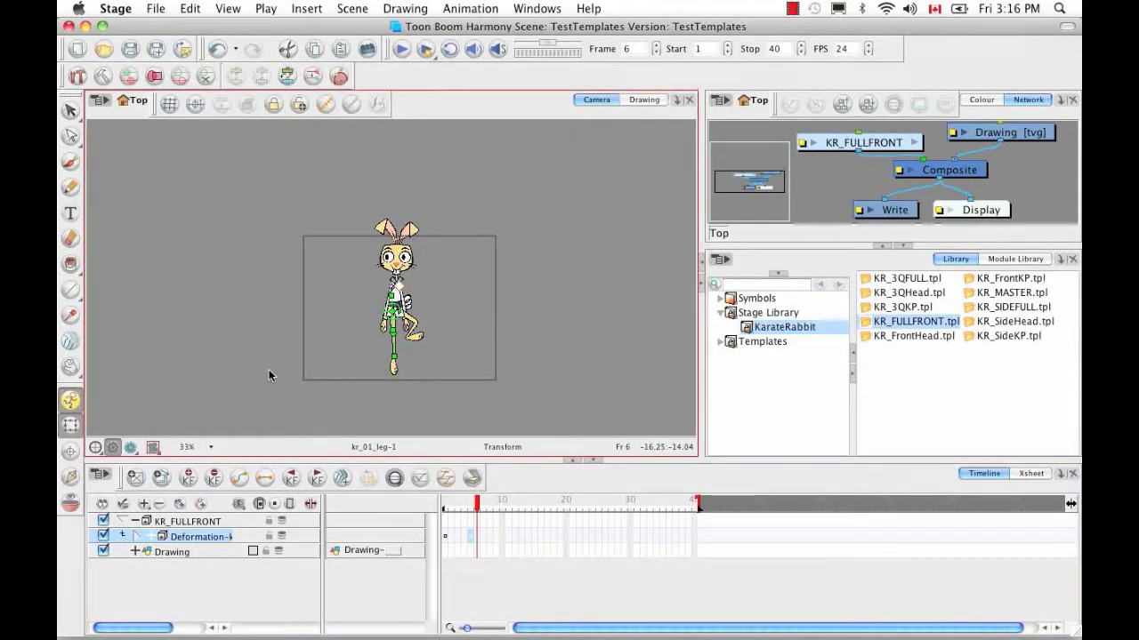
pyautogui.press('2')
pyautogui.press('2')
pyautogui.press('2')
pyautogui.press('2')
pyautogui.press('2')
pyautogui.press('2')
pyautogui.press('space')
pyautogui.moveTo(464, 288); pyautogui.dragTo(445, 448)
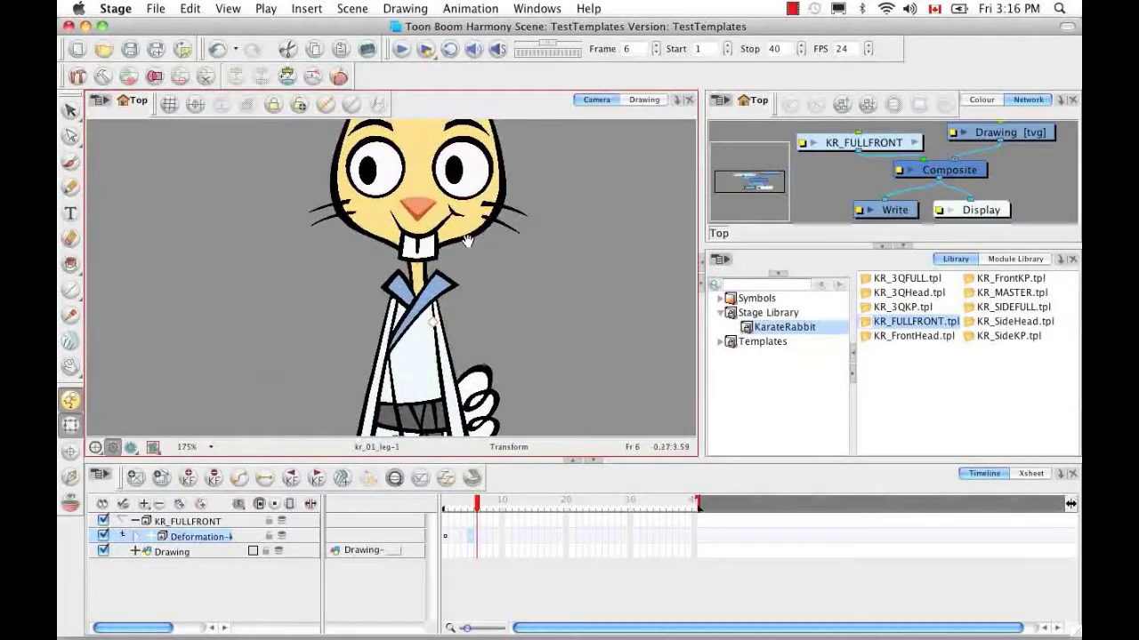
pyautogui.press('1')
pyautogui.press('1')
pyautogui.press('1')
pyautogui.press('1')
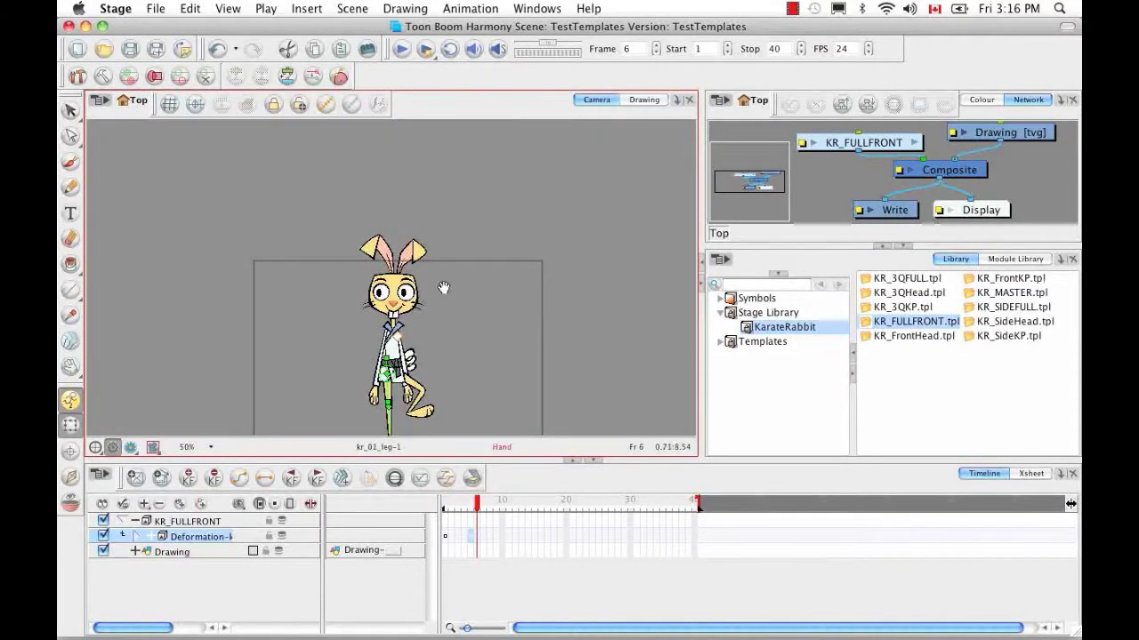
pyautogui.moveTo(474, 348); pyautogui.dragTo(483, 305)
pyautogui.click(396, 213)
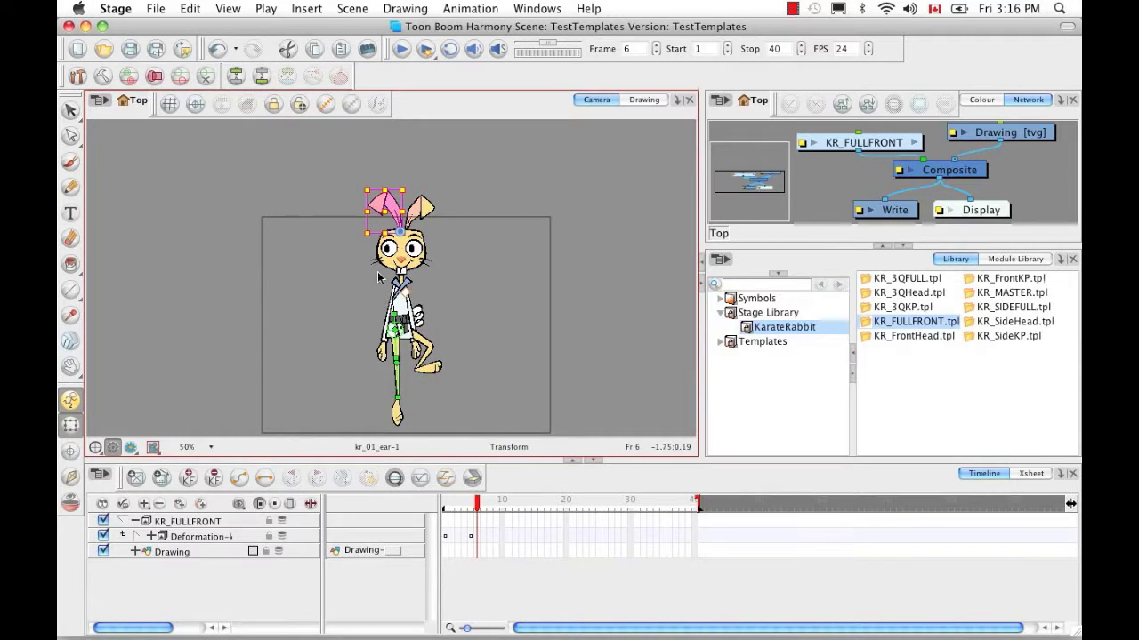
pyautogui.click(326, 144)
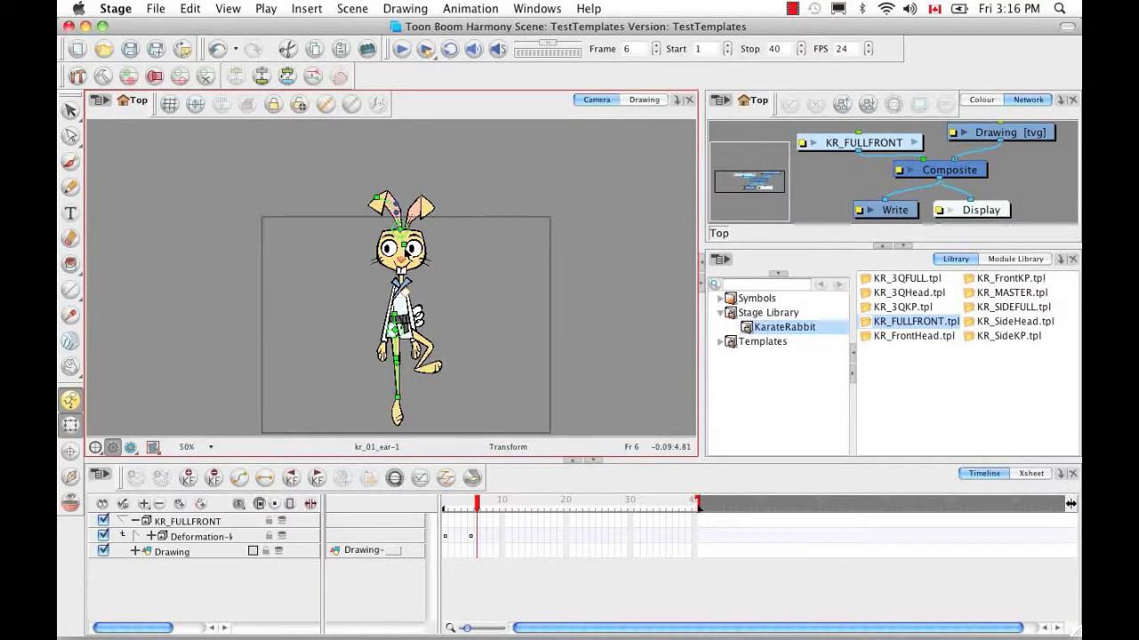
# Step: Bend kr_01_ear down beside the face by repositioning its base, curve and tip deformation points
pyautogui.moveTo(405, 243); pyautogui.dragTo(415, 223)
pyautogui.click(374, 256)
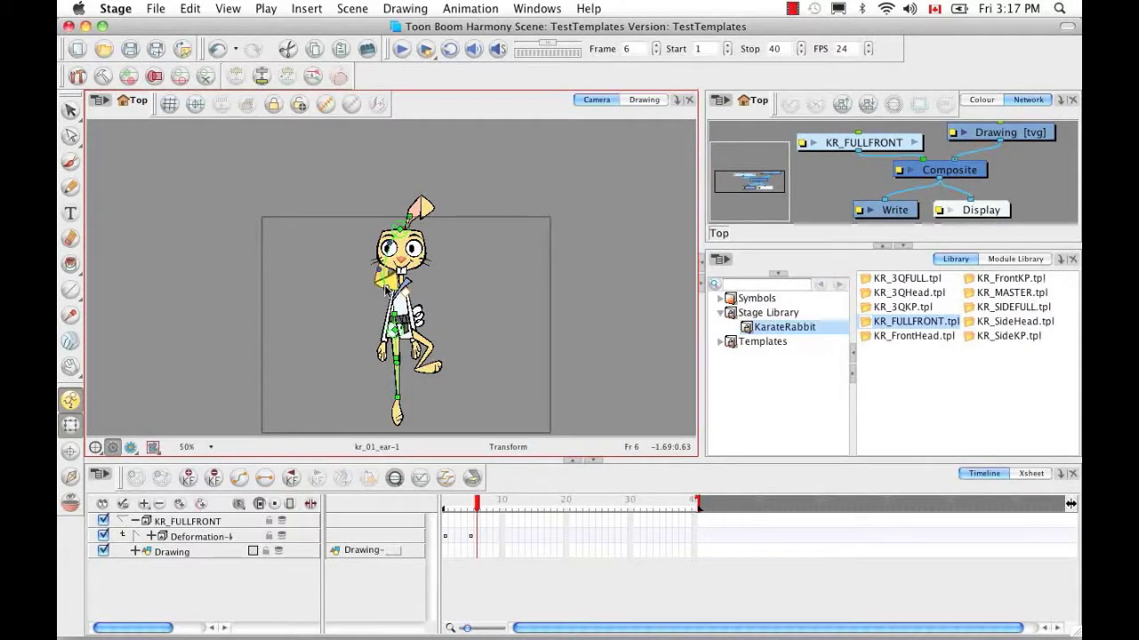
pyautogui.press('2')
pyautogui.press('2')
pyautogui.press('2')
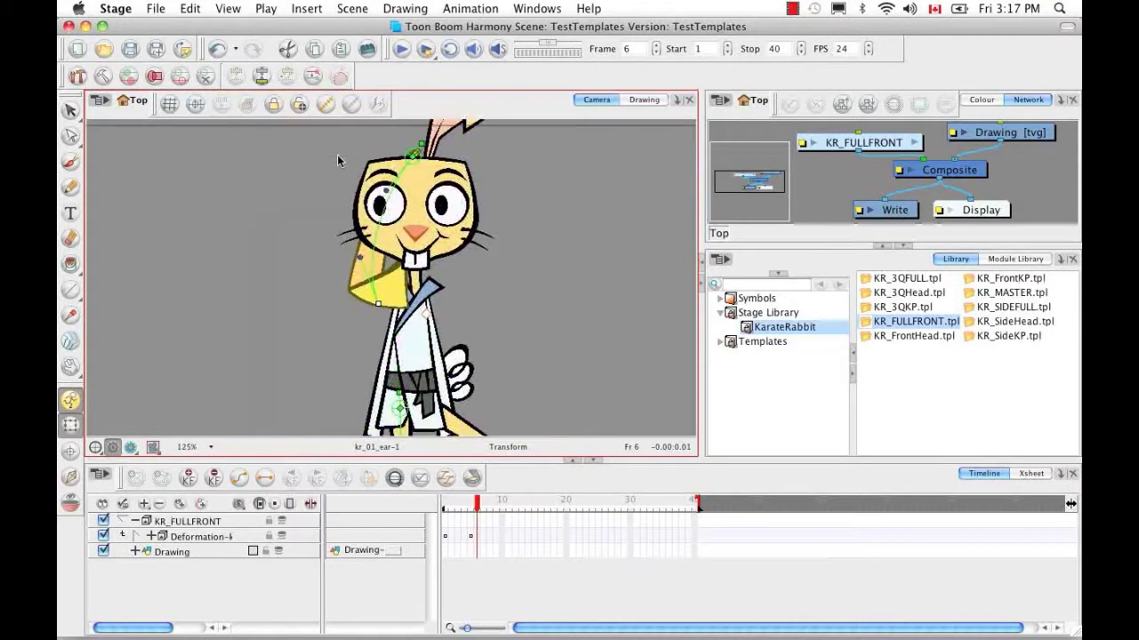
pyautogui.press('2')
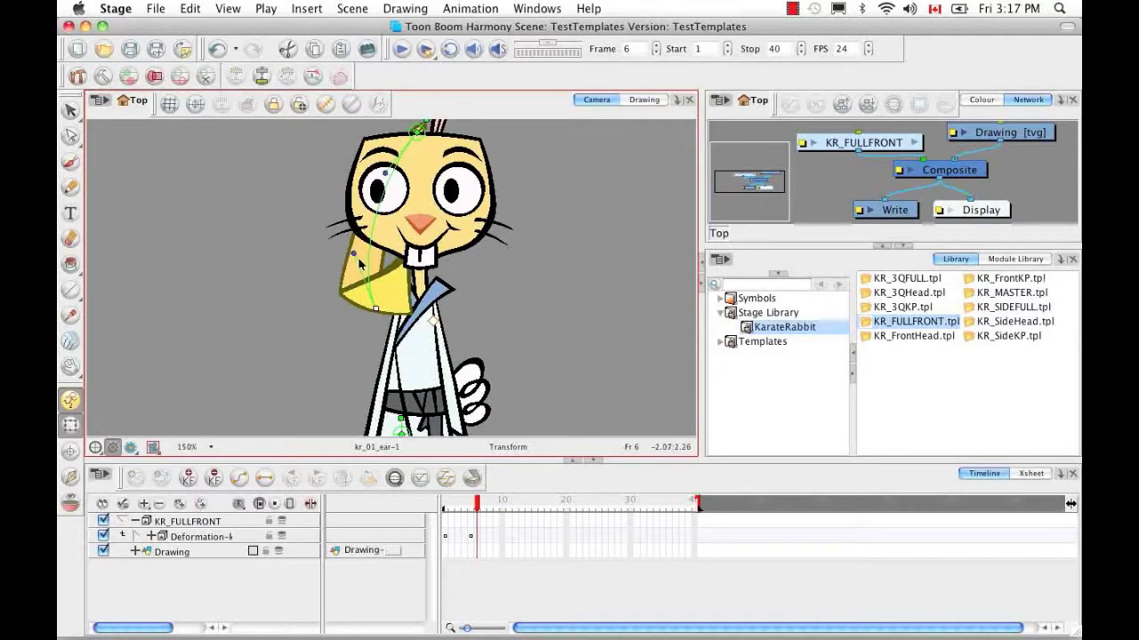
pyautogui.moveTo(354, 255); pyautogui.dragTo(378, 247)
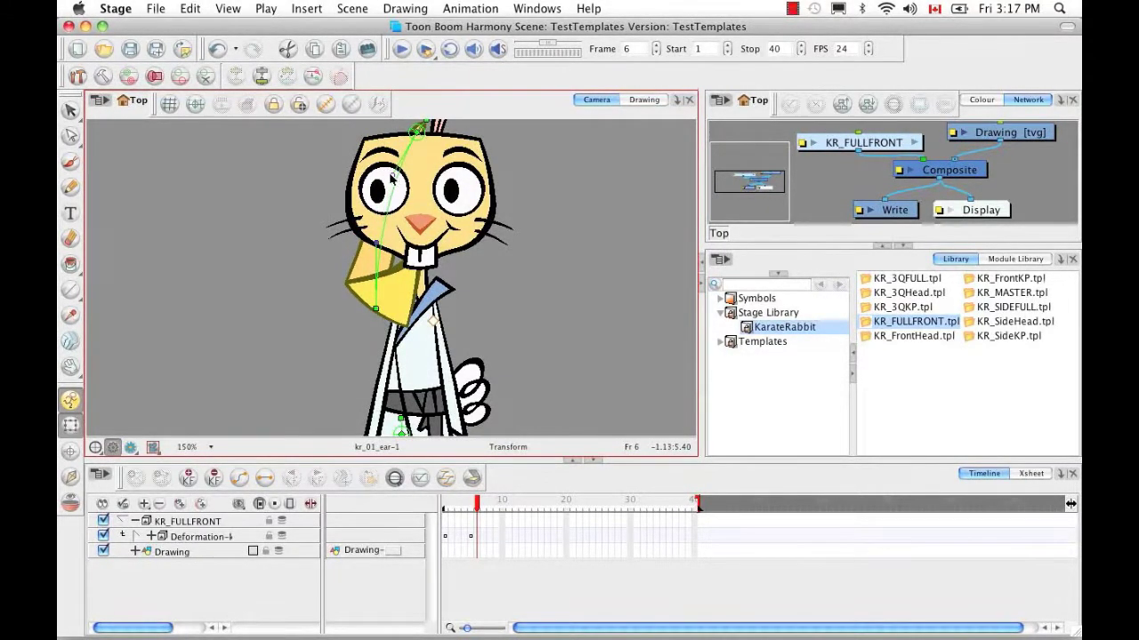
pyautogui.moveTo(381, 304); pyautogui.dragTo(371, 335)
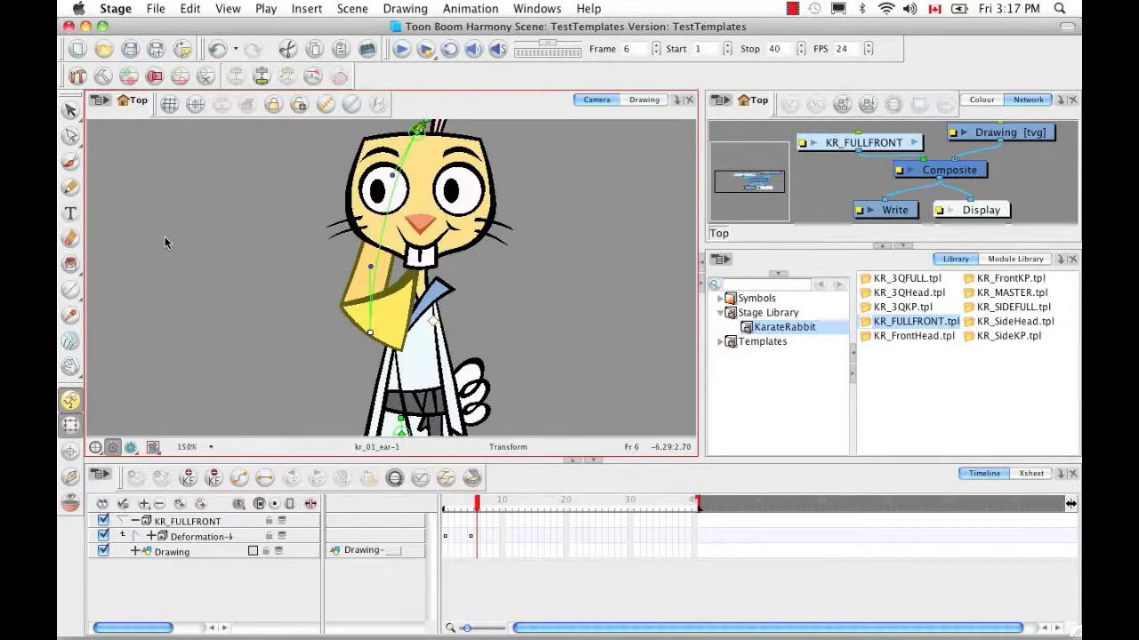
# Step: Refine the drooping kr_01_ear by lowering its base point onto the head, curving its middle outward and raising its tip slightly
pyautogui.press('2')
pyautogui.press('2')
pyautogui.press('2')
pyautogui.press('2')
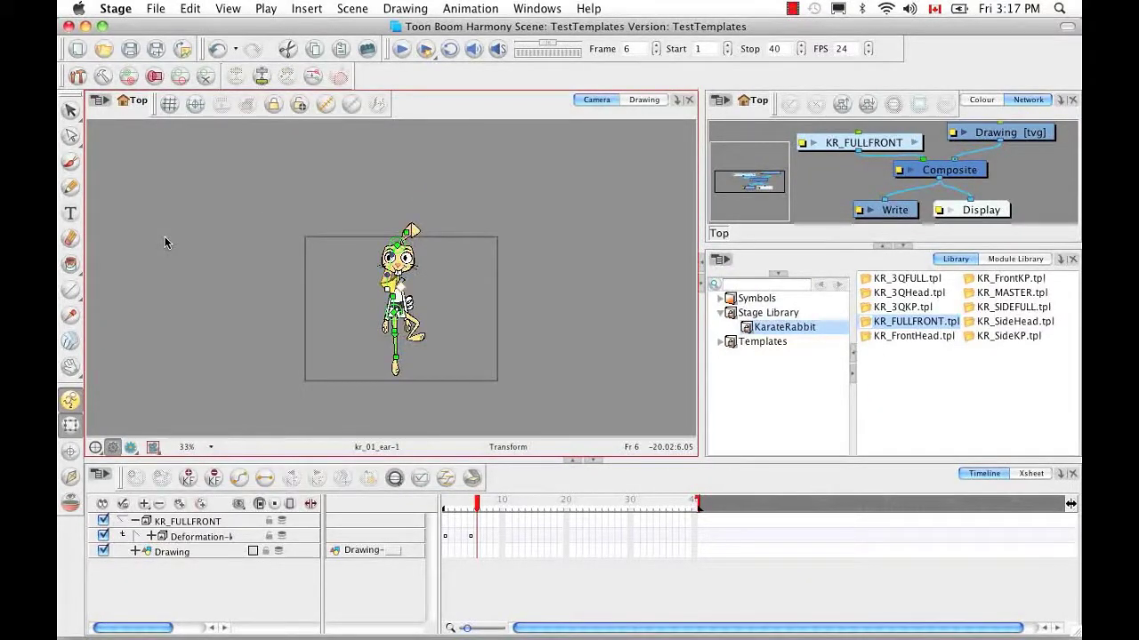
pyautogui.press('1')
pyautogui.press('1')
pyautogui.press('1')
pyautogui.press('1')
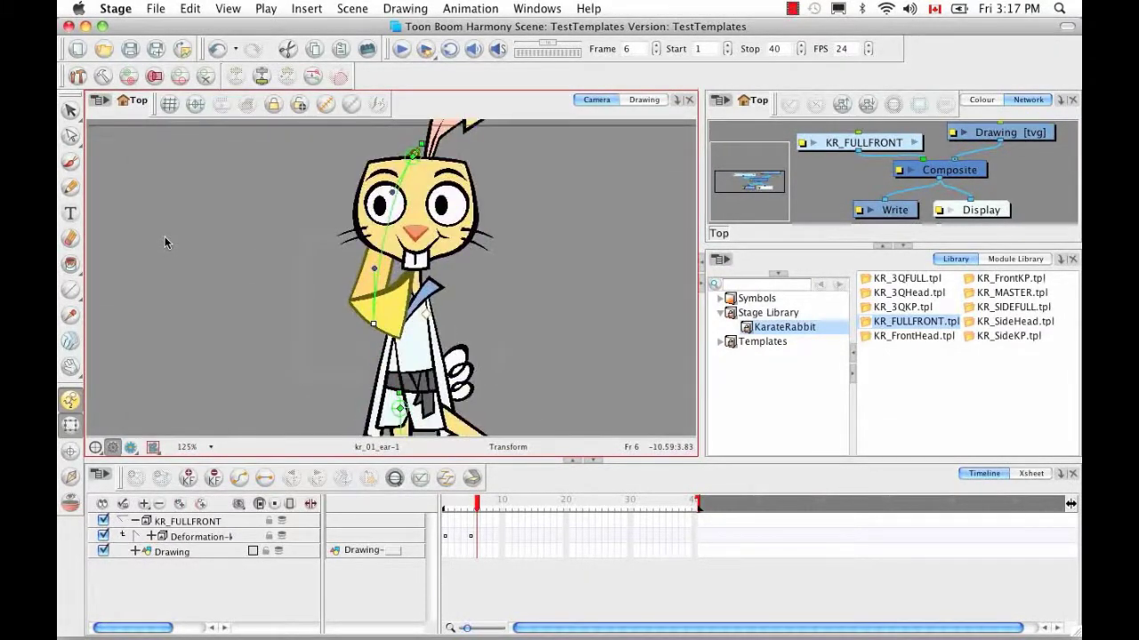
pyautogui.moveTo(414, 156)
pyautogui.mouseDown()
pyautogui.moveTo(391, 177)
pyautogui.moveTo(412, 159)
pyautogui.moveTo(405, 169)
pyautogui.mouseUp()
pyautogui.click(355, 362)
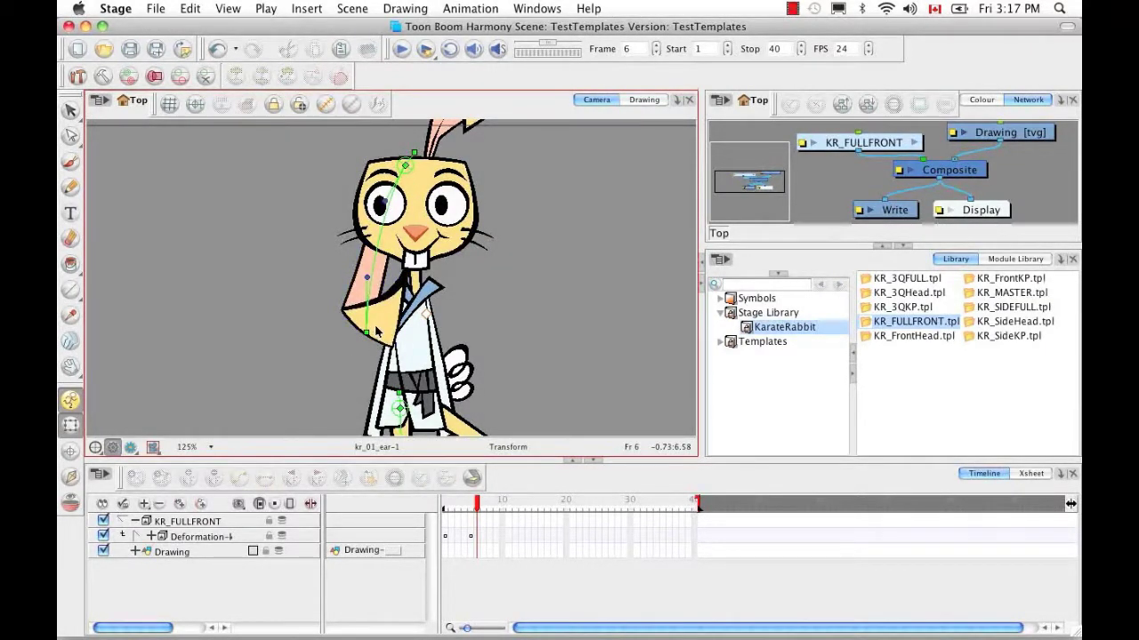
pyautogui.click(376, 331)
pyautogui.click(365, 277)
pyautogui.moveTo(366, 279); pyautogui.dragTo(352, 265)
pyautogui.moveTo(366, 333); pyautogui.dragTo(368, 320)
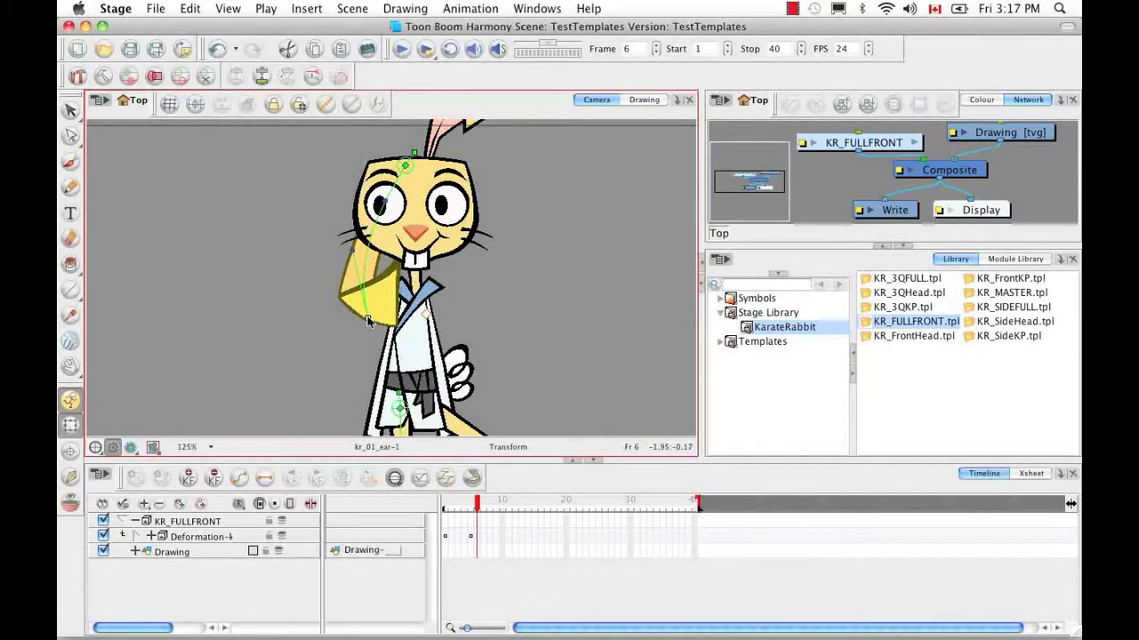
# Step: Display the deformation controls of kr_02_ear and bend it down beside the face to mirror the other ear
pyautogui.click(465, 274)
pyautogui.press('space')
pyautogui.moveTo(486, 276); pyautogui.dragTo(396, 335)
pyautogui.click(379, 158)
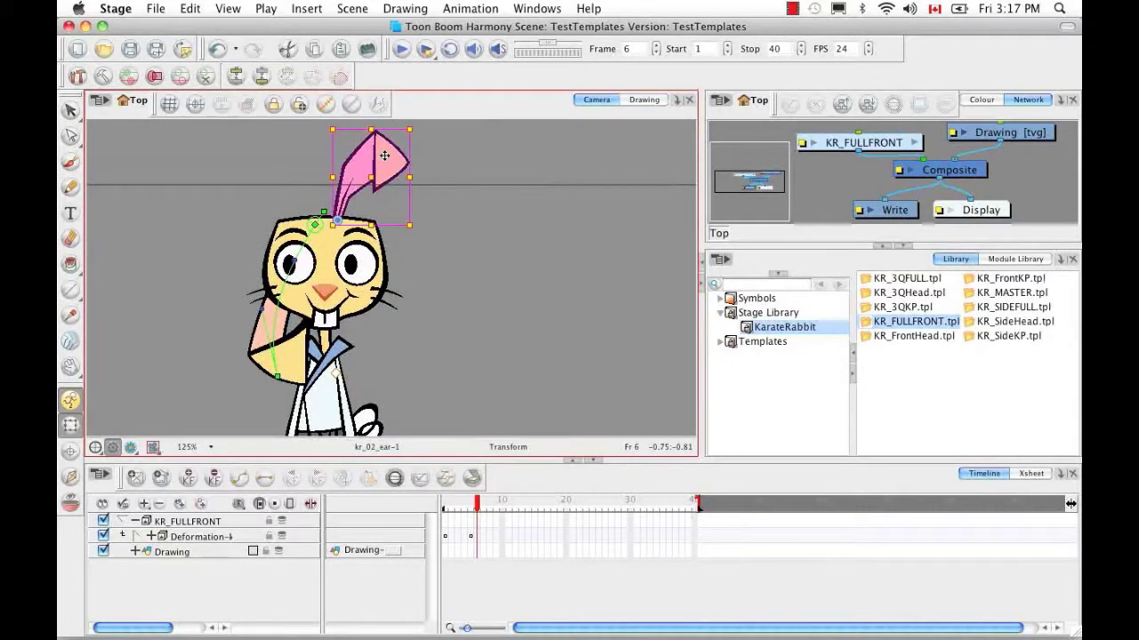
pyautogui.click(288, 82)
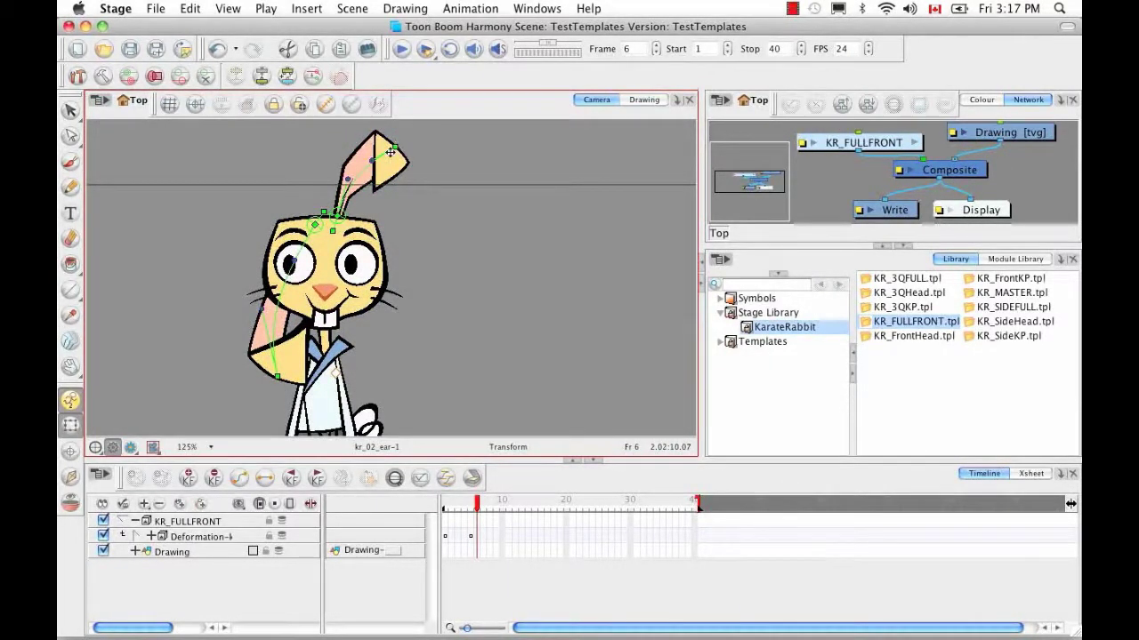
pyautogui.moveTo(332, 231)
pyautogui.mouseDown()
pyautogui.moveTo(322, 199)
pyautogui.moveTo(341, 230)
pyautogui.mouseUp()
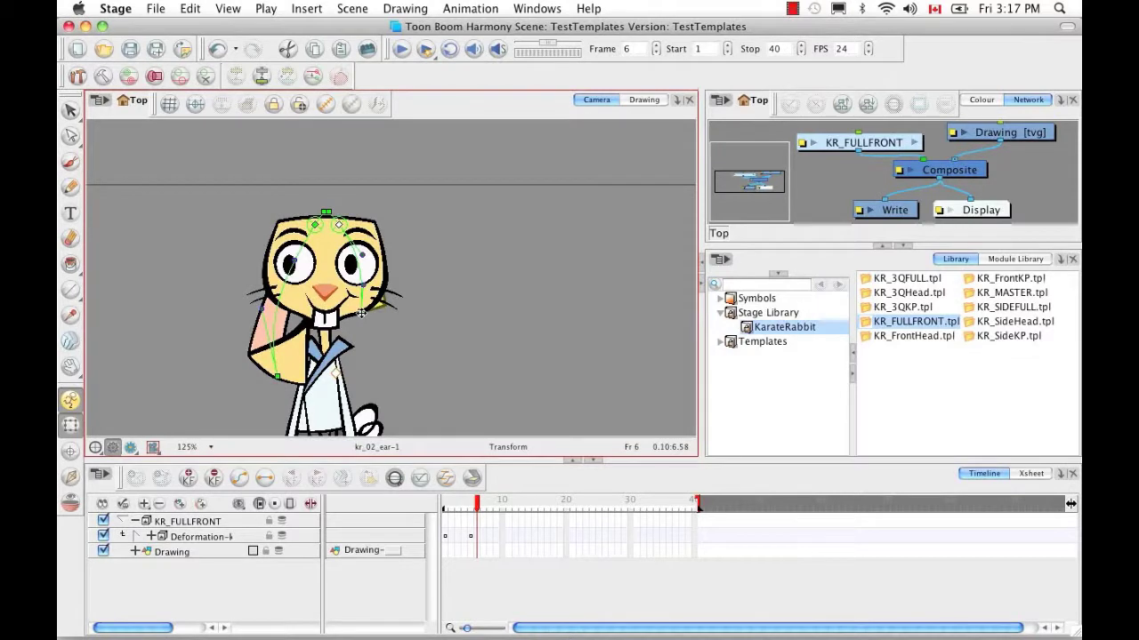
pyautogui.moveTo(367, 360)
pyautogui.mouseDown()
pyautogui.moveTo(367, 382)
pyautogui.moveTo(382, 349)
pyautogui.mouseUp()
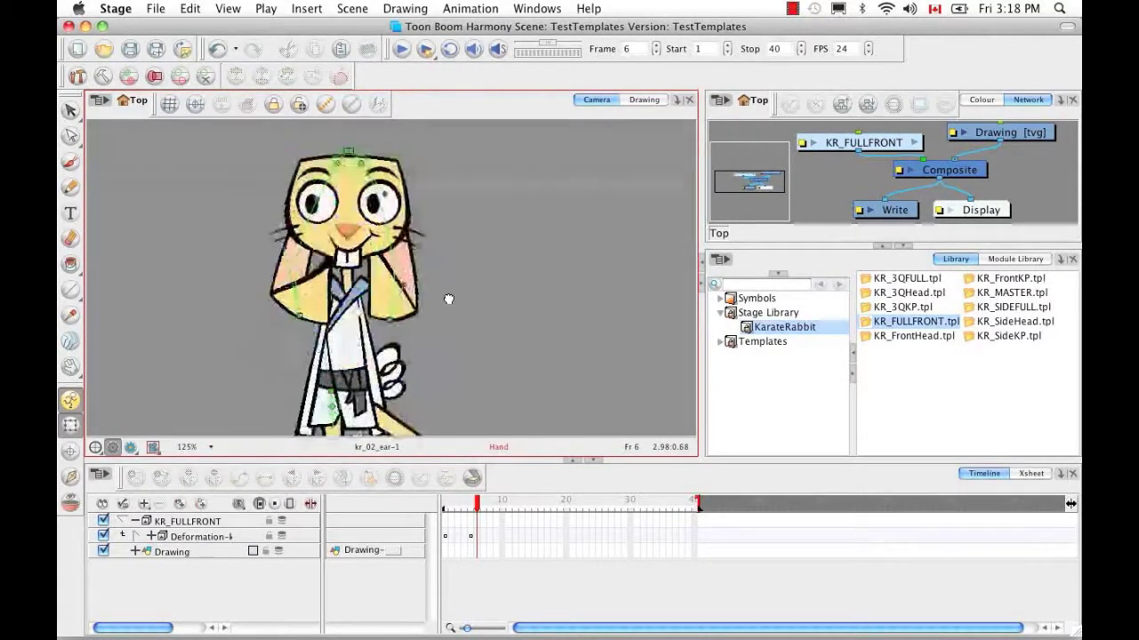
# Step: Hide all deformation controls and scrub the timeline from frame 6 back to frame 1 to review the motion
pyautogui.press('1')
pyautogui.press('1')
pyautogui.press('1')
pyautogui.press('1')
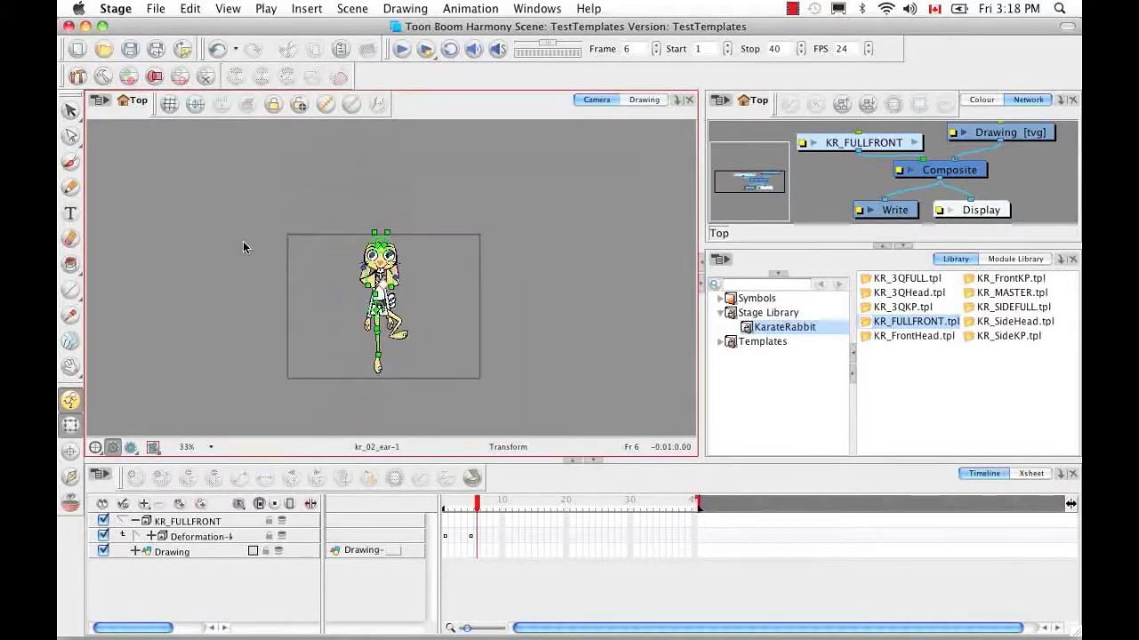
pyautogui.click(352, 104)
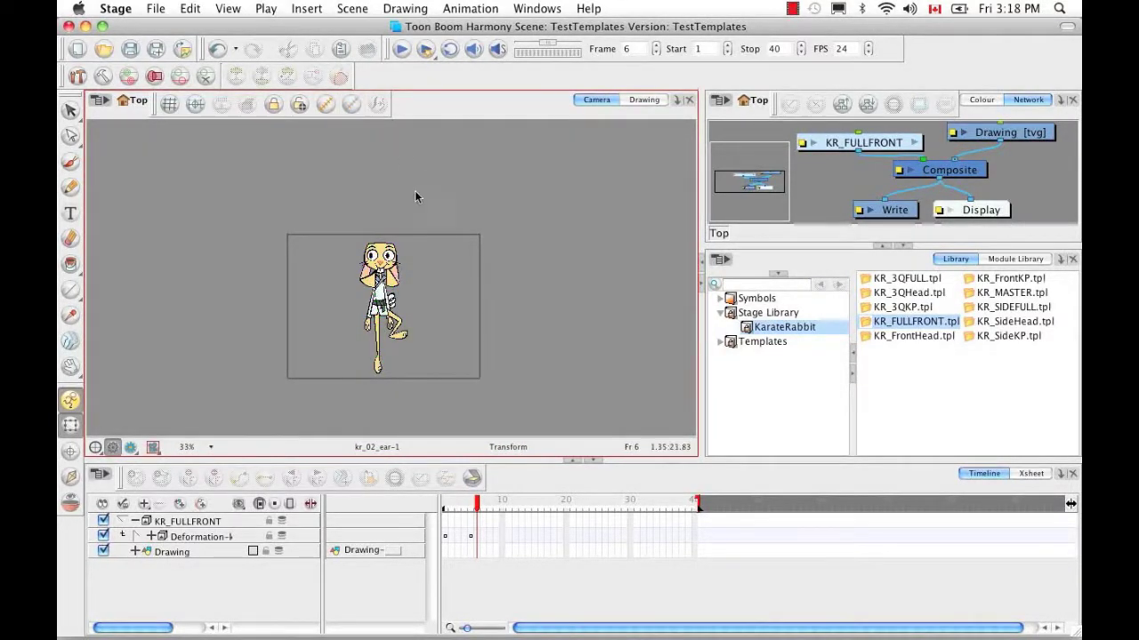
pyautogui.click(476, 504)
pyautogui.moveTo(476, 504); pyautogui.dragTo(445, 504)
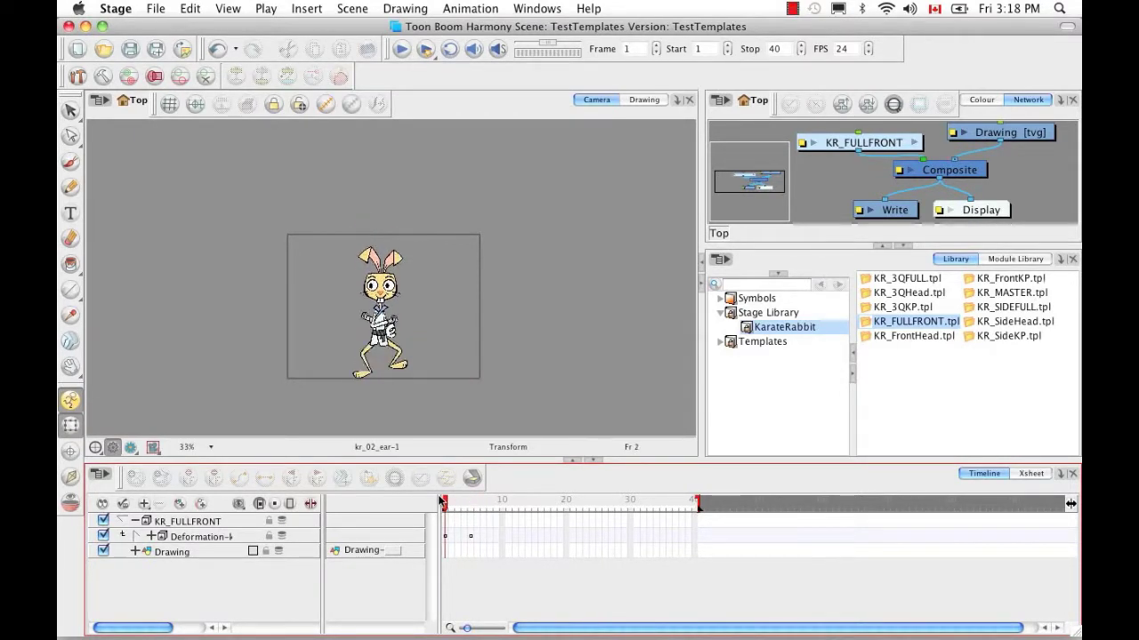
# Step: Expand the Deformation-kr_body group, locate the kr_02_ear layer in the timeline, and return to frame 6
pyautogui.click(136, 536)
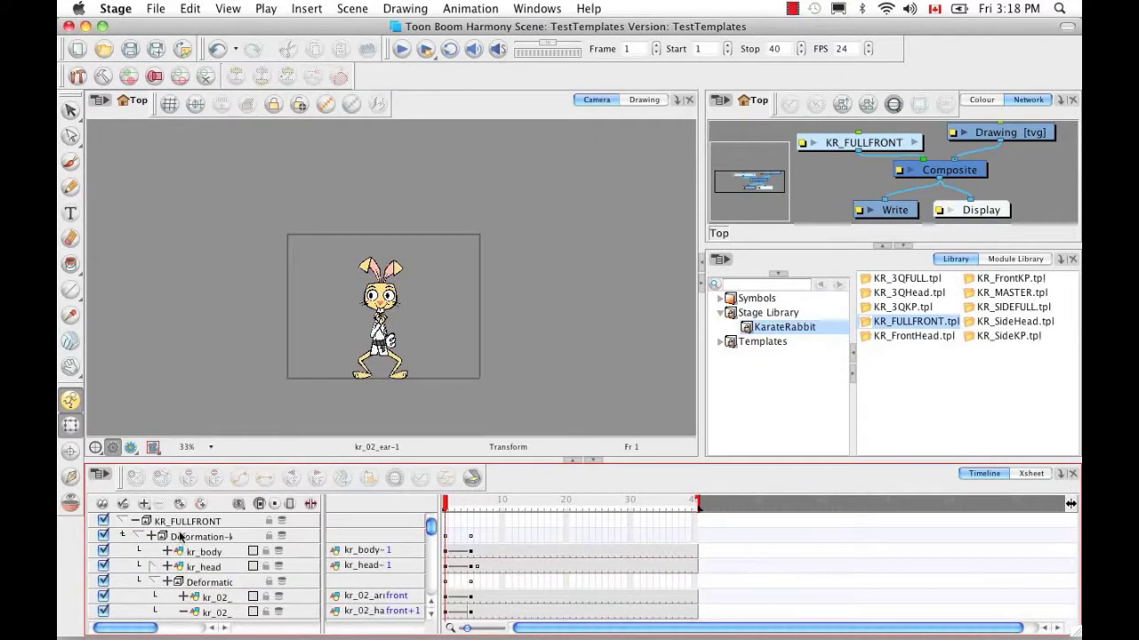
pyautogui.click(397, 271)
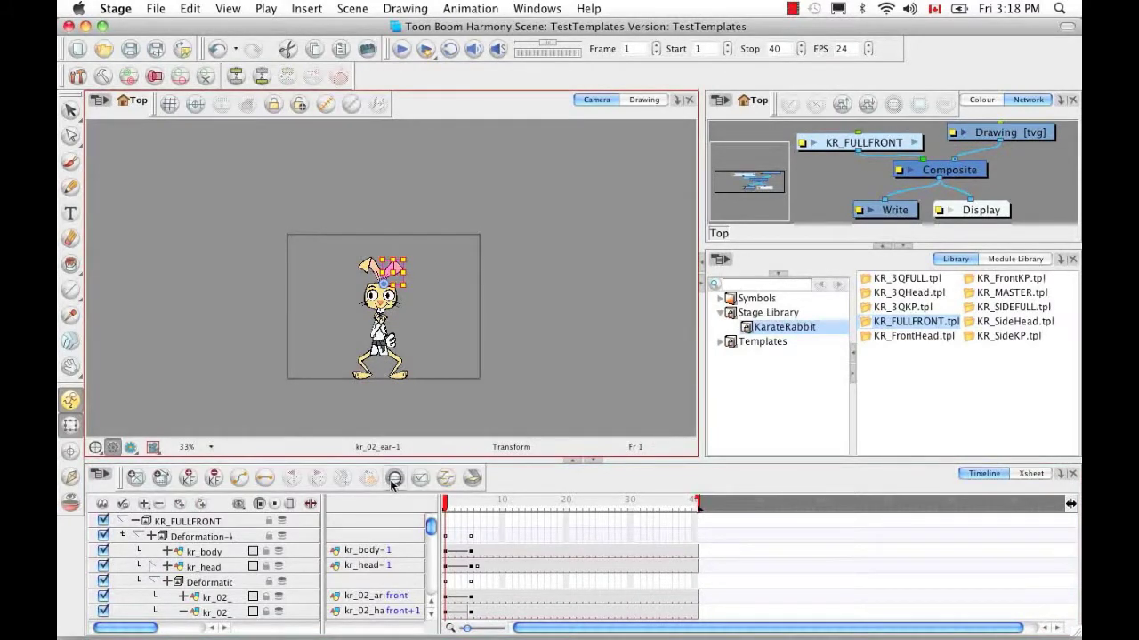
pyautogui.hscroll(3, 188, 605)
pyautogui.scroll(4, 424, 554)
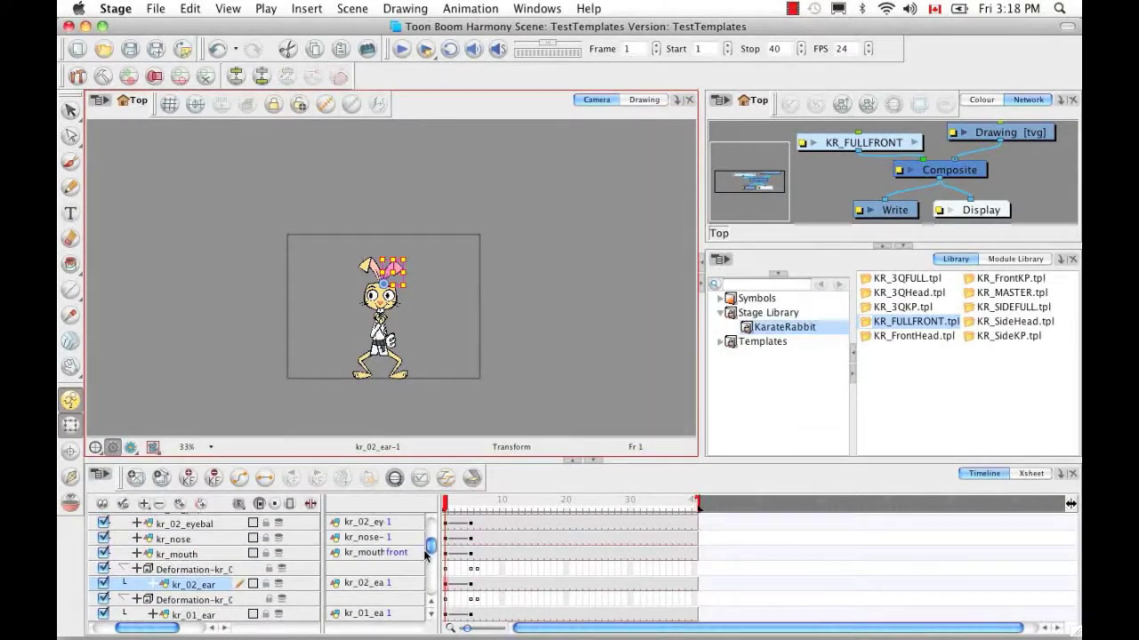
pyautogui.moveTo(444, 504); pyautogui.dragTo(477, 504)
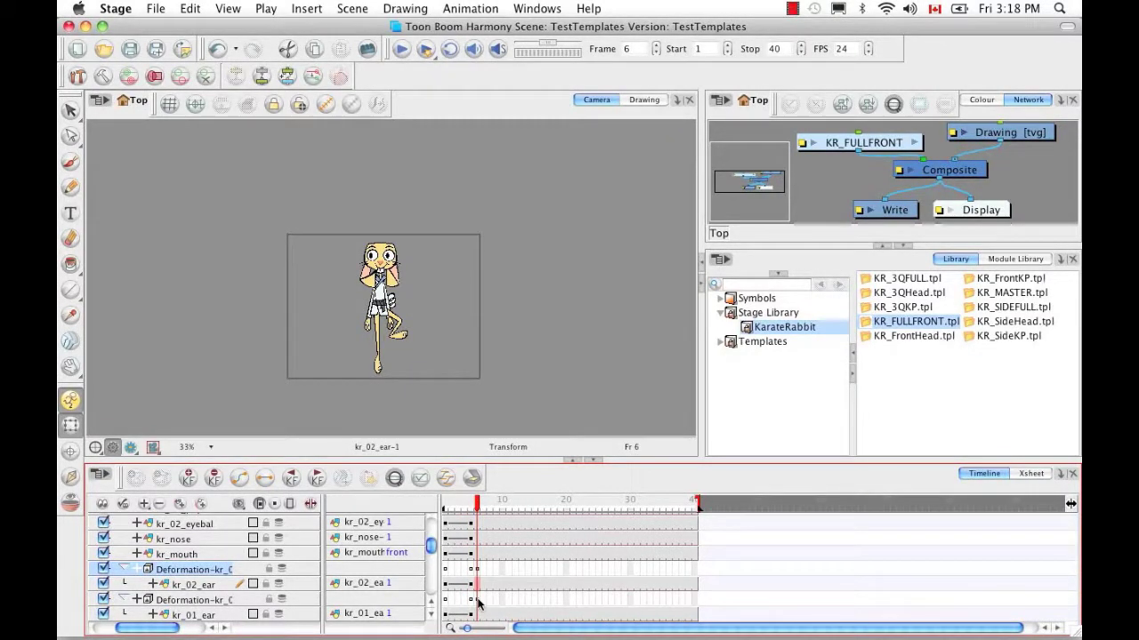
pyautogui.moveTo(478, 504); pyautogui.dragTo(480, 506)
# Step: Copy kr_02_ear's deformation keyframe from frame 6 and paste it onto frame 5 using Paste Special with its existing options
pyautogui.click(476, 603)
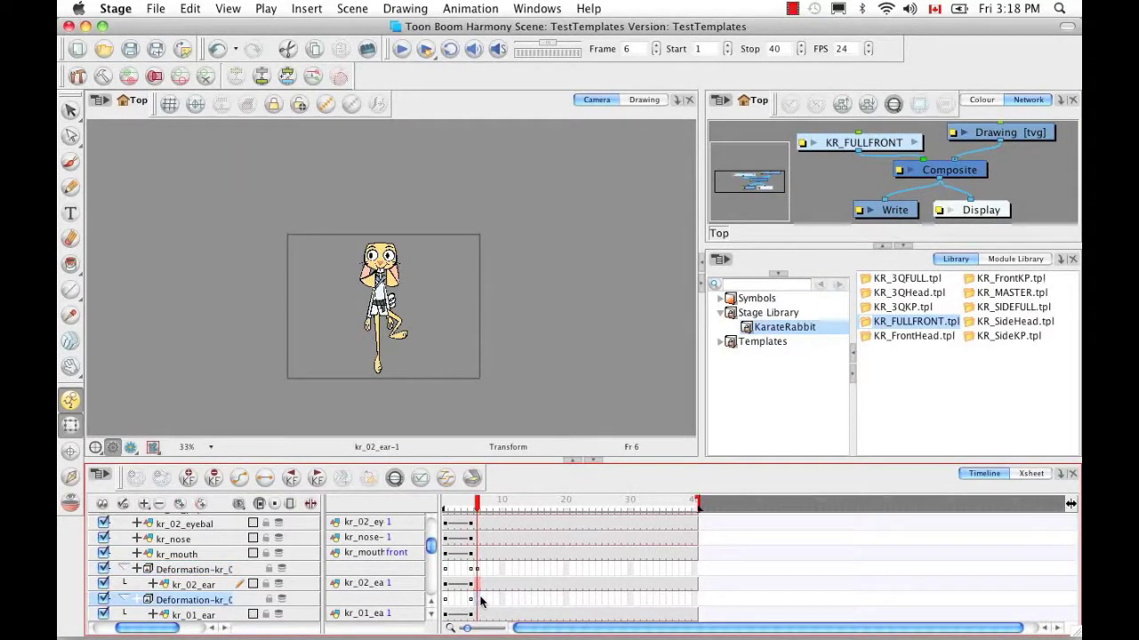
pyautogui.click(479, 570)
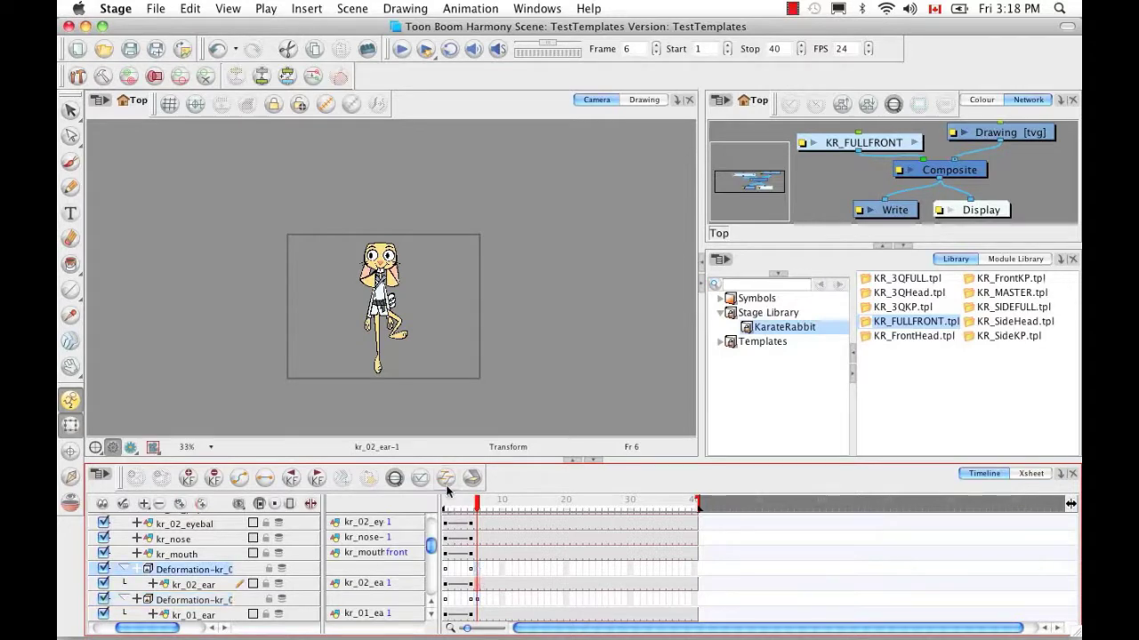
pyautogui.rightClick(477, 583)
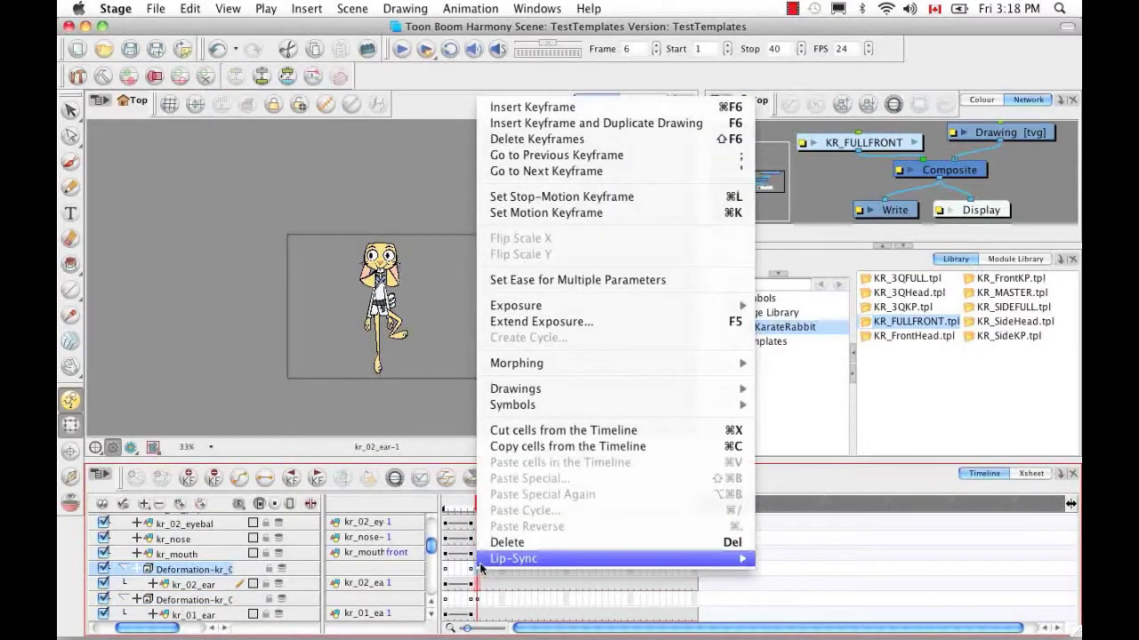
pyautogui.moveTo(499, 556)
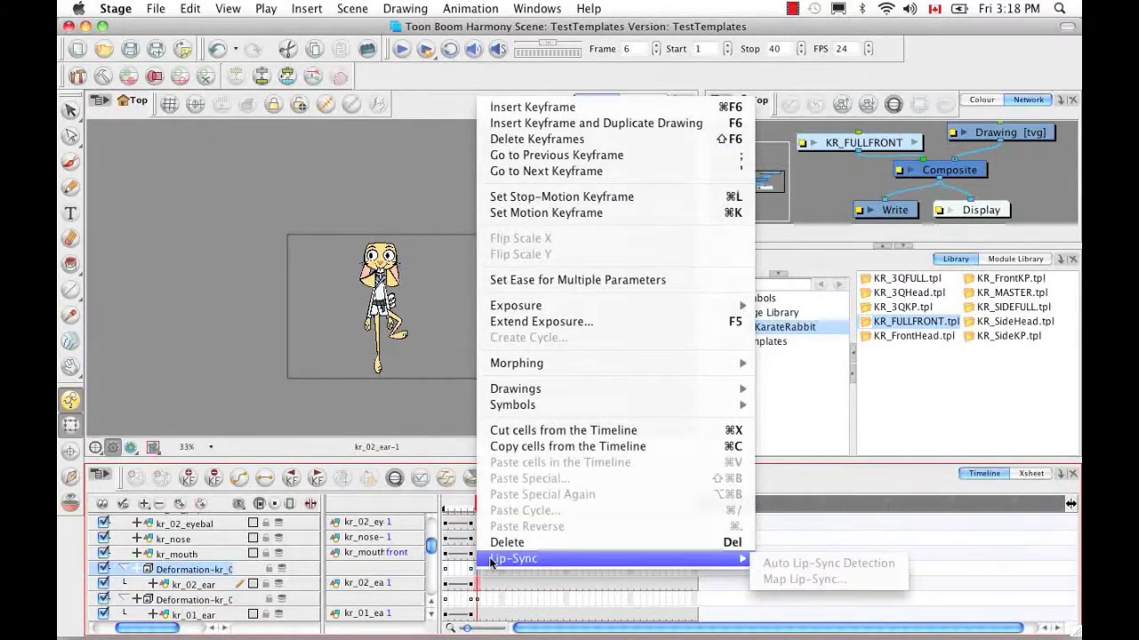
pyautogui.click(535, 454)
pyautogui.click(474, 571)
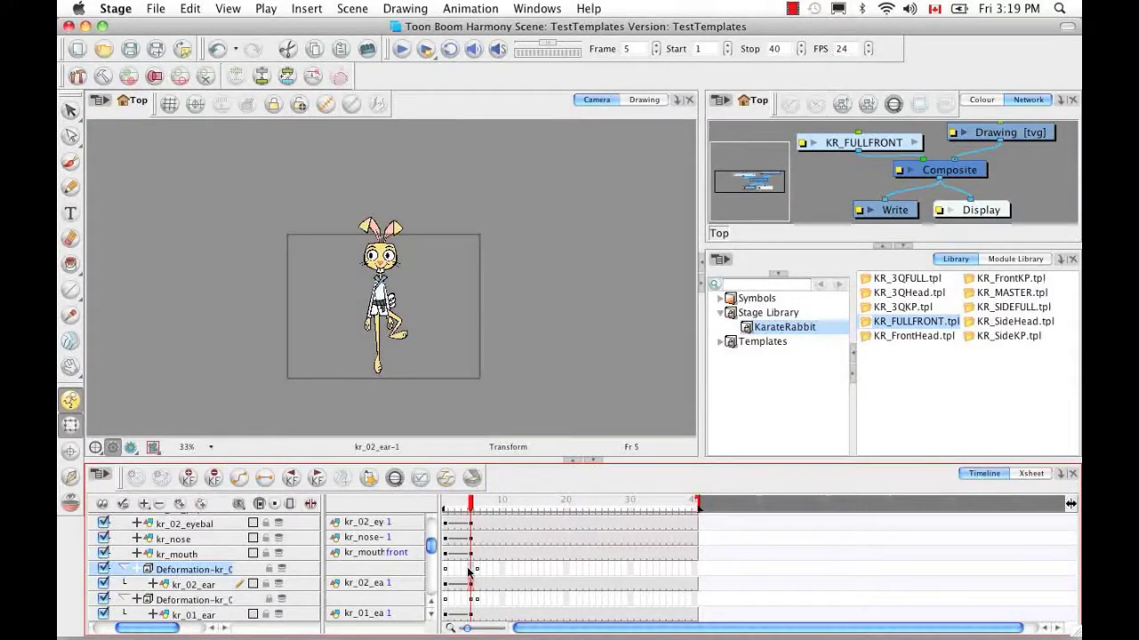
pyautogui.rightClick(469, 572)
pyautogui.click(523, 474)
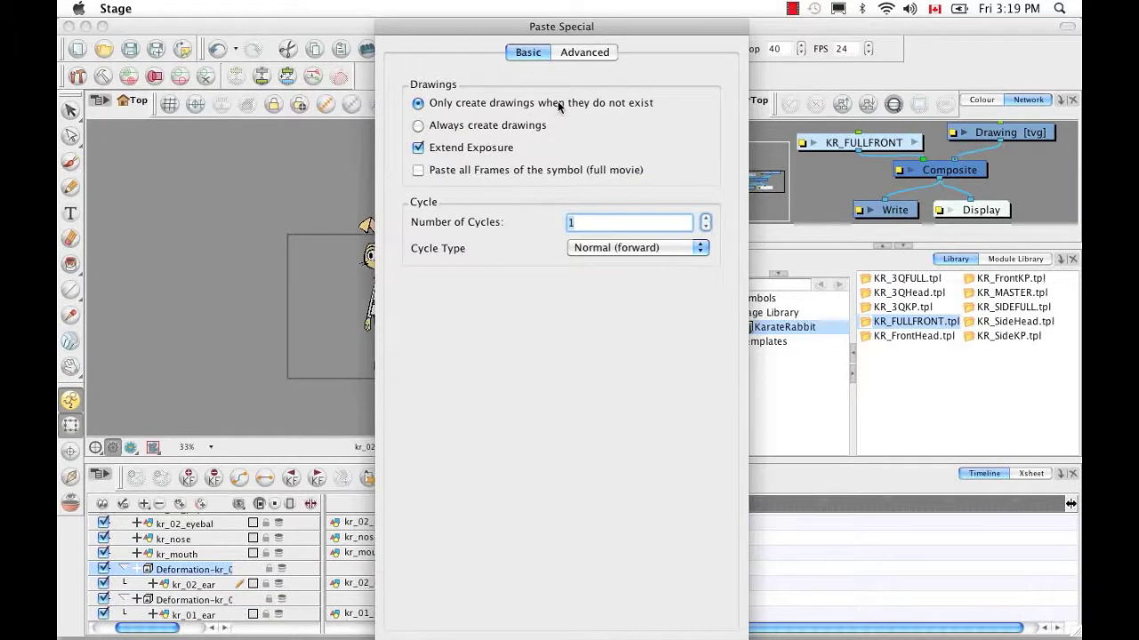
pyautogui.click(584, 52)
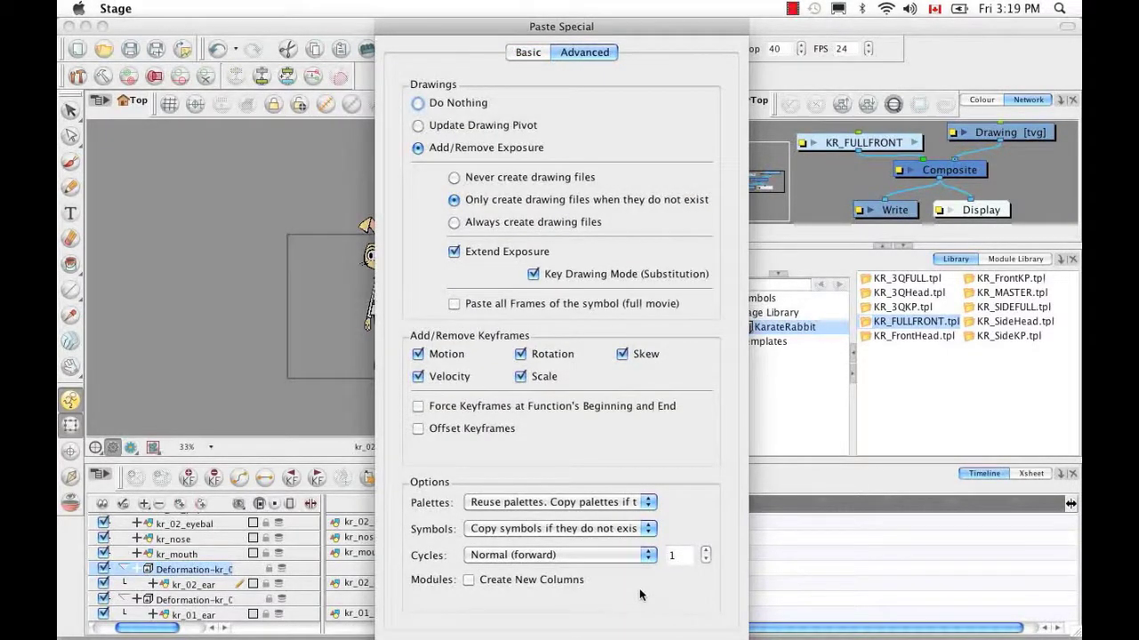
pyautogui.press('Return')
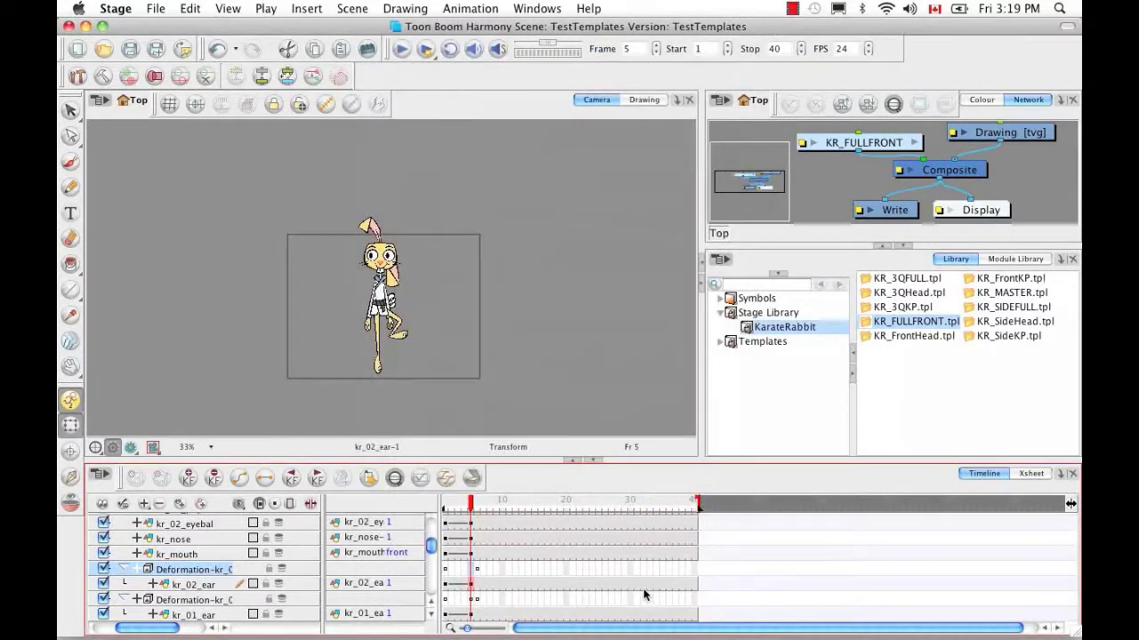
# Step: Remove kr_02_ear's deformation keyframe from frame 6 and scrub back to frame 1 to review the motion
pyautogui.moveTo(472, 504)
pyautogui.mouseDown()
pyautogui.moveTo(445, 504)
pyautogui.moveTo(479, 504)
pyautogui.mouseUp()
pyautogui.click(477, 570)
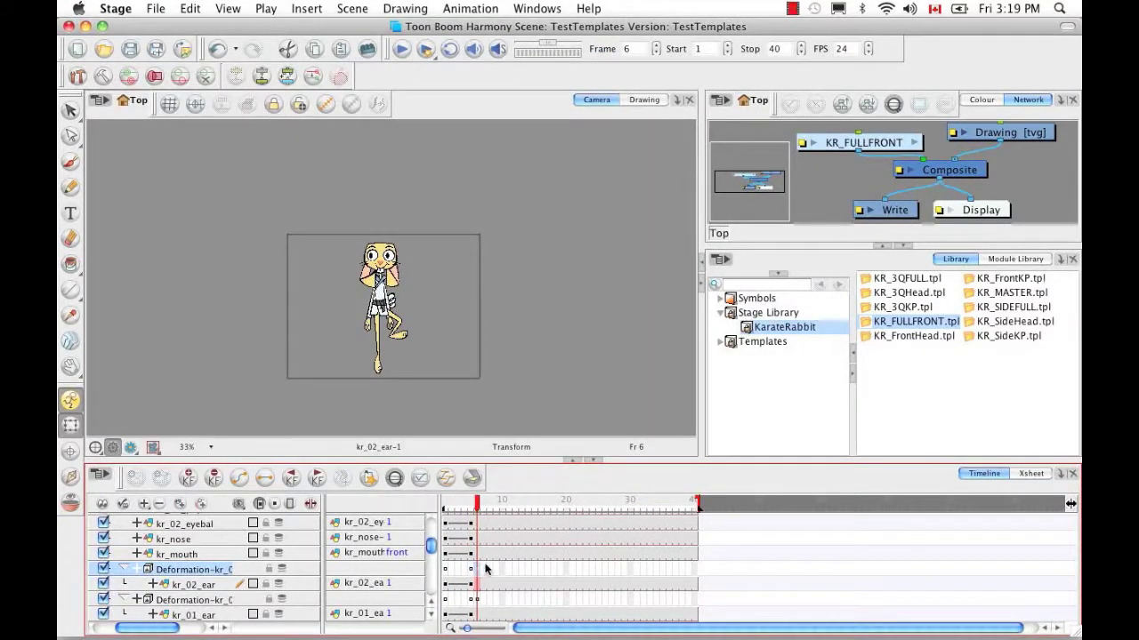
pyautogui.click(464, 504)
pyautogui.moveTo(464, 504)
pyautogui.mouseDown()
pyautogui.moveTo(443, 504)
pyautogui.moveTo(475, 504)
pyautogui.moveTo(436, 504)
pyautogui.moveTo(485, 504)
pyautogui.moveTo(444, 505)
pyautogui.mouseUp()
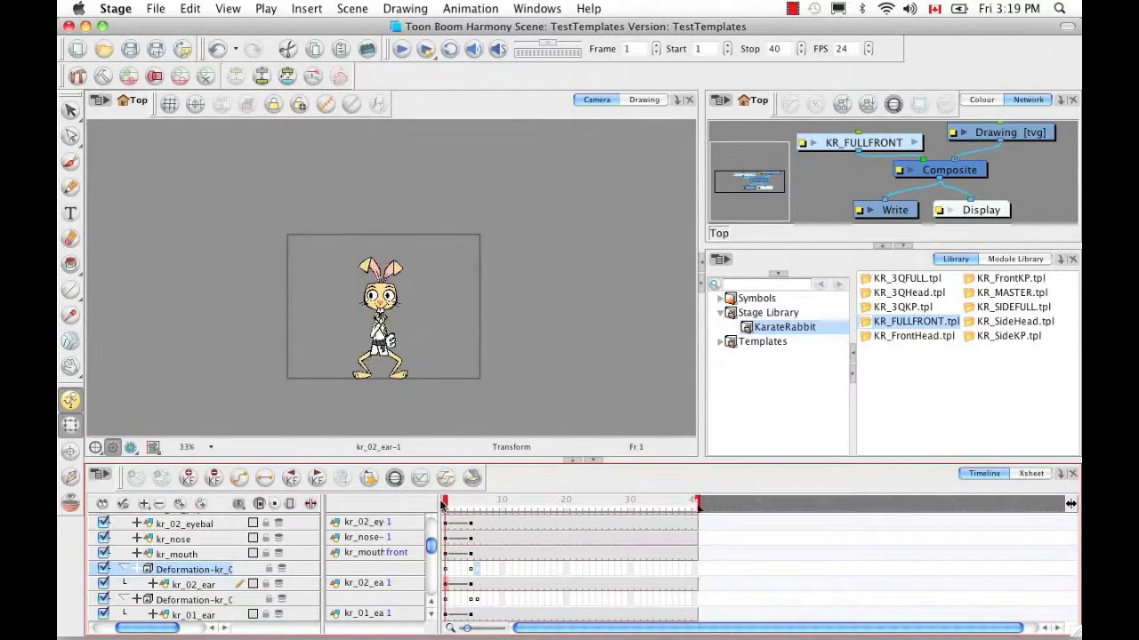
# Step: Copy kr_01_ear's deformation keyframe from frame 6 onto frame 5 using Paste Special Again, and scrub frames 1 to 5 to check the motion
pyautogui.click(477, 602)
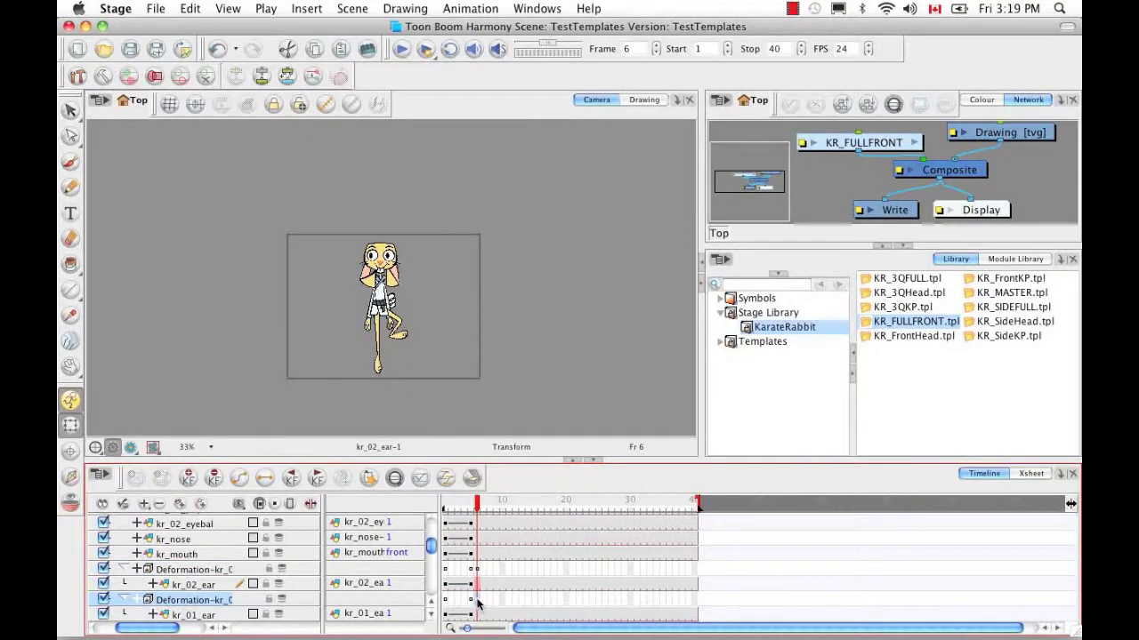
pyautogui.rightClick(478, 603)
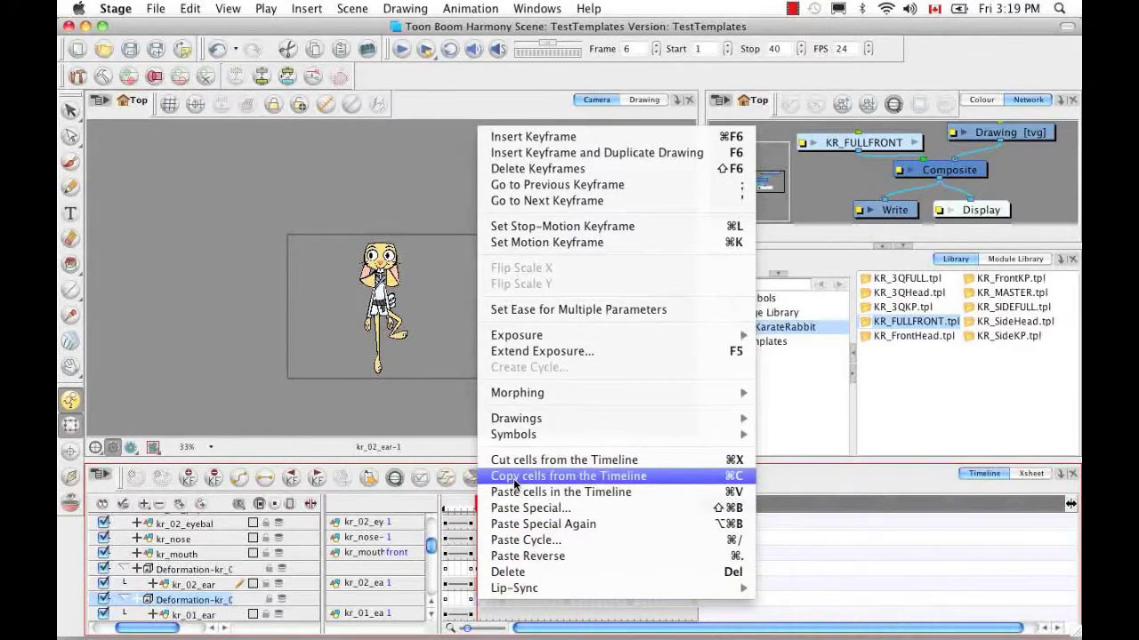
pyautogui.click(514, 481)
pyautogui.click(470, 606)
pyautogui.rightClick(469, 607)
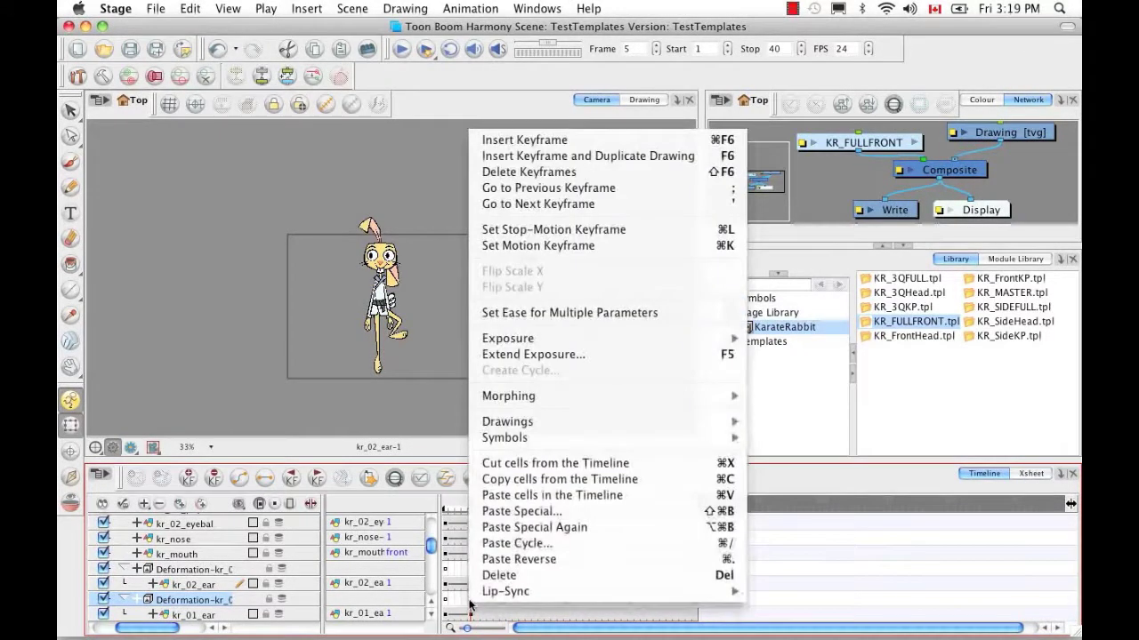
pyautogui.click(512, 528)
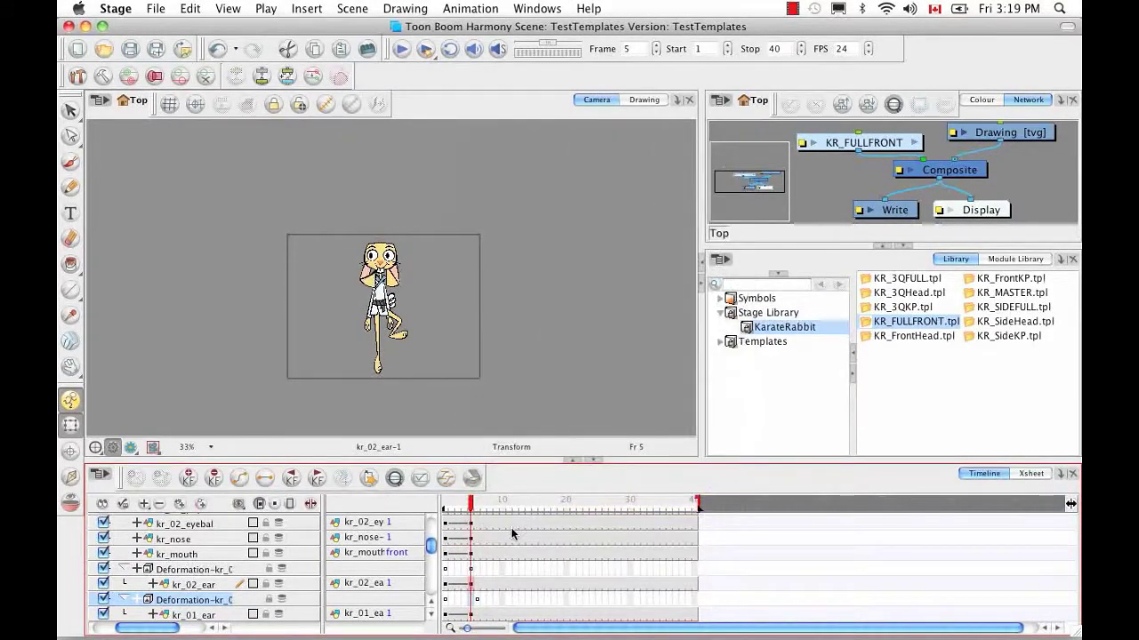
pyautogui.moveTo(446, 503); pyautogui.dragTo(470, 526)
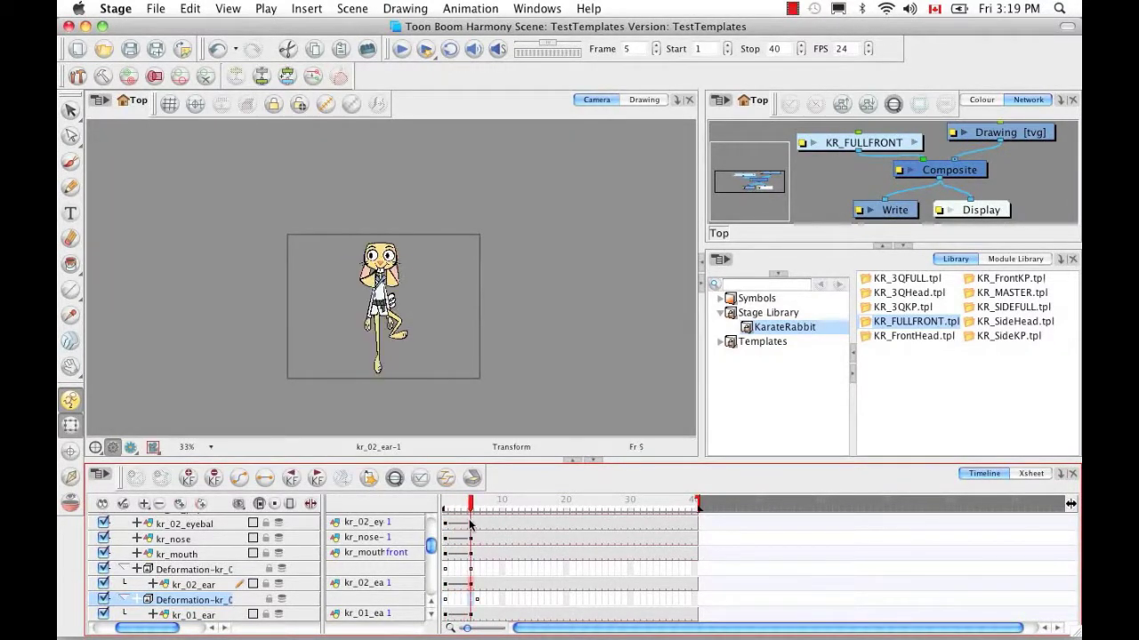
# Step: Remove kr_01_ear's deformation keyframe from frame 6 and check the pose at frames 2 and 6
pyautogui.click(478, 607)
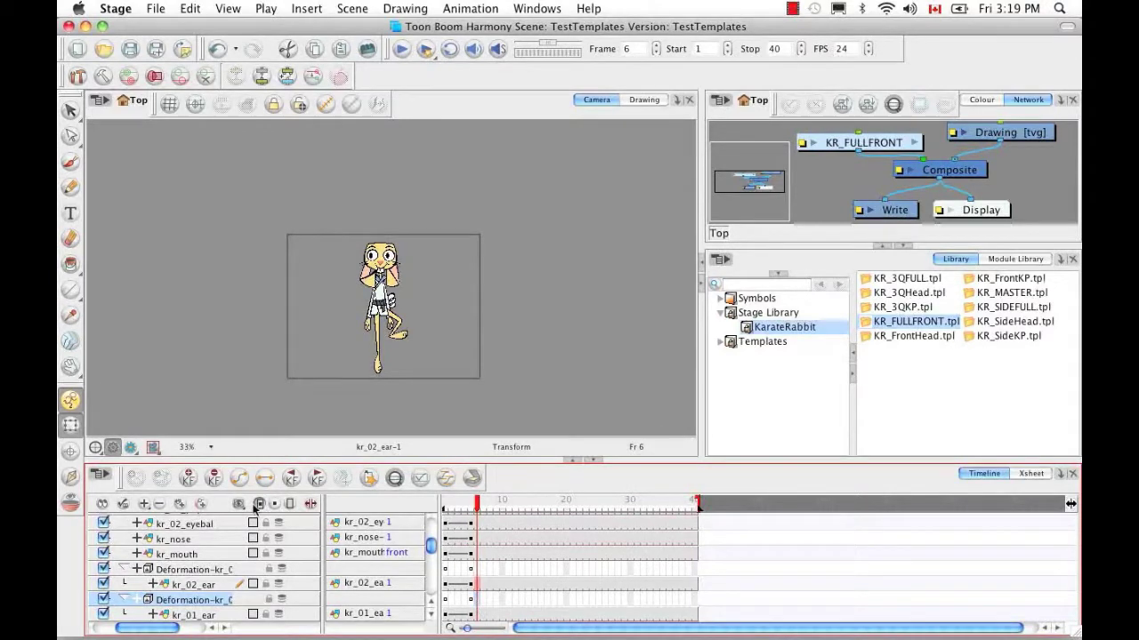
pyautogui.click(452, 509)
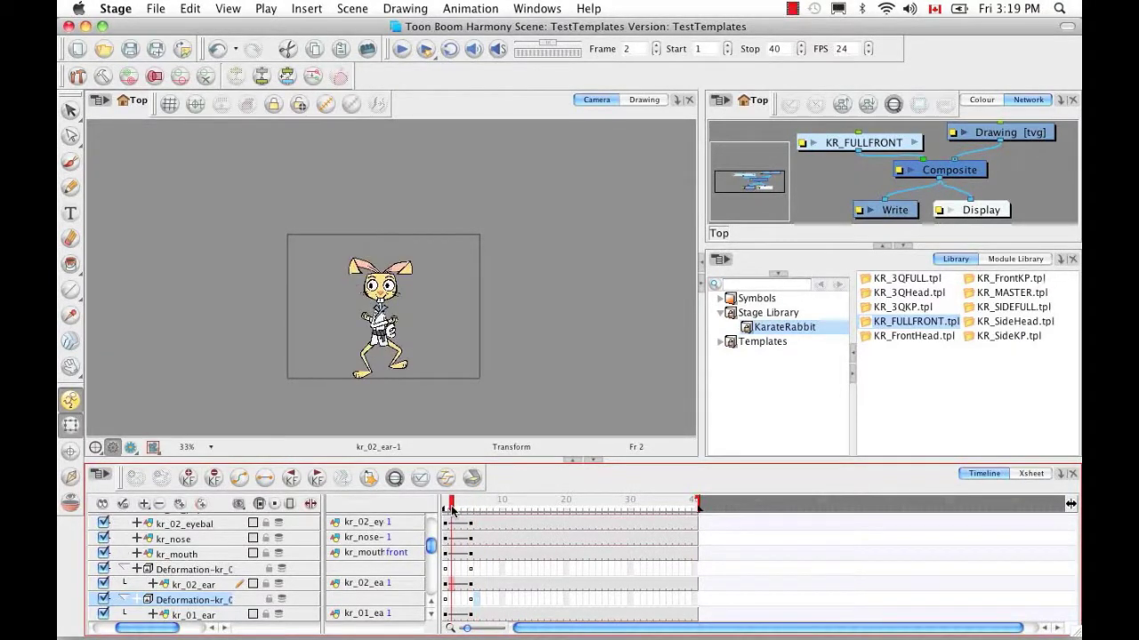
pyautogui.click(485, 573)
pyautogui.click(476, 603)
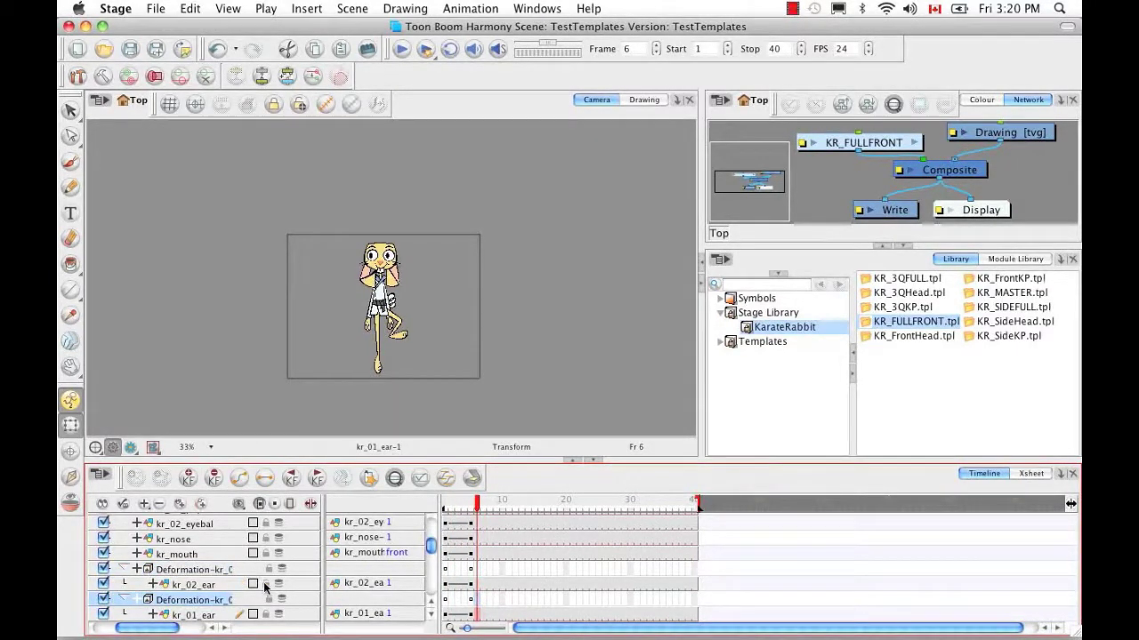
# Step: Inspect kr_01_ear's position parameters around frame 6, and collapse the layer and its deformation group
pyautogui.moveTo(427, 547); pyautogui.dragTo(428, 553)
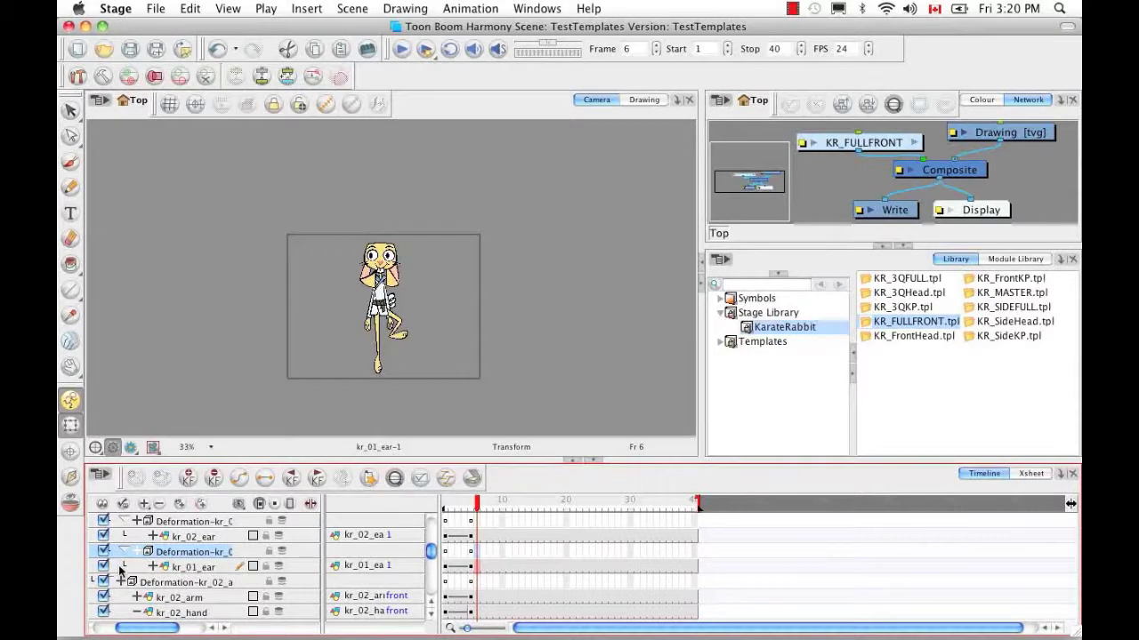
pyautogui.click(153, 567)
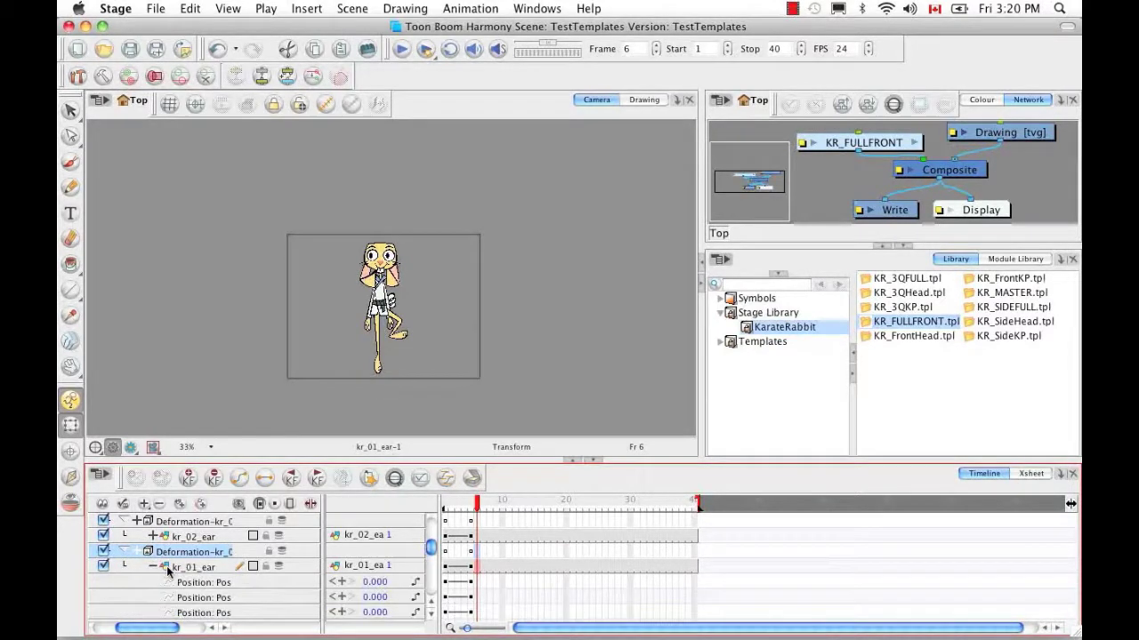
pyautogui.click(484, 581)
pyautogui.click(476, 505)
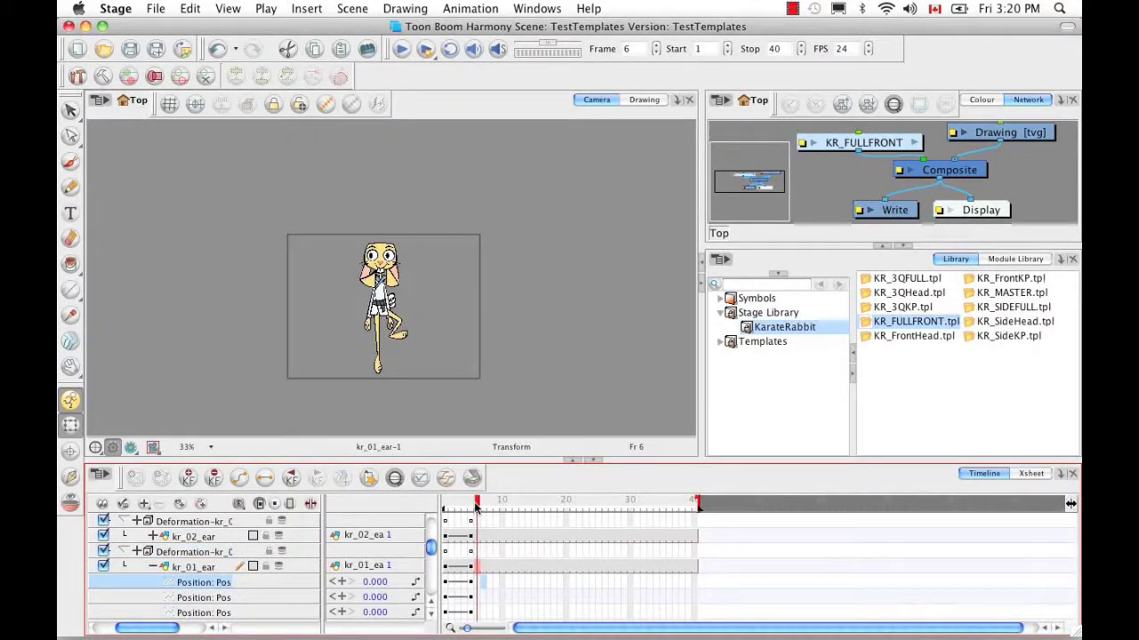
pyautogui.click(152, 567)
pyautogui.click(125, 552)
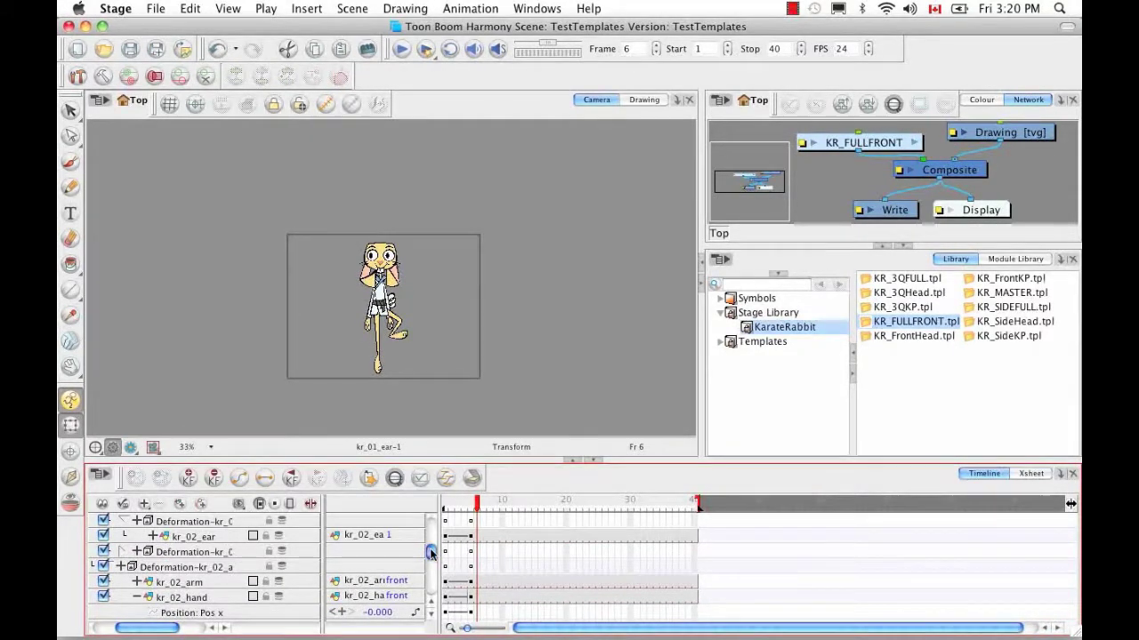
pyautogui.moveTo(430, 552); pyautogui.dragTo(430, 541)
# Step: Return to frame 5 and examine the rabbit's drooping ears and stretched body up close, ending with the whole character in view
pyautogui.moveTo(475, 500)
pyautogui.mouseDown()
pyautogui.moveTo(437, 500)
pyautogui.moveTo(470, 500)
pyautogui.mouseUp()
pyautogui.click(490, 448)
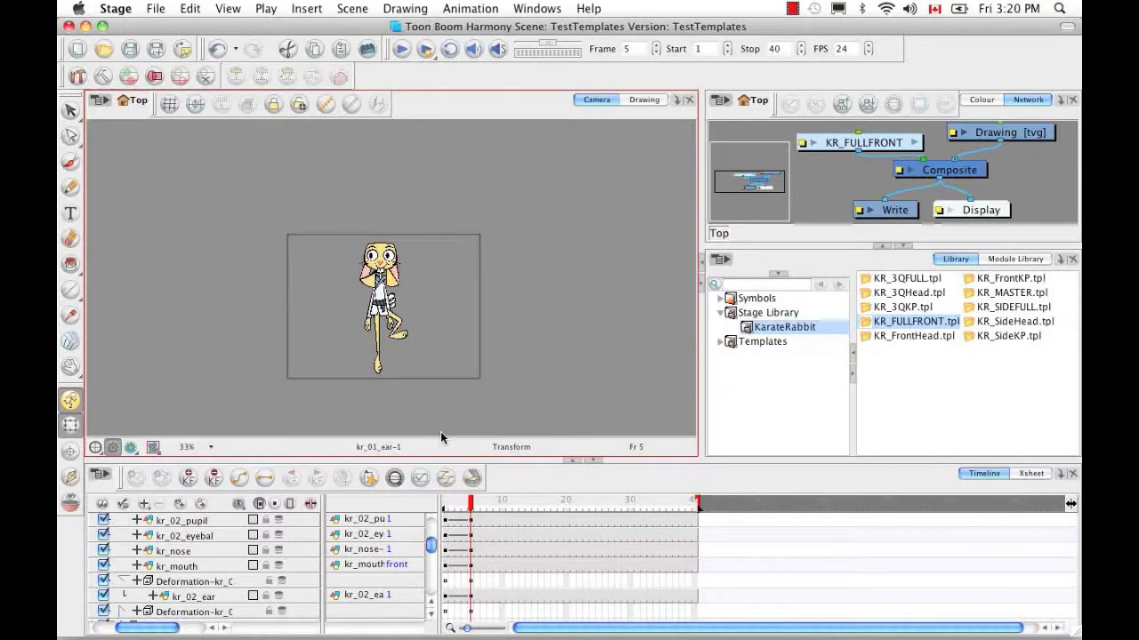
pyautogui.scroll(4, 440, 432)
pyautogui.moveTo(457, 364); pyautogui.dragTo(532, 469)
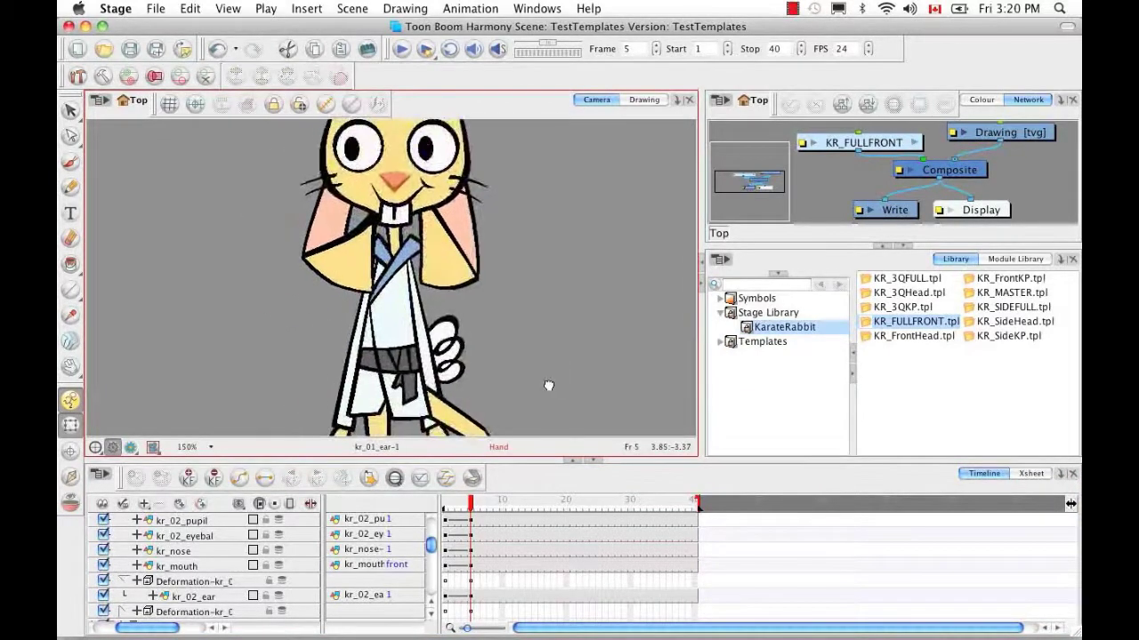
pyautogui.moveTo(366, 286); pyautogui.dragTo(411, 178)
pyautogui.moveTo(524, 238); pyautogui.dragTo(521, 117)
pyautogui.moveTo(502, 394); pyautogui.dragTo(508, 361)
pyautogui.moveTo(469, 506)
pyautogui.mouseDown()
pyautogui.moveTo(441, 507)
pyautogui.moveTo(470, 511)
pyautogui.mouseUp()
pyautogui.click(365, 334)
pyautogui.press('1')
pyautogui.press('1')
pyautogui.press('space')
pyautogui.moveTo(495, 372); pyautogui.dragTo(497, 401)
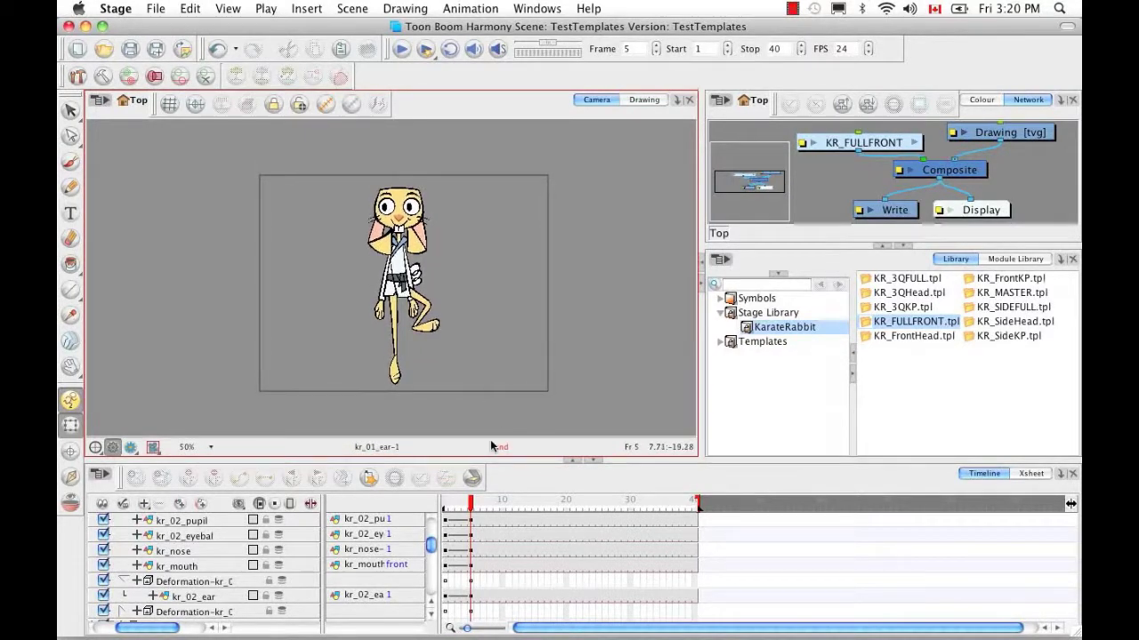